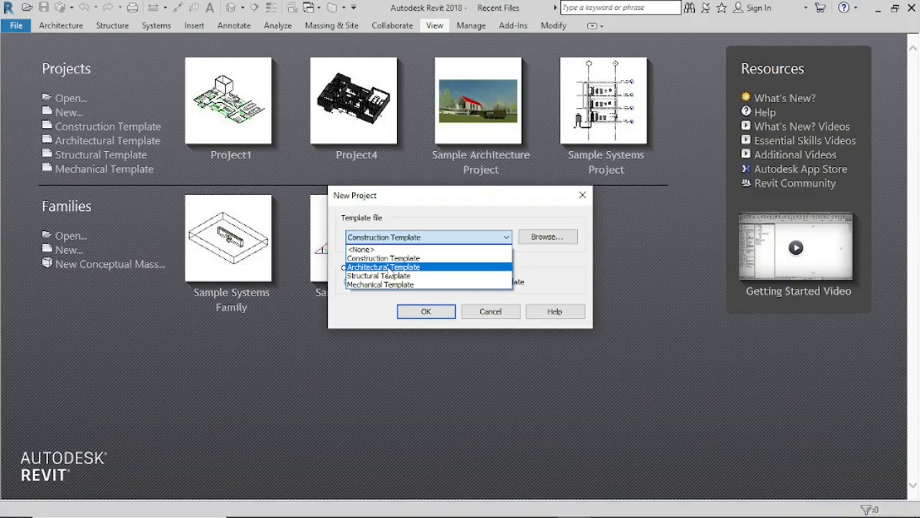
Step: Create a new project from the Architectural Template and open its East elevation view
{"action": "left_click", "coordinate": [388, 267]}
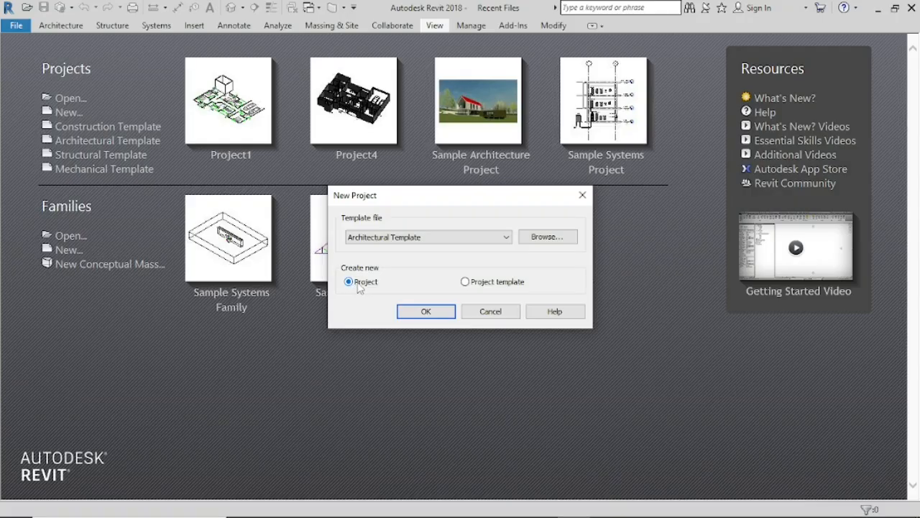
{"action": "left_click", "coordinate": [426, 313]}
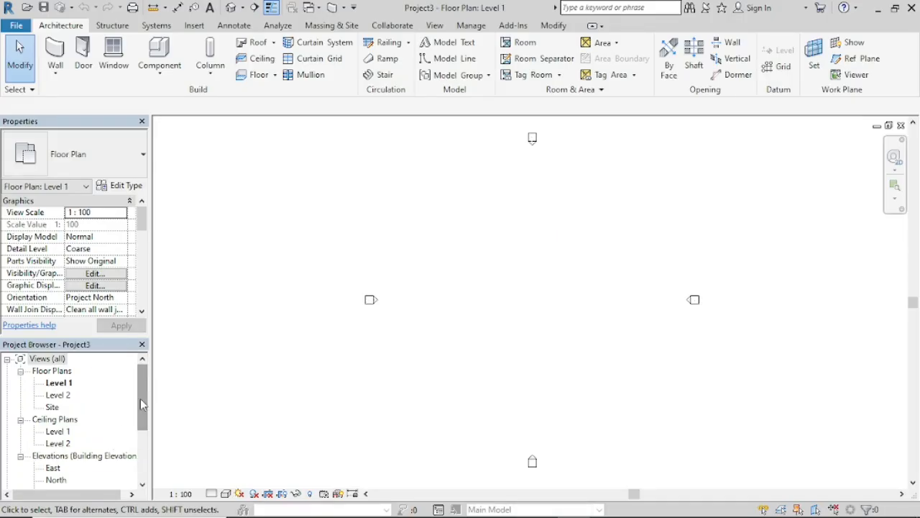
{"action": "left_click_drag", "start_coordinate": [140, 398], "coordinate": [140, 421]}
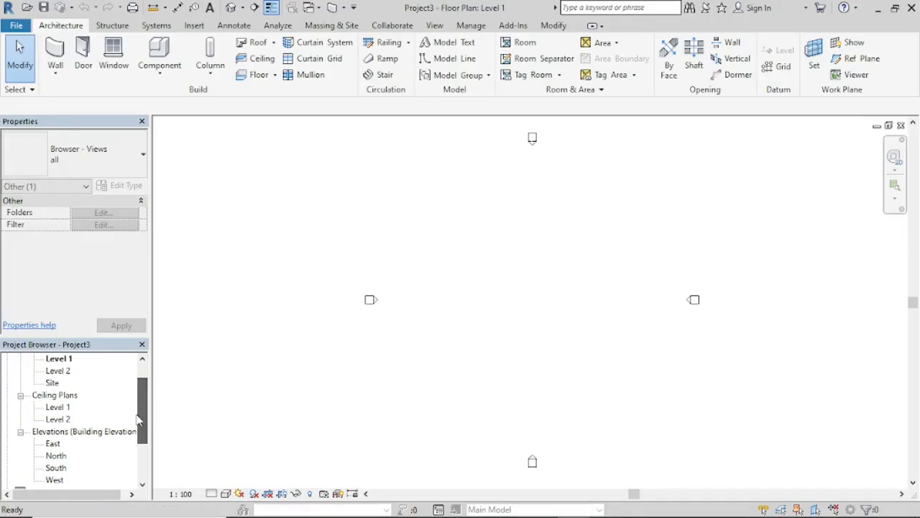
{"action": "left_click", "coordinate": [52, 445]}
{"action": "double_click", "coordinate": [52, 444]}
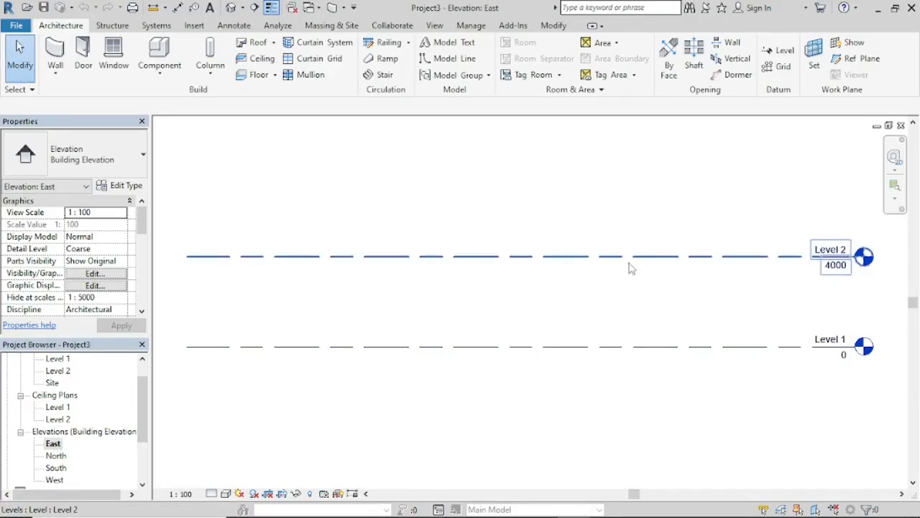
Step: Set the elevation of Level 2 to 3000
{"action": "left_click", "coordinate": [841, 271]}
{"action": "left_click", "coordinate": [836, 265]}
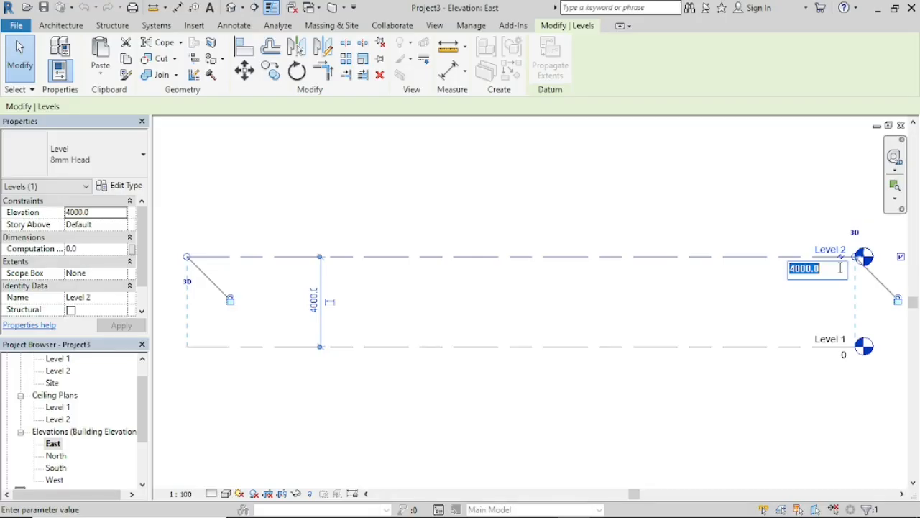
{"action": "key", "text": "BackSpace"}
{"action": "type", "text": "3000"}
{"action": "key", "text": "Return"}
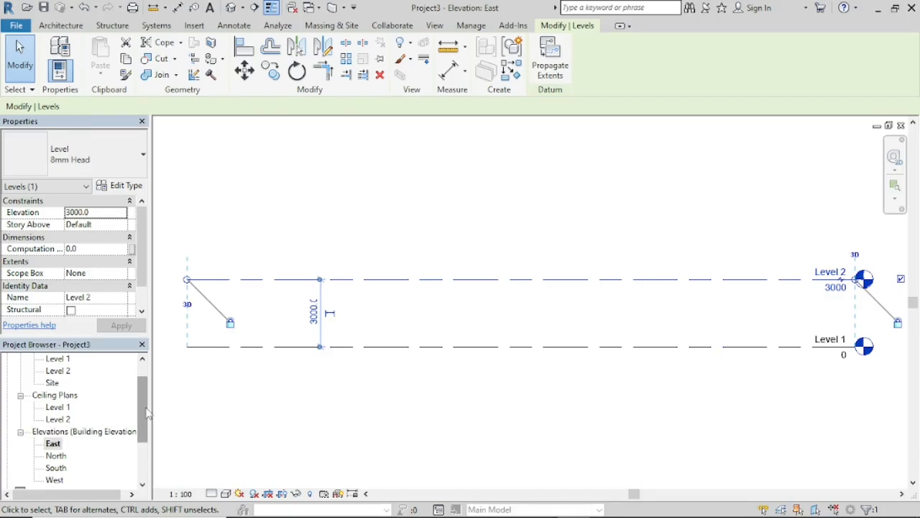
Step: Open the Level 1 floor plan view
{"action": "left_click_drag", "start_coordinate": [147, 411], "coordinate": [148, 395]}
{"action": "left_click", "coordinate": [67, 385]}
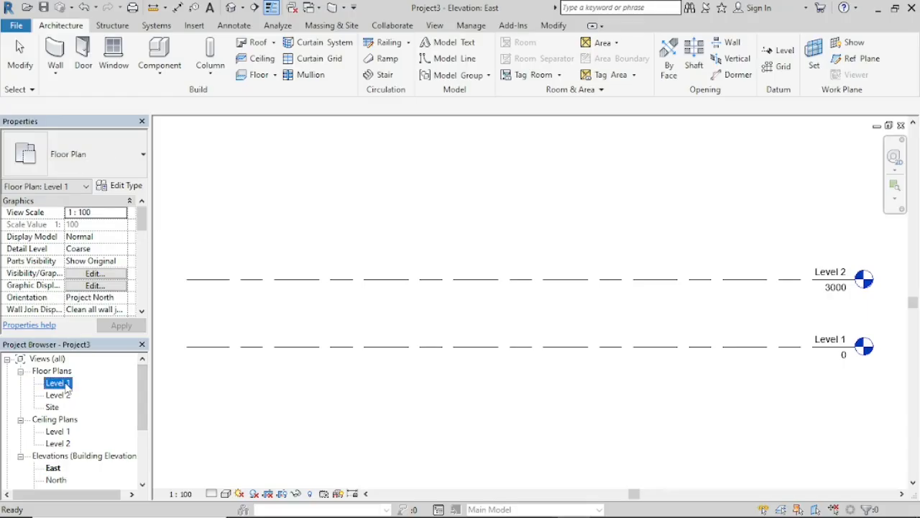
{"action": "double_click", "coordinate": [58, 383]}
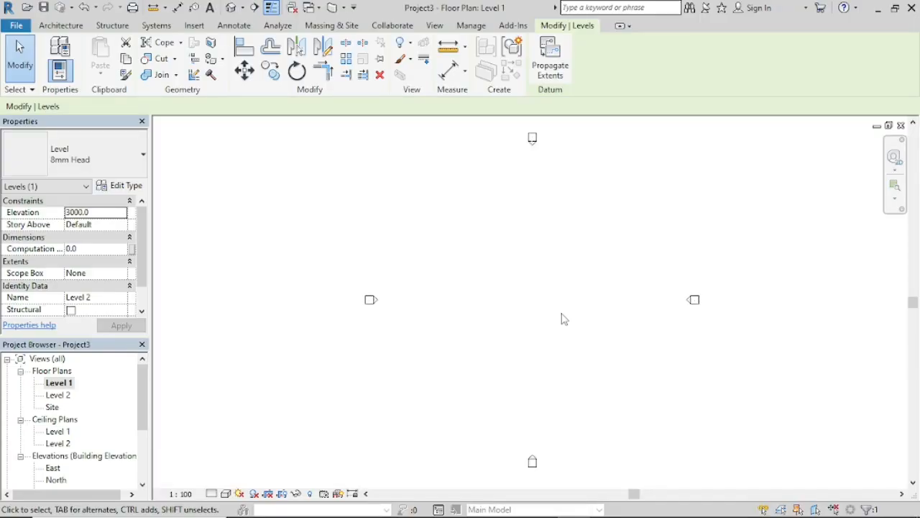
Step: Review the project units for the Common discipline and accept them as they are
{"action": "key", "text": "u"}
{"action": "key", "text": "n"}
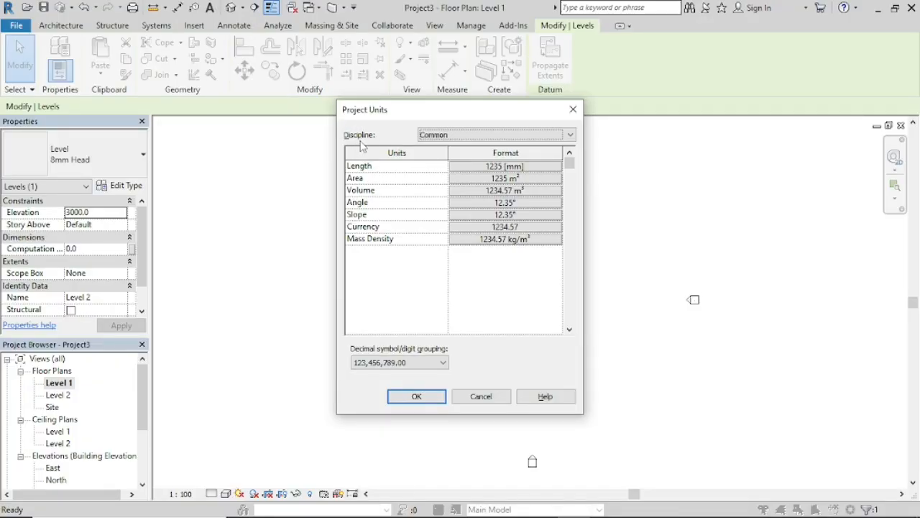
{"action": "left_click", "coordinate": [570, 136]}
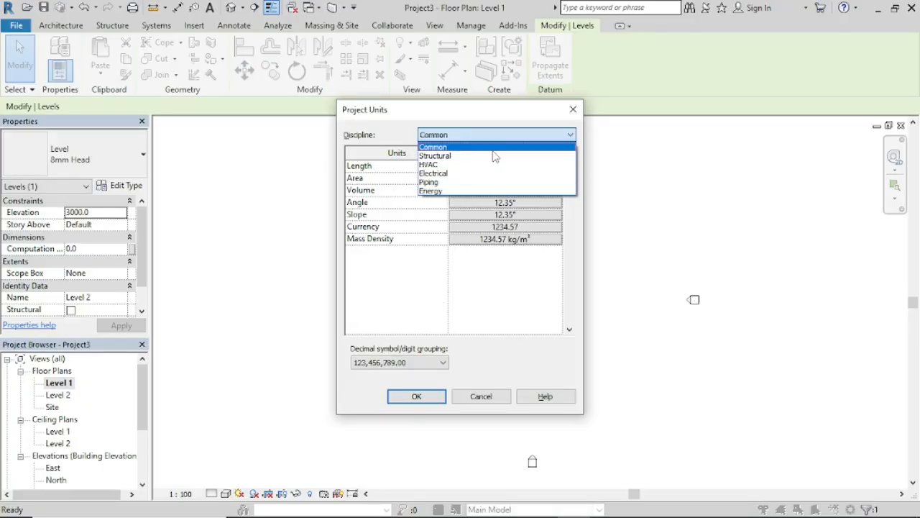
{"action": "left_click", "coordinate": [455, 148]}
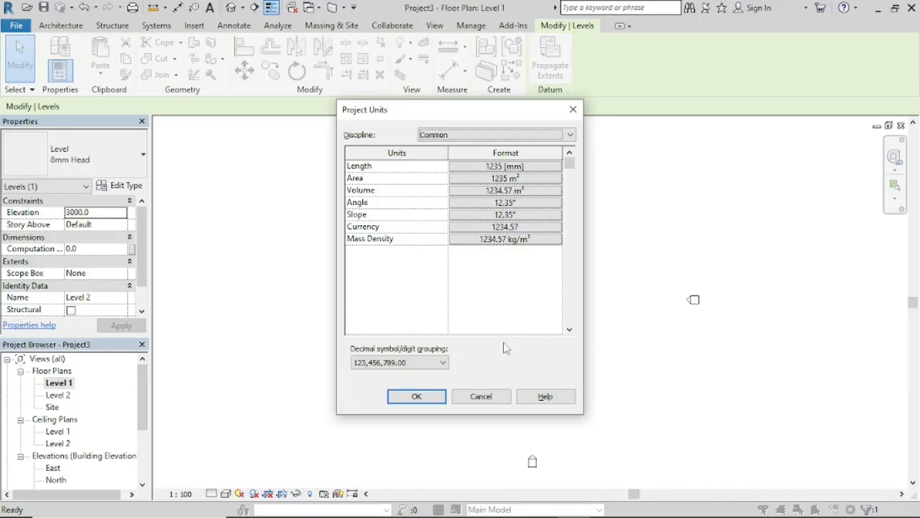
{"action": "left_click", "coordinate": [419, 396]}
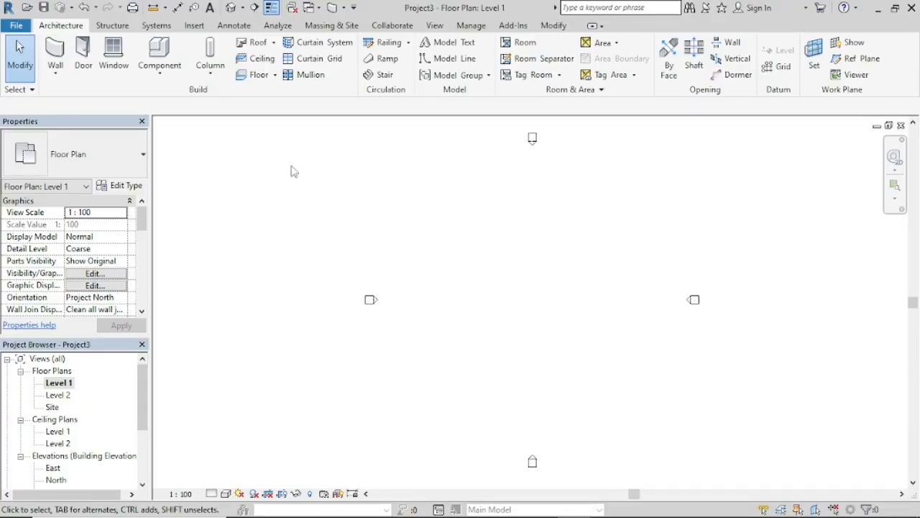
Step: Import revit.dwg into Level 1 with Auto-Detect import units and Manual - Origin positioning, and place it between the elevation markers
{"action": "left_click", "coordinate": [195, 27]}
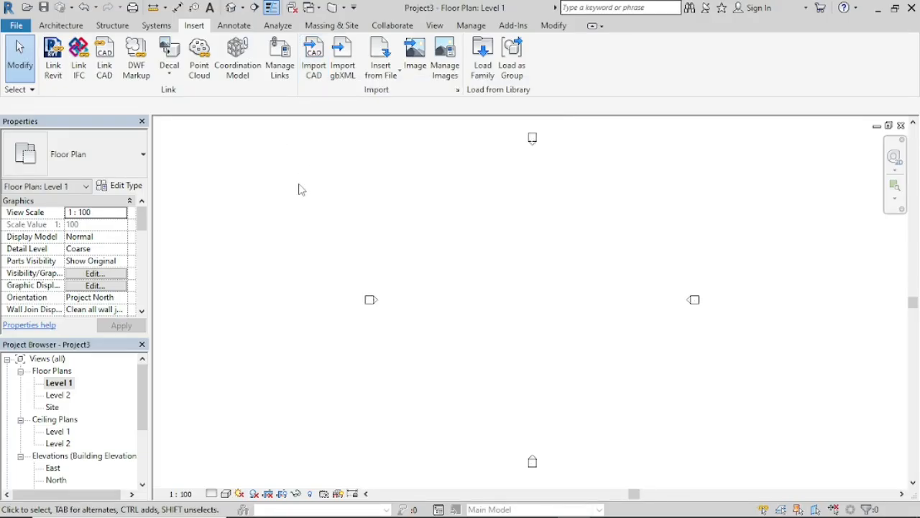
{"action": "left_click", "coordinate": [313, 75]}
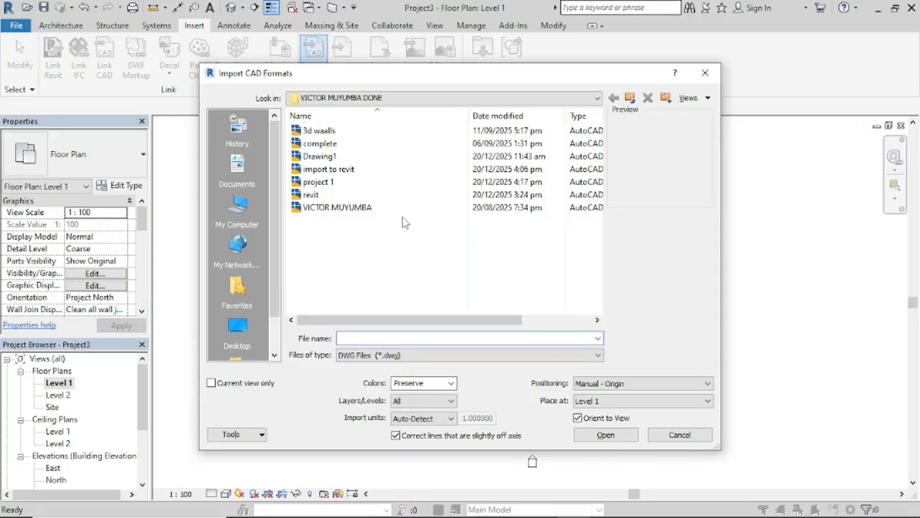
{"action": "left_click", "coordinate": [317, 198]}
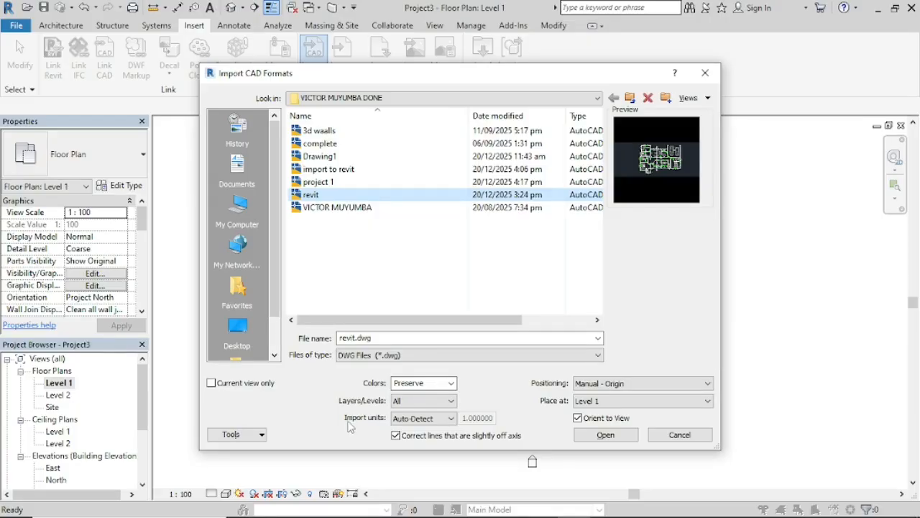
{"action": "left_click", "coordinate": [451, 419]}
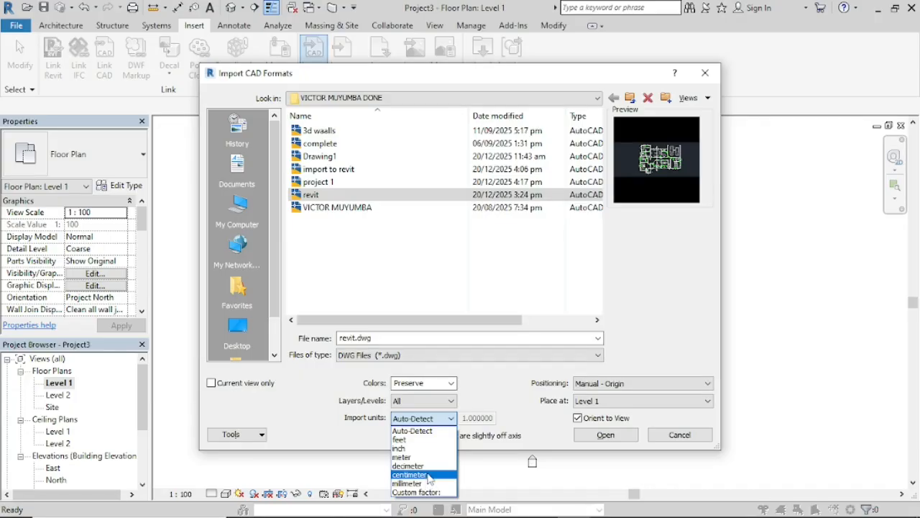
{"action": "left_click", "coordinate": [410, 433]}
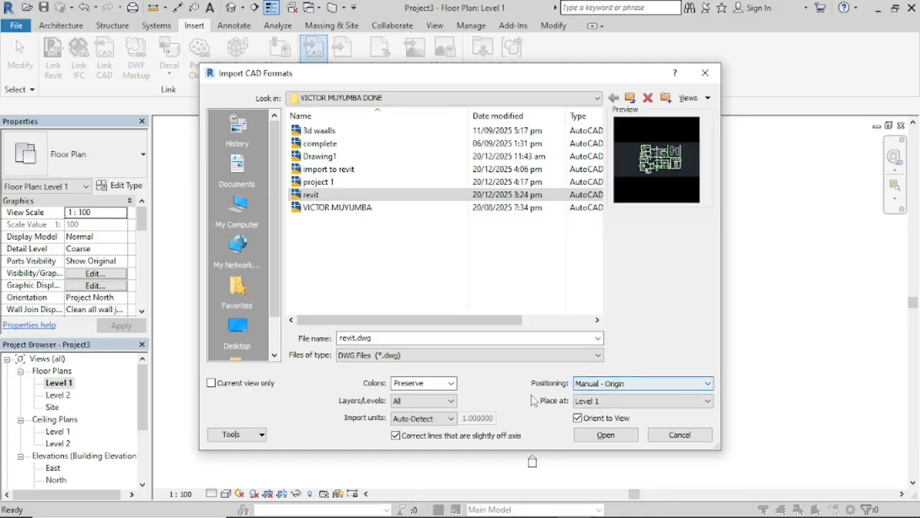
{"action": "left_click", "coordinate": [659, 386]}
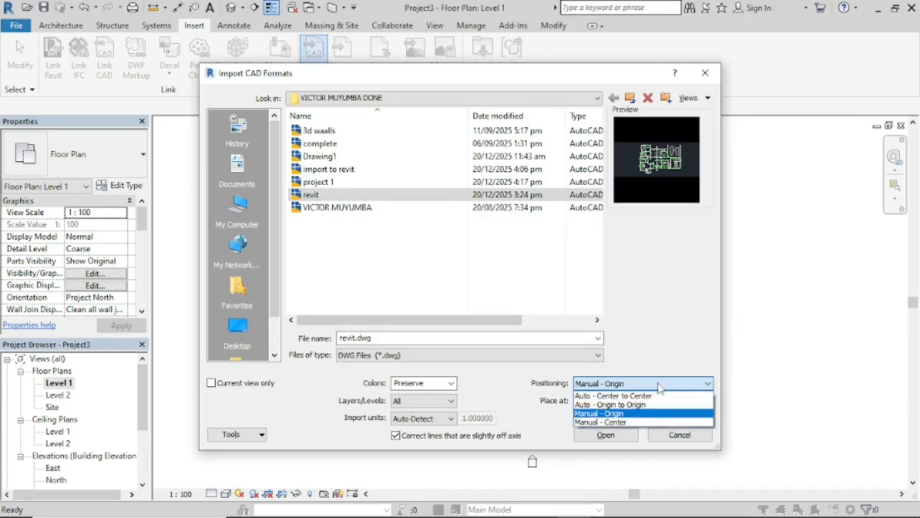
{"action": "left_click", "coordinate": [608, 414]}
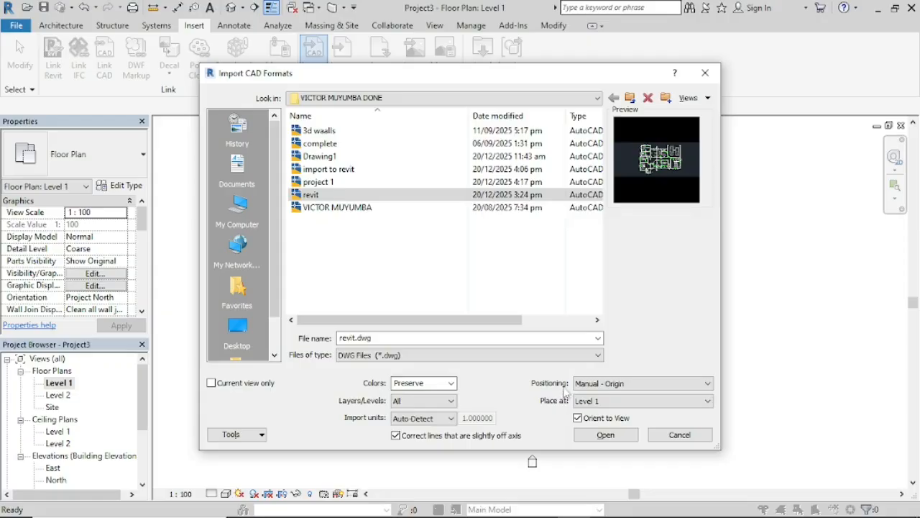
{"action": "left_click", "coordinate": [605, 435]}
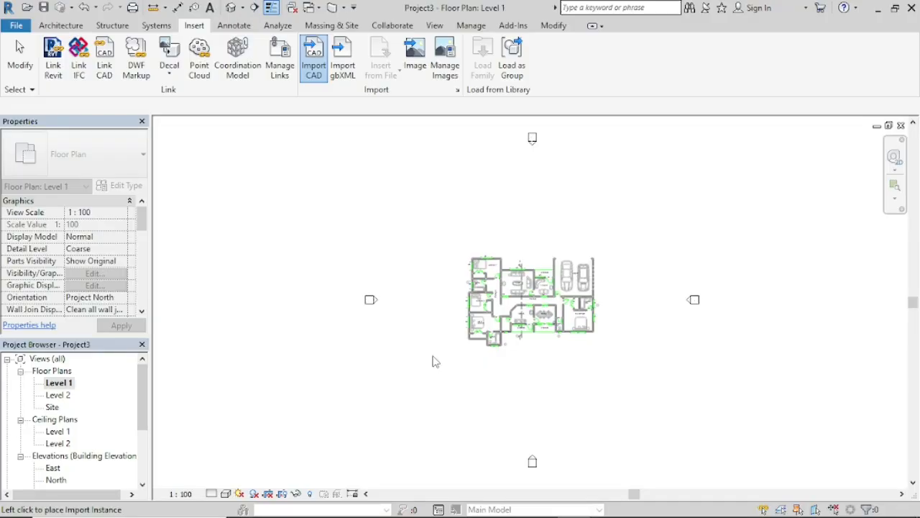
{"action": "left_click", "coordinate": [432, 361]}
Step: Hide the text1 layer of the imported revit.dwg in the Level 1 floor plan's visibility and graphics overrides
{"action": "scroll", "coordinate": [533, 320], "scroll_direction": "up", "scroll_amount": 1}
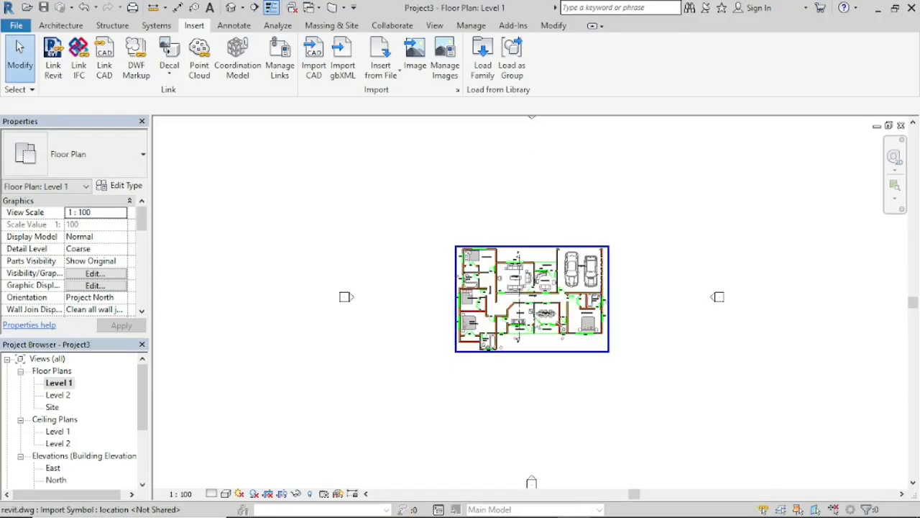
{"action": "scroll", "coordinate": [546, 310], "scroll_direction": "up", "scroll_amount": 4}
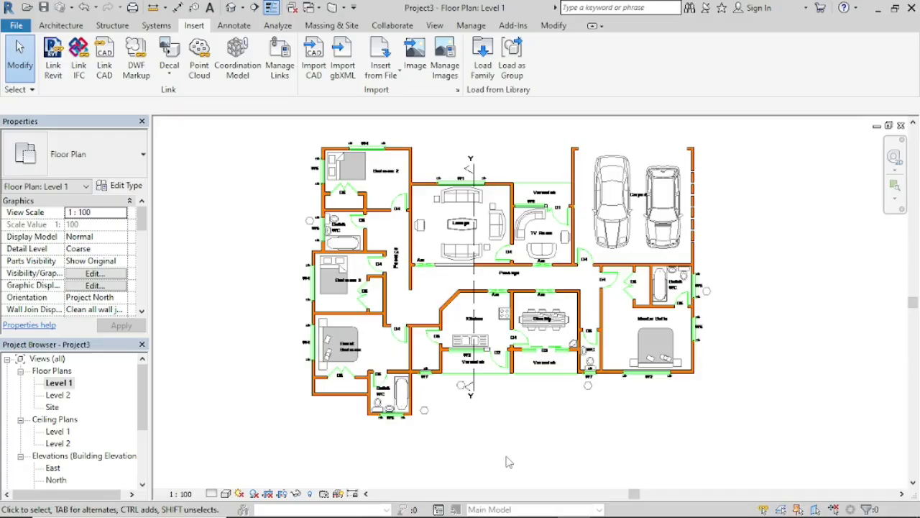
{"action": "key", "text": "v"}
{"action": "key", "text": "g"}
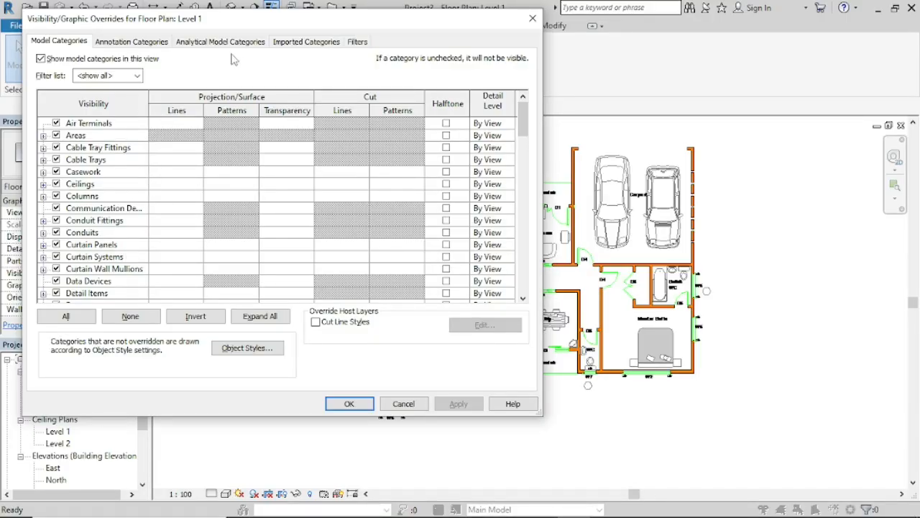
{"action": "left_click", "coordinate": [308, 43]}
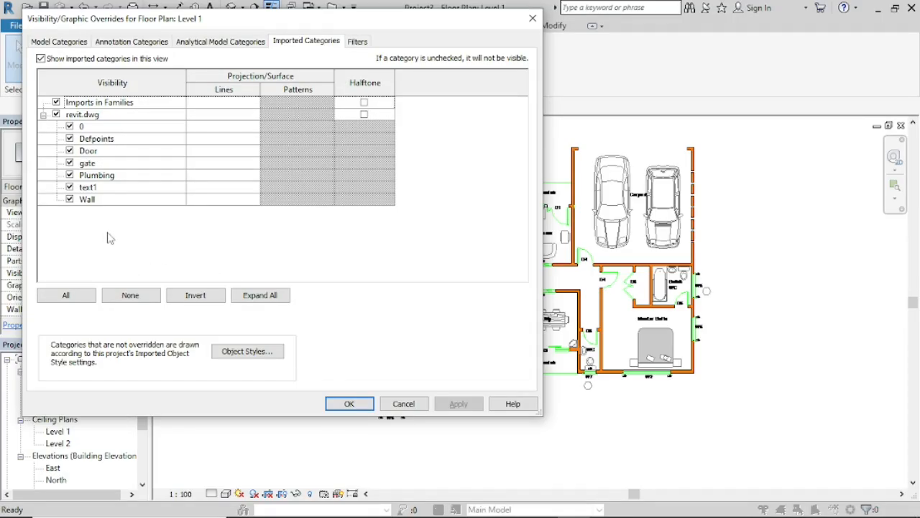
{"action": "left_click", "coordinate": [70, 187]}
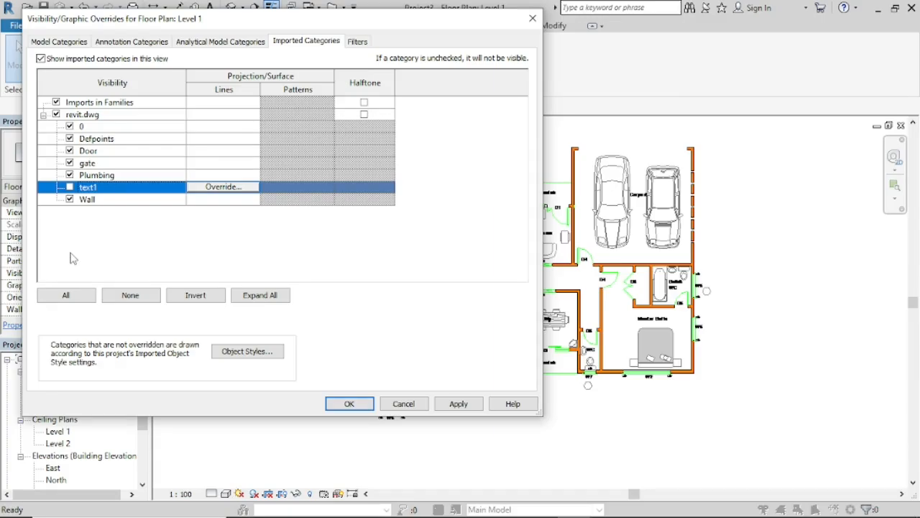
{"action": "left_click", "coordinate": [458, 404]}
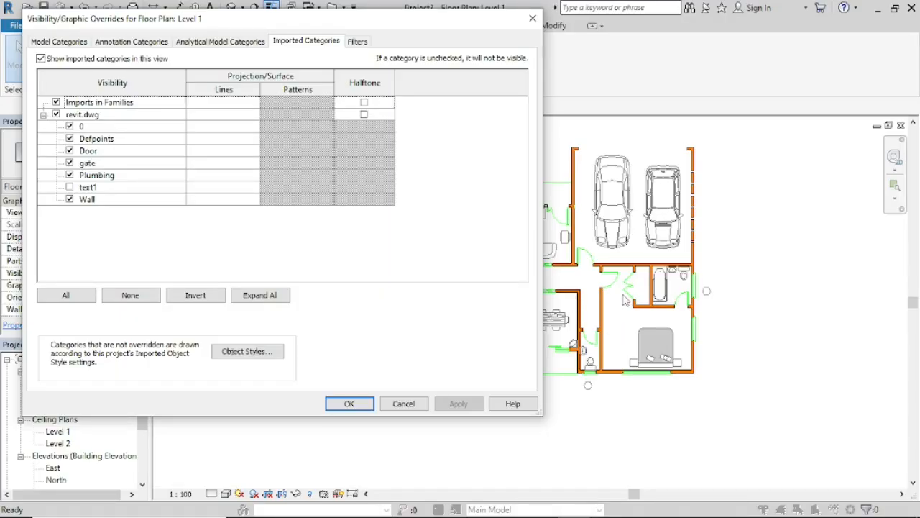
{"action": "left_click", "coordinate": [352, 404]}
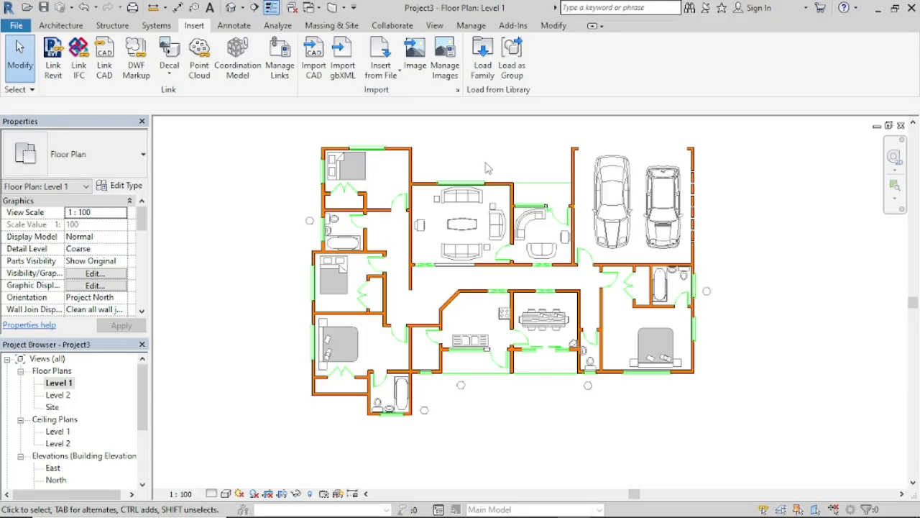
{"action": "middle_click", "coordinate": [488, 167]}
{"action": "middle_click", "coordinate": [487, 167]}
{"action": "scroll", "coordinate": [569, 339], "scroll_direction": "up", "scroll_amount": 5}
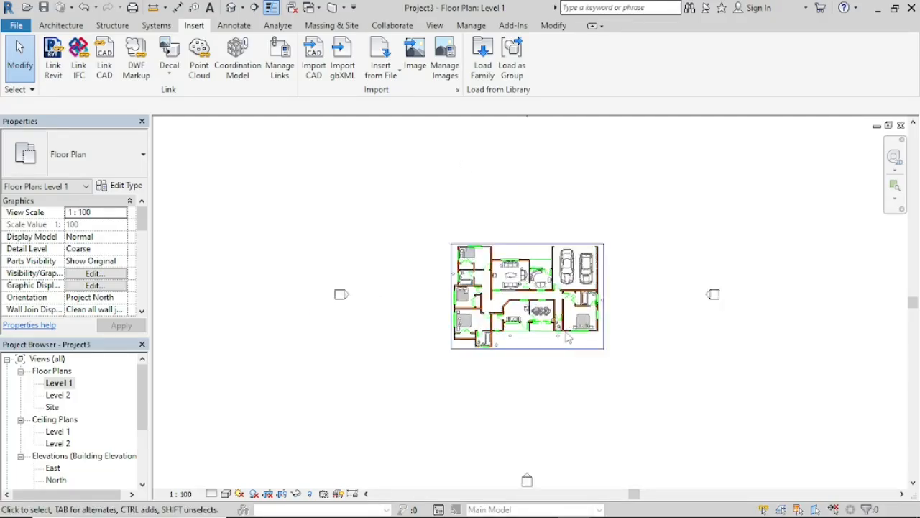
{"action": "scroll", "coordinate": [571, 276], "scroll_direction": "up", "scroll_amount": 2}
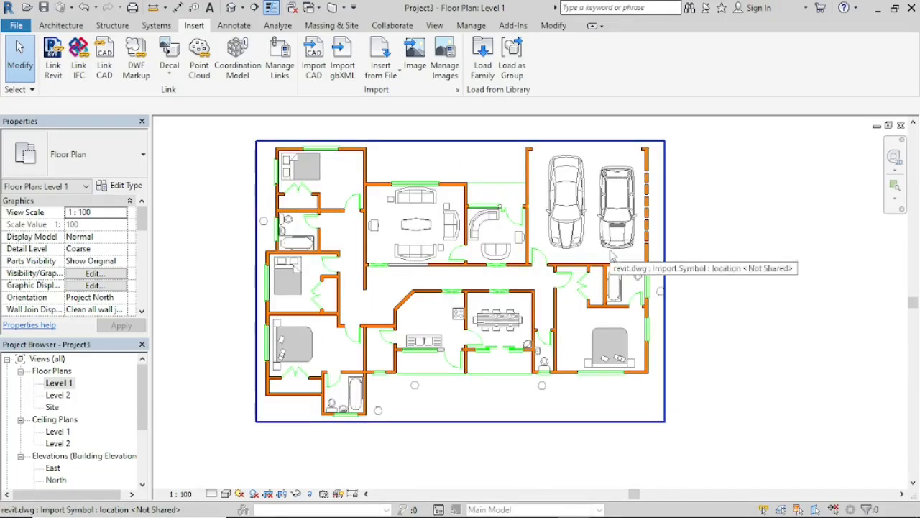
{"action": "scroll", "coordinate": [482, 211], "scroll_direction": "up", "scroll_amount": 1}
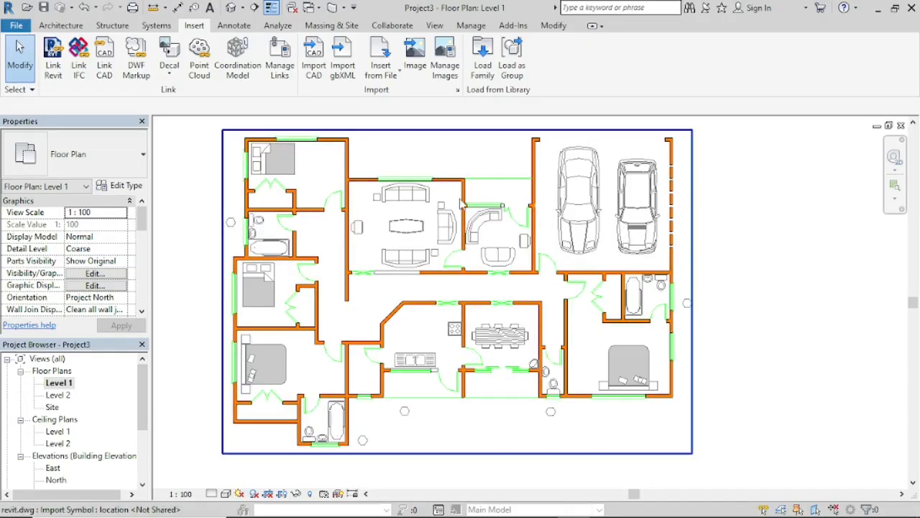
{"action": "middle_click_drag", "start_coordinate": [466, 208], "coordinate": [455, 213]}
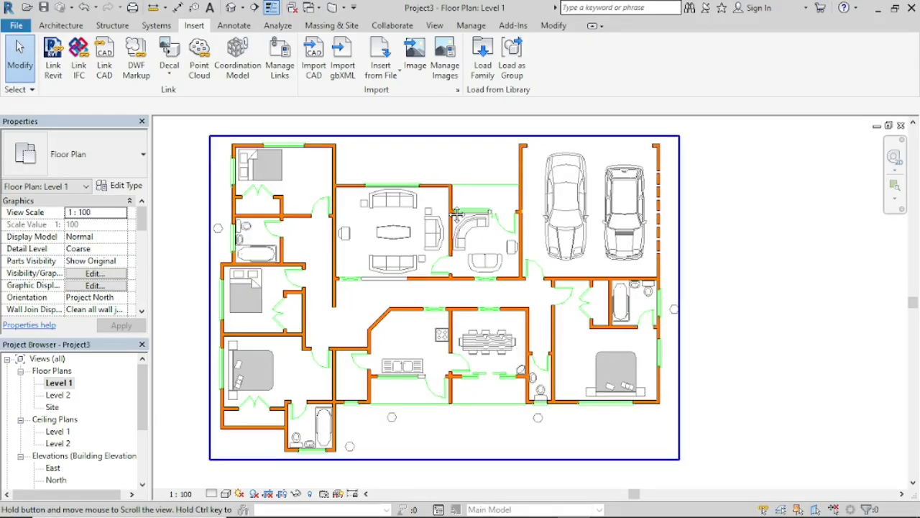
{"action": "middle_click_drag", "start_coordinate": [422, 225], "coordinate": [433, 221]}
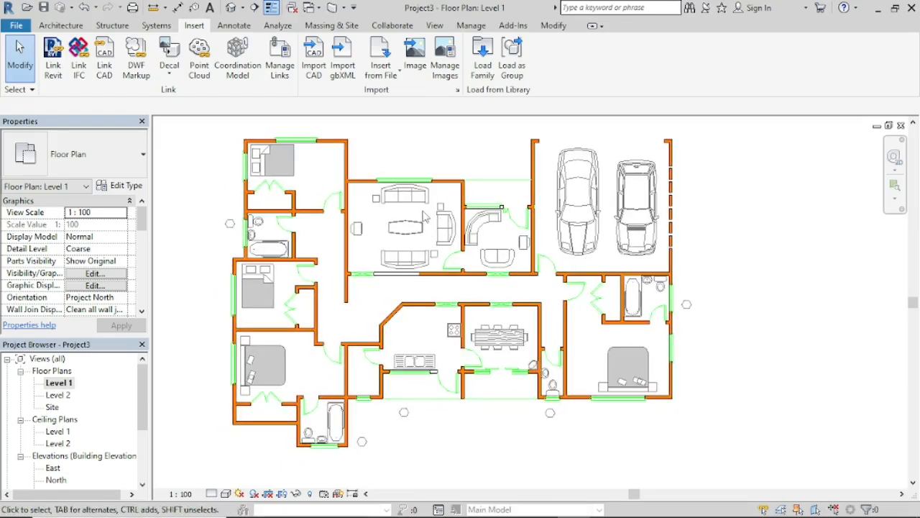
Step: Start the architectural Wall tool and duplicate the Generic - 200mm basic wall type under the name Generic - 150mm 2
{"action": "left_click", "coordinate": [64, 26]}
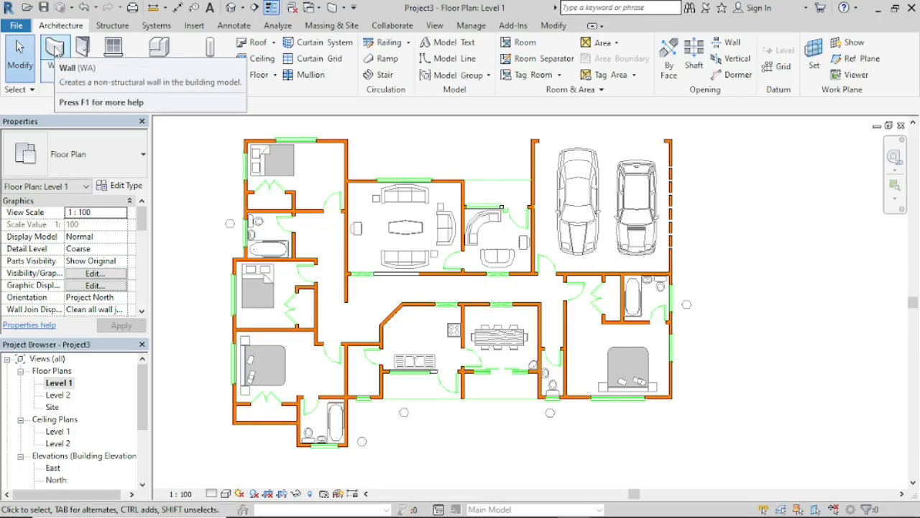
{"action": "left_click", "coordinate": [55, 47]}
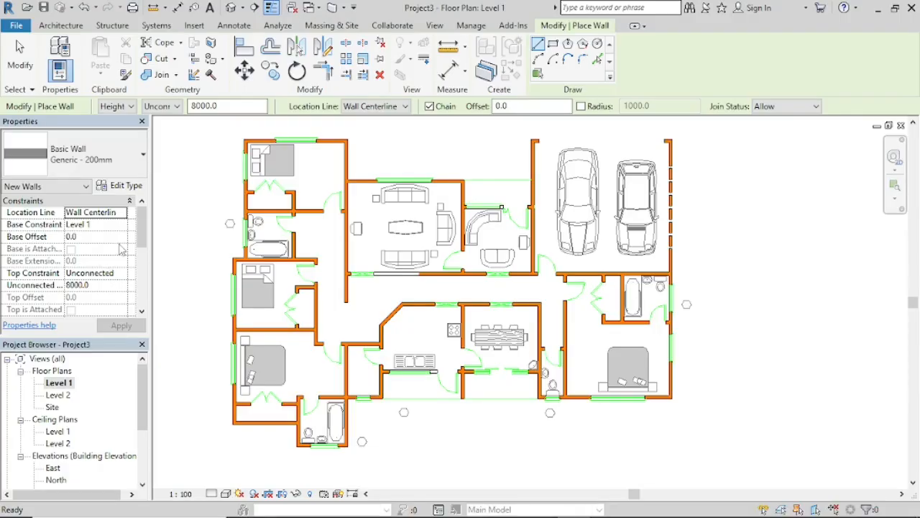
{"action": "left_click", "coordinate": [128, 186]}
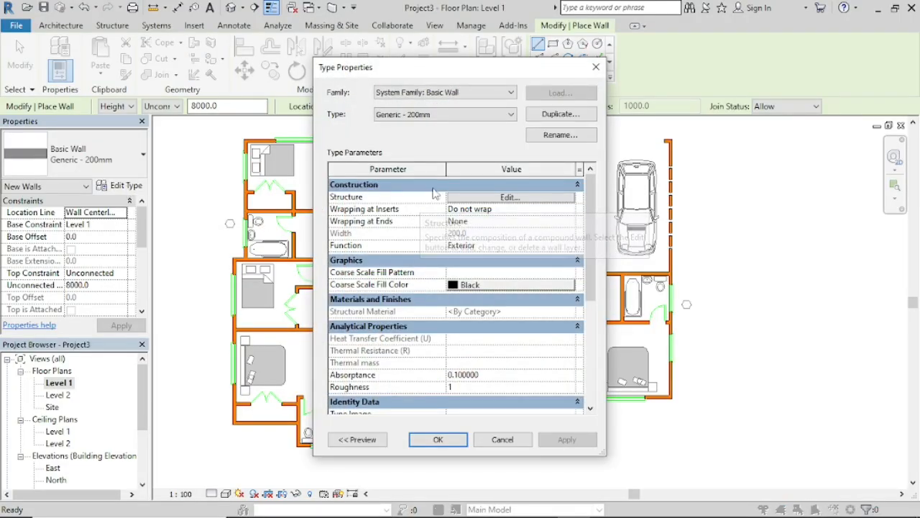
{"action": "left_click", "coordinate": [549, 116]}
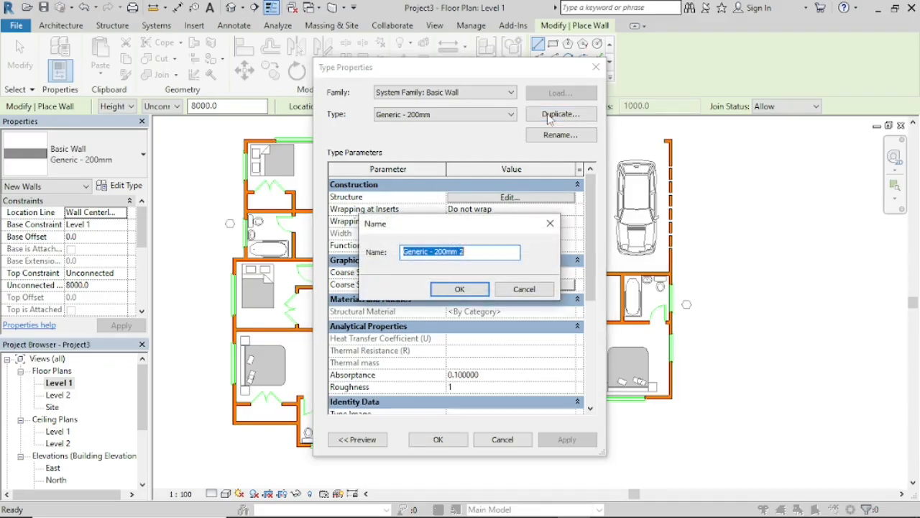
{"action": "left_click", "coordinate": [446, 251]}
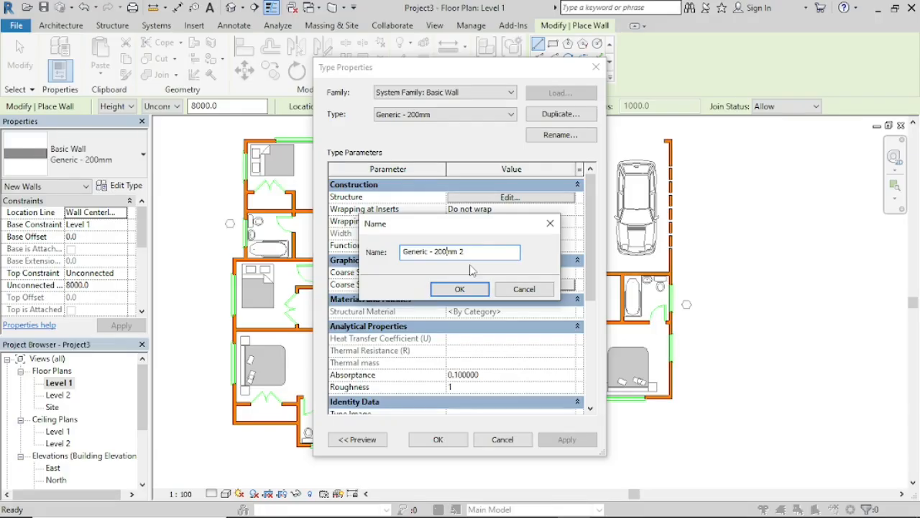
{"action": "key", "text": "BackSpace"}
{"action": "key", "text": "BackSpace"}
{"action": "key", "text": "BackSpace"}
{"action": "type", "text": "150"}
{"action": "left_click", "coordinate": [461, 290]}
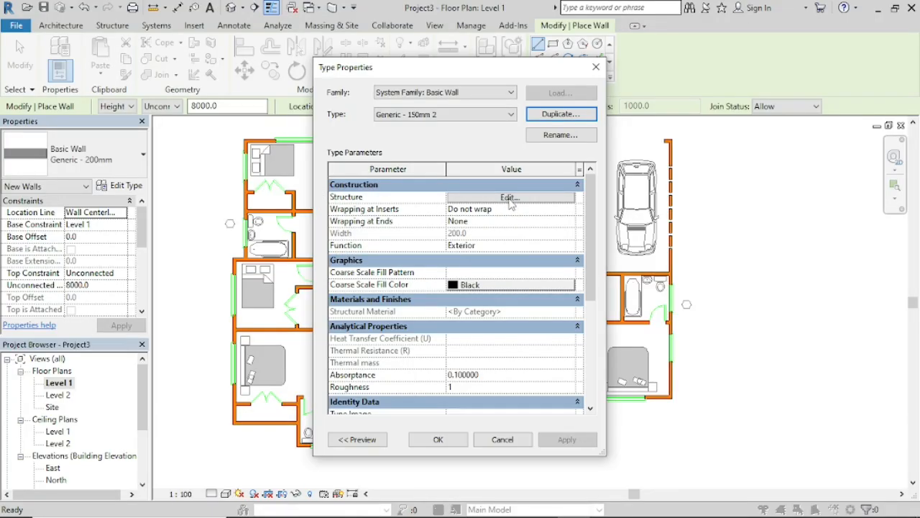
Step: Set the Structure [1] layer thickness of the new wall type to 150 mm and accept the type properties
{"action": "left_click", "coordinate": [511, 198]}
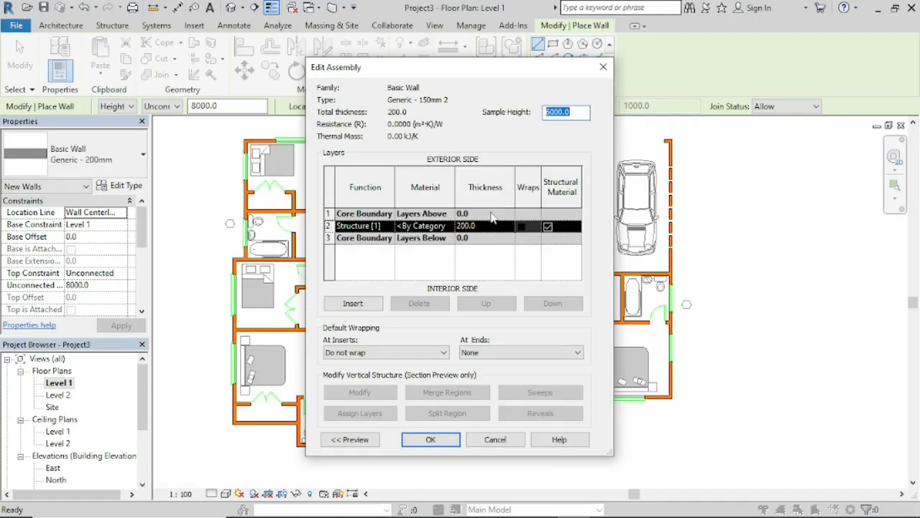
{"action": "left_click", "coordinate": [466, 226]}
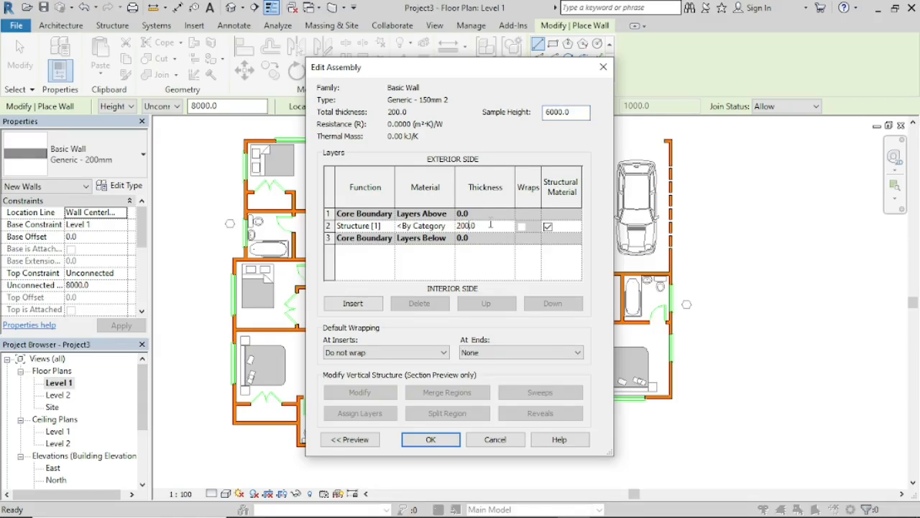
{"action": "key", "text": "BackSpace"}
{"action": "key", "text": "BackSpace"}
{"action": "key", "text": "BackSpace"}
{"action": "key", "text": "BackSpace"}
{"action": "type", "text": "150"}
{"action": "left_click", "coordinate": [431, 439]}
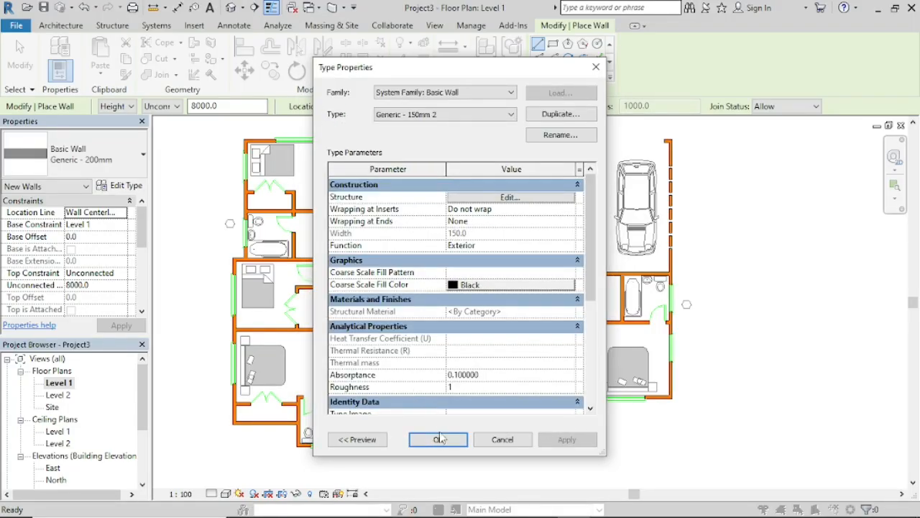
{"action": "left_click", "coordinate": [440, 439]}
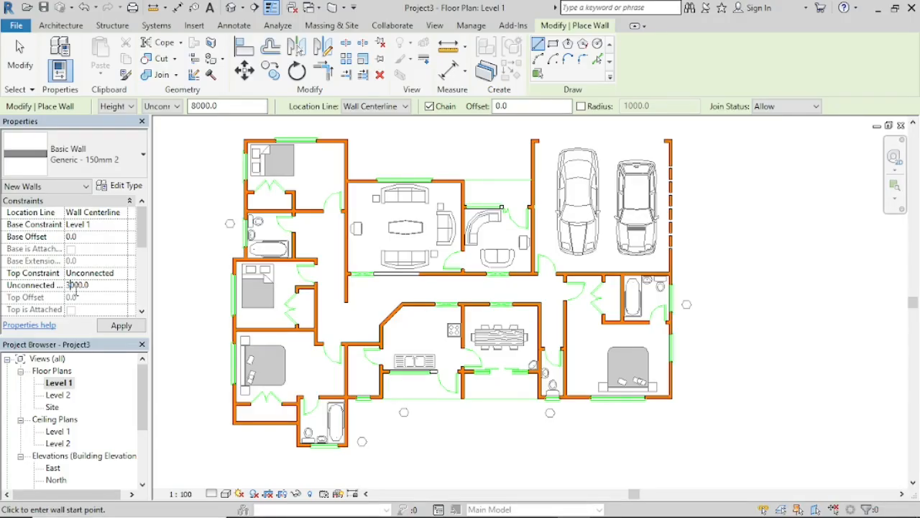
Step: Set the new walls' unconnected height to 3000 mm and keep Wall Centerline as the location line
{"action": "left_click", "coordinate": [121, 326]}
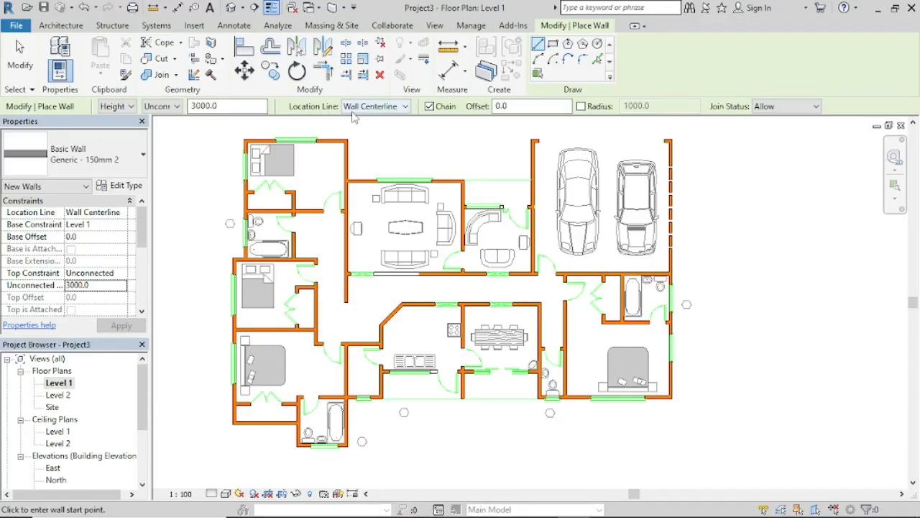
{"action": "left_click", "coordinate": [405, 108]}
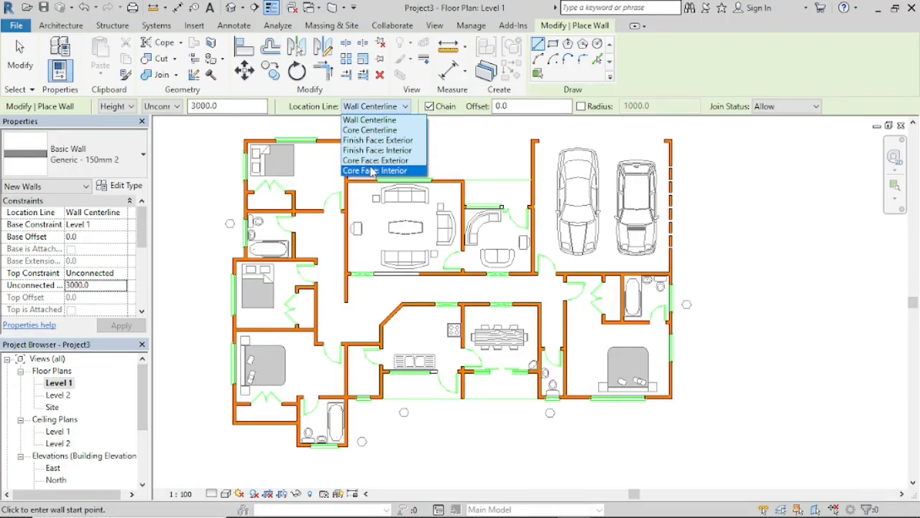
{"action": "left_click", "coordinate": [367, 122]}
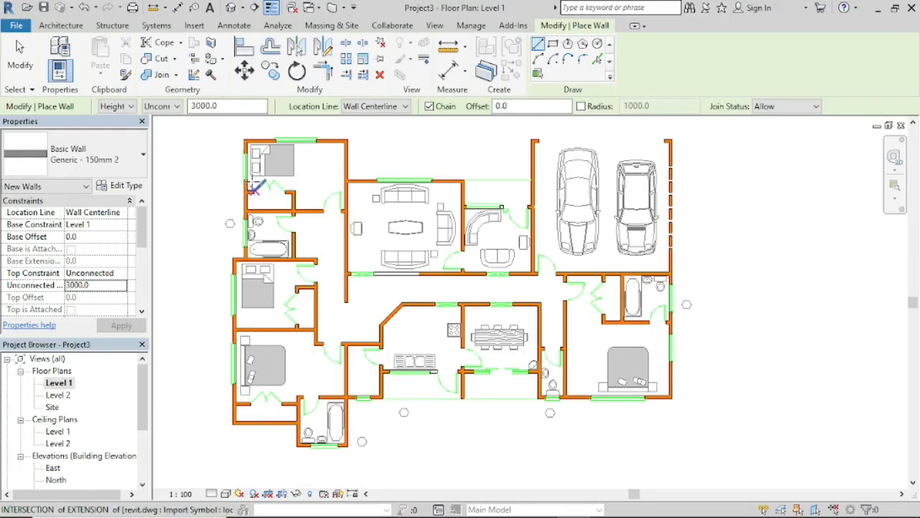
Step: Draw a 4500 mm wall along the centreline of the upper-left bedroom's top wall, from its outer corner to the living-room-side corner
{"action": "scroll", "coordinate": [243, 126], "scroll_direction": "up", "scroll_amount": 4}
{"action": "scroll", "coordinate": [245, 141], "scroll_direction": "up", "scroll_amount": 2}
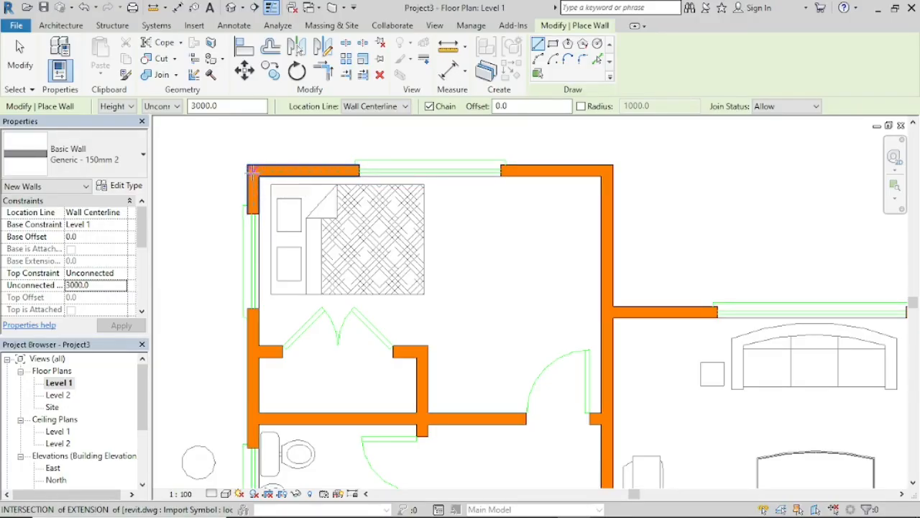
{"action": "scroll", "coordinate": [252, 171], "scroll_direction": "up", "scroll_amount": 4}
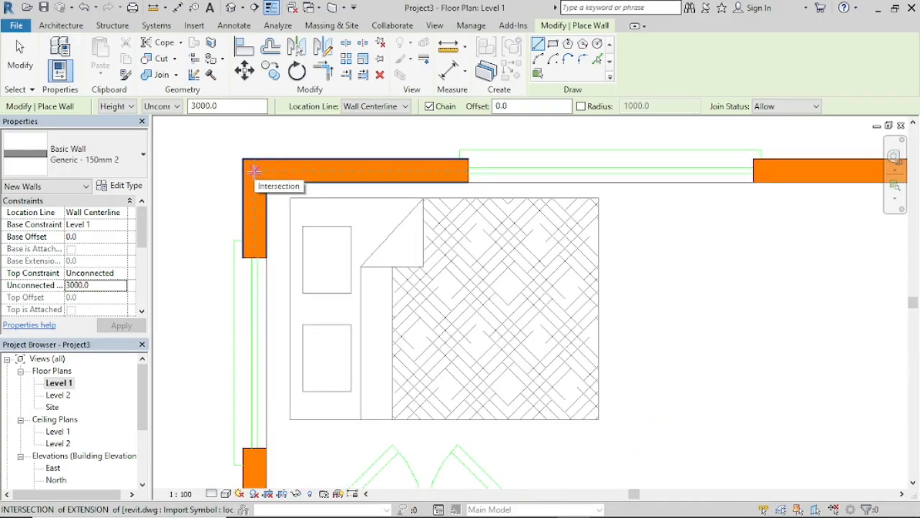
{"action": "left_click", "coordinate": [254, 171]}
{"action": "middle_click_drag", "start_coordinate": [696, 179], "coordinate": [467, 190]}
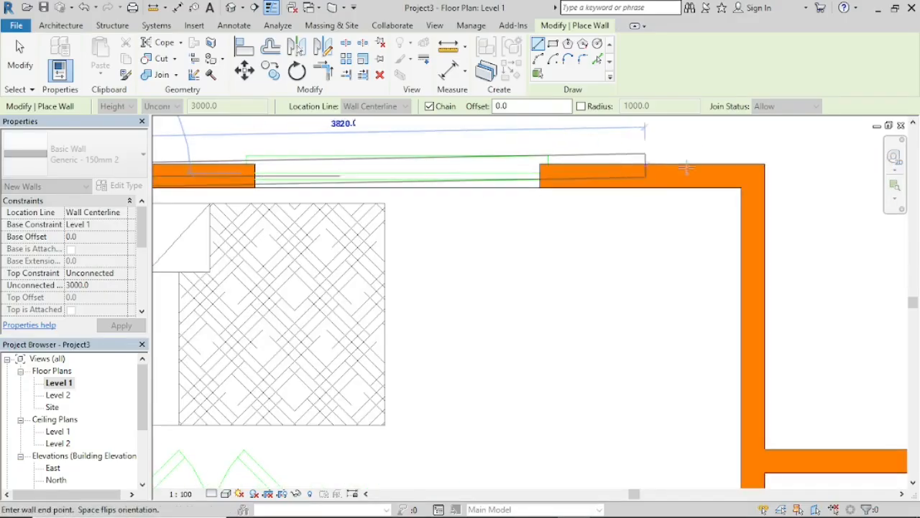
{"action": "left_click", "coordinate": [754, 176]}
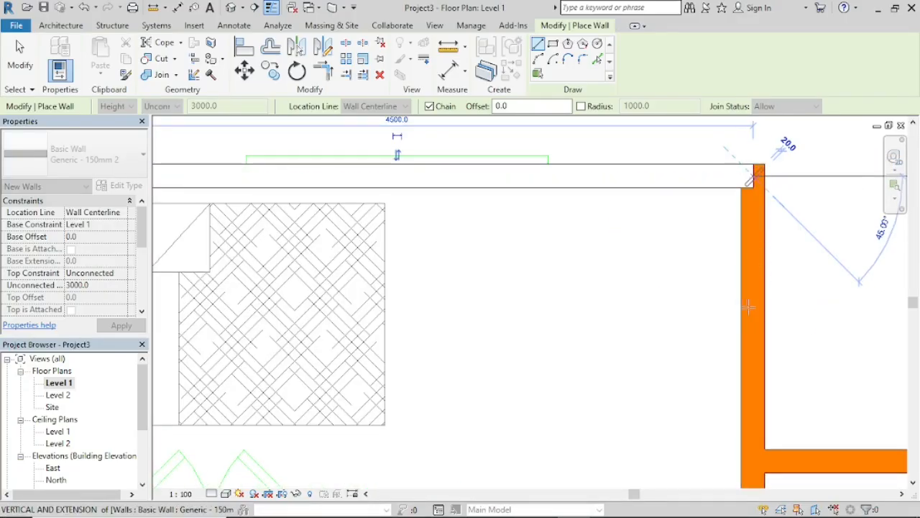
Step: Continue the wall vertically down the centreline beside the living room to its free end in the corridor, and end the chain
{"action": "middle_click_drag", "start_coordinate": [752, 369], "coordinate": [679, 257]}
{"action": "scroll", "coordinate": [678, 440], "scroll_direction": "down", "scroll_amount": 2}
{"action": "middle_click_drag", "start_coordinate": [689, 445], "coordinate": [614, 191]}
{"action": "scroll", "coordinate": [603, 245], "scroll_direction": "down", "scroll_amount": 3}
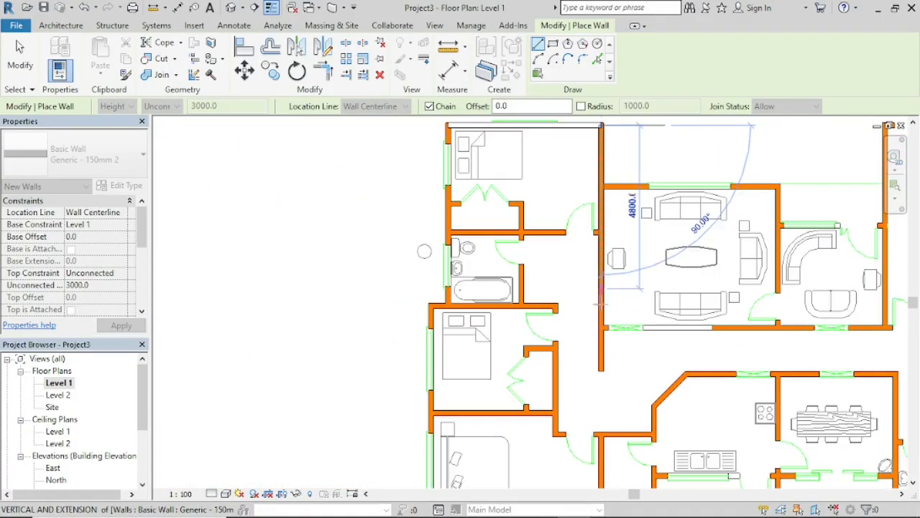
{"action": "scroll", "coordinate": [602, 351], "scroll_direction": "up", "scroll_amount": 1}
{"action": "scroll", "coordinate": [601, 363], "scroll_direction": "up", "scroll_amount": 3}
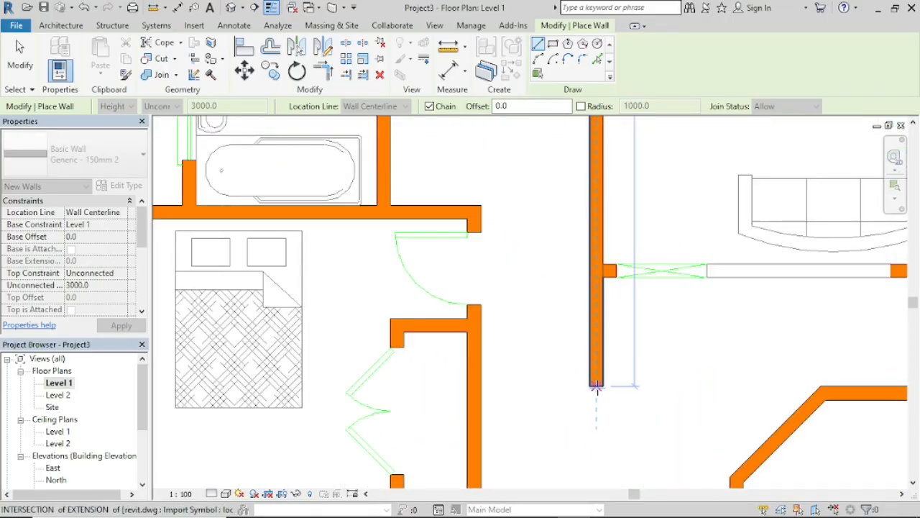
{"action": "left_click", "coordinate": [596, 386]}
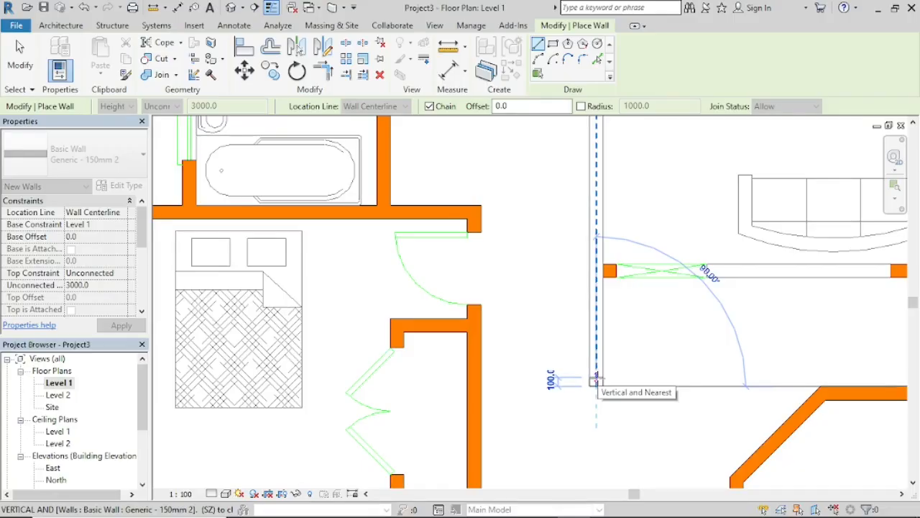
{"action": "key", "text": "Escape"}
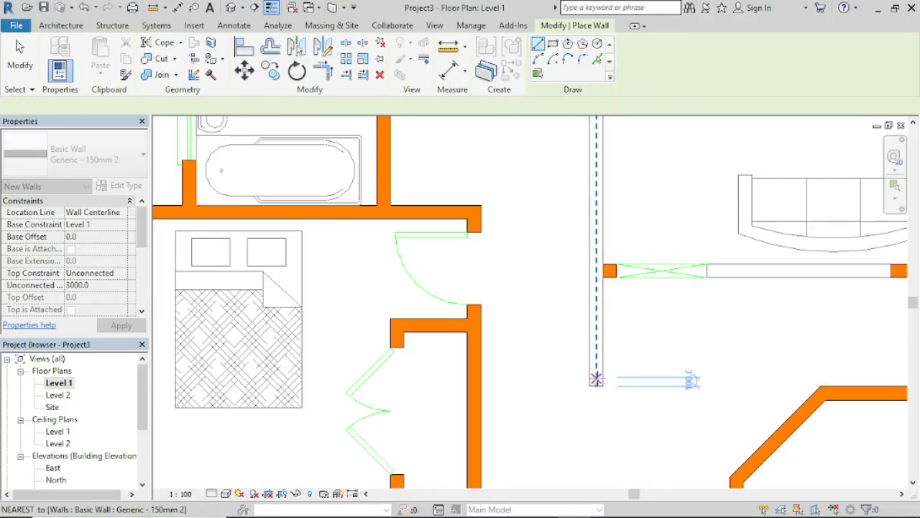
Step: Draw a 4425 mm horizontal wall between the upper-left bedroom and bathroom, from the living room wall's face to the exterior wall's centreline
{"action": "scroll", "coordinate": [471, 181], "scroll_direction": "down", "scroll_amount": 1}
{"action": "scroll", "coordinate": [474, 178], "scroll_direction": "down", "scroll_amount": 1}
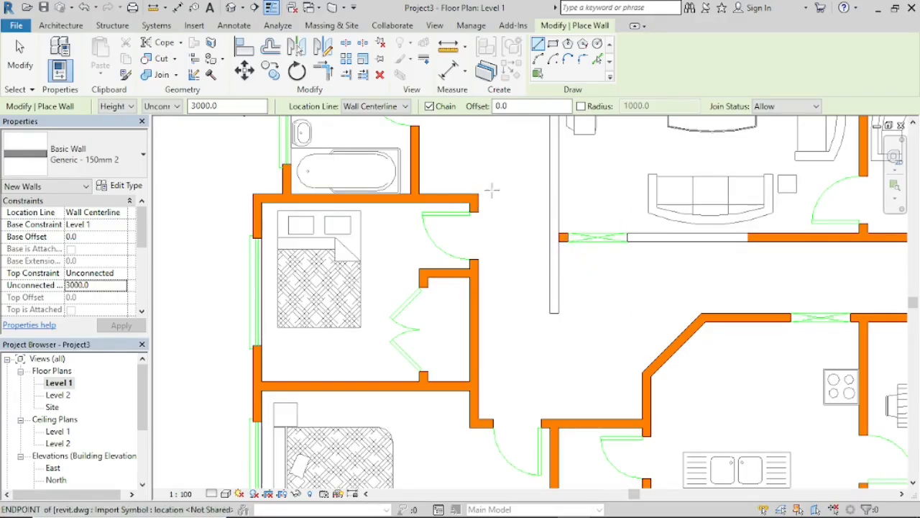
{"action": "middle_click_drag", "start_coordinate": [513, 168], "coordinate": [494, 367]}
{"action": "scroll", "coordinate": [536, 271], "scroll_direction": "up", "scroll_amount": 3}
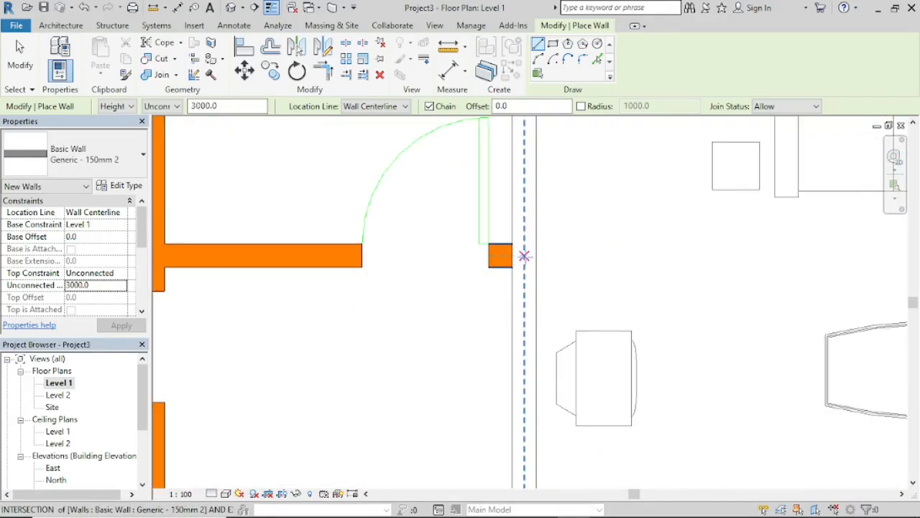
{"action": "left_click", "coordinate": [509, 256]}
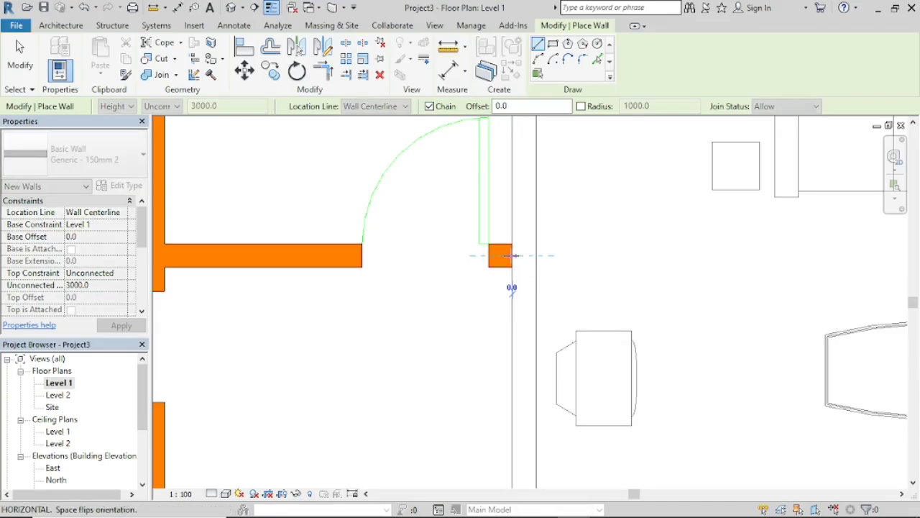
{"action": "scroll", "coordinate": [236, 253], "scroll_direction": "down", "scroll_amount": 1}
{"action": "middle_click_drag", "start_coordinate": [237, 253], "coordinate": [573, 296]}
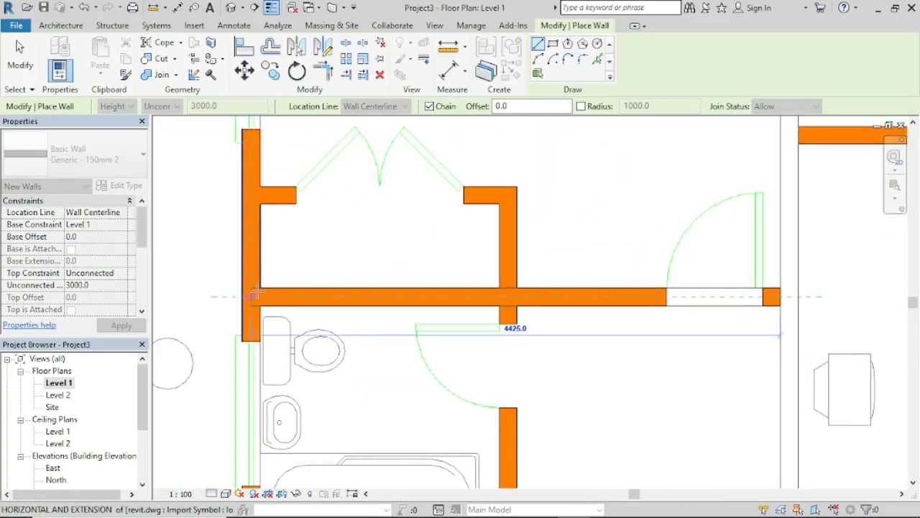
{"action": "scroll", "coordinate": [257, 293], "scroll_direction": "down", "scroll_amount": 1}
{"action": "middle_click_drag", "start_coordinate": [257, 294], "coordinate": [363, 327]}
{"action": "scroll", "coordinate": [363, 327], "scroll_direction": "up", "scroll_amount": 3}
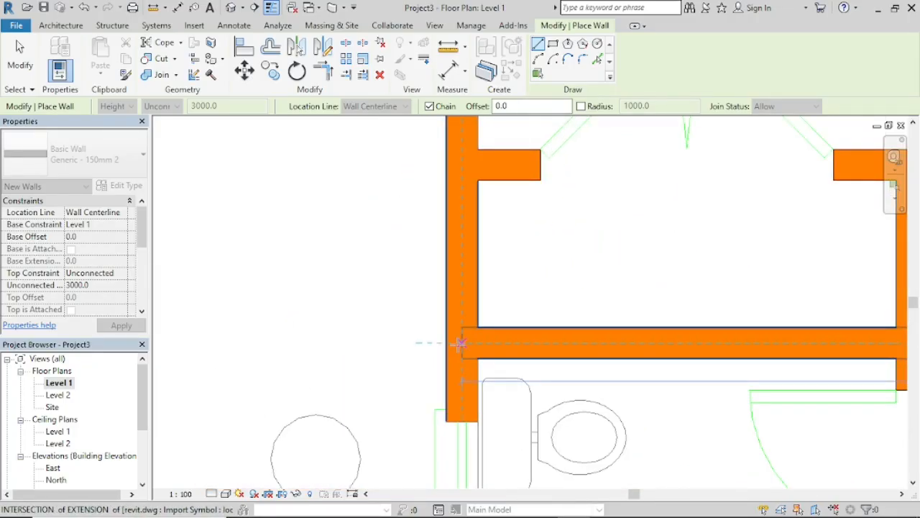
{"action": "left_click", "coordinate": [462, 344]}
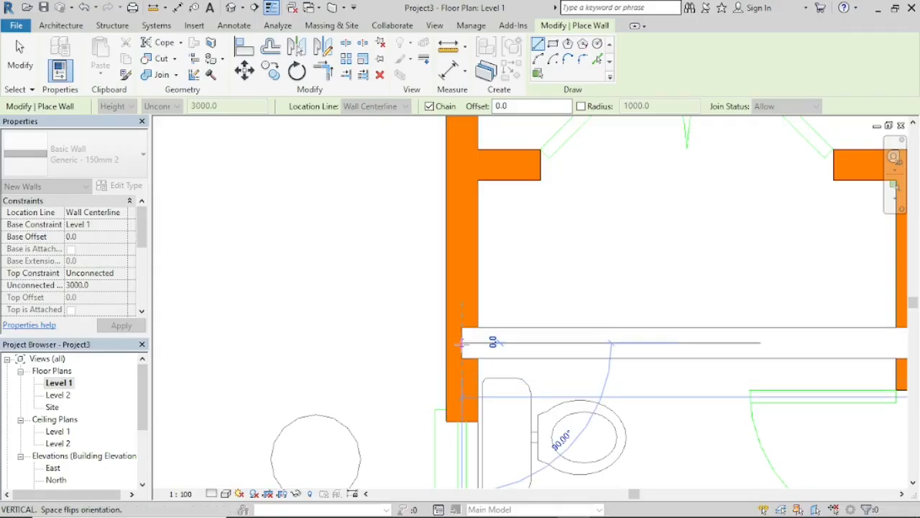
Step: Continue the wall up the upper-left bedroom's exterior side to the start of its top wall, closing the room outline
{"action": "scroll", "coordinate": [467, 171], "scroll_direction": "down", "scroll_amount": 1}
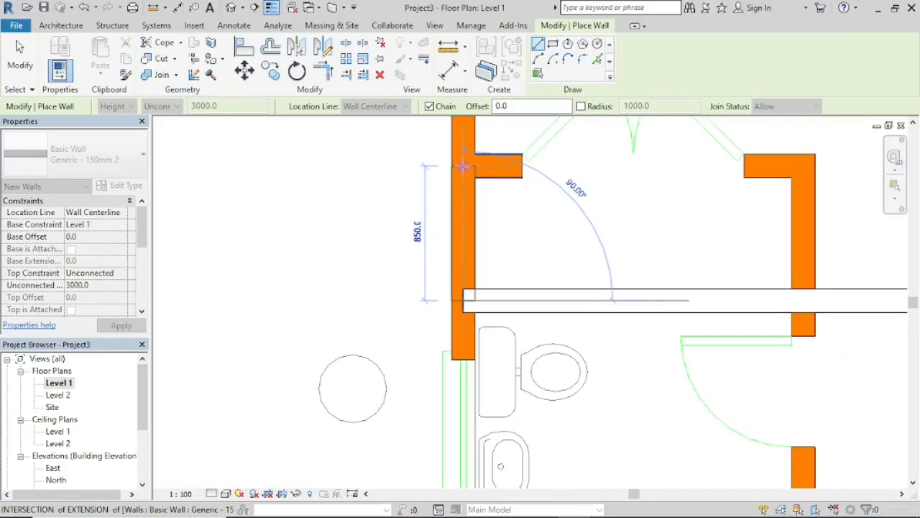
{"action": "middle_click_drag", "start_coordinate": [471, 174], "coordinate": [452, 391]}
{"action": "scroll", "coordinate": [451, 393], "scroll_direction": "down", "scroll_amount": 1}
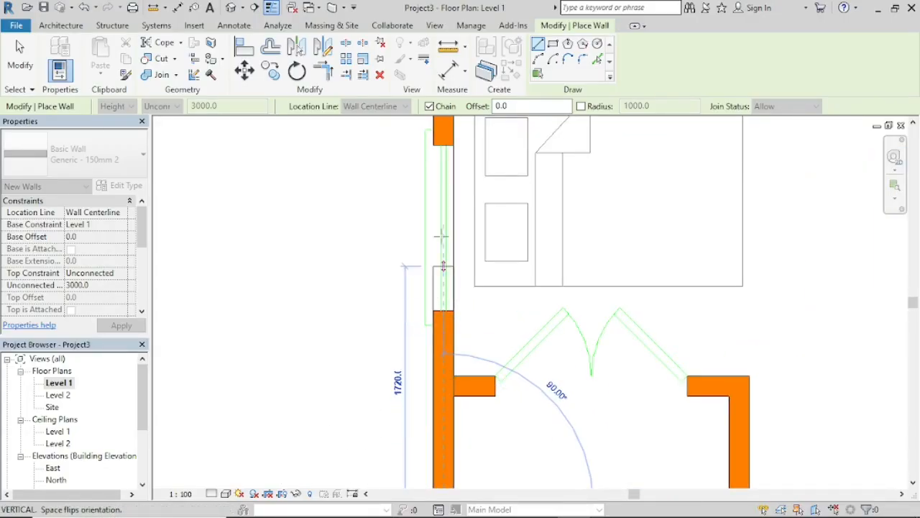
{"action": "middle_click_drag", "start_coordinate": [453, 176], "coordinate": [425, 399]}
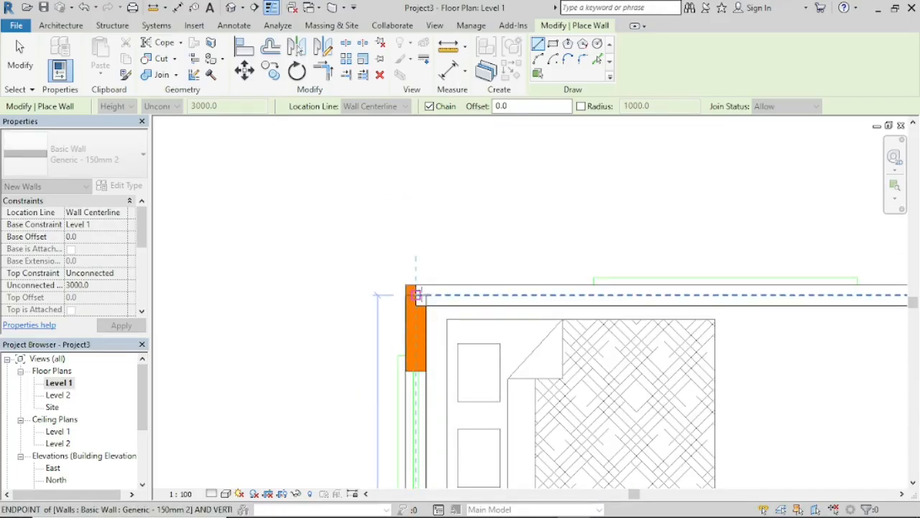
{"action": "scroll", "coordinate": [421, 289], "scroll_direction": "up", "scroll_amount": 5}
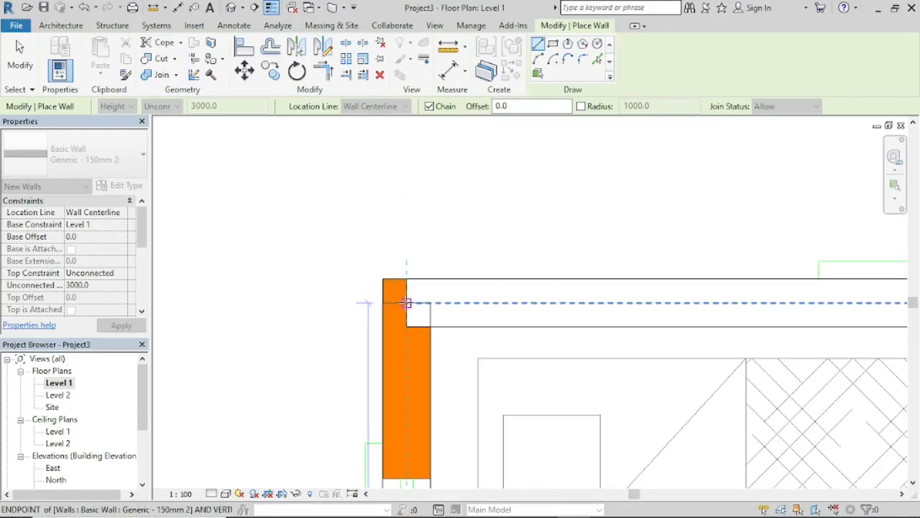
{"action": "left_click", "coordinate": [406, 302]}
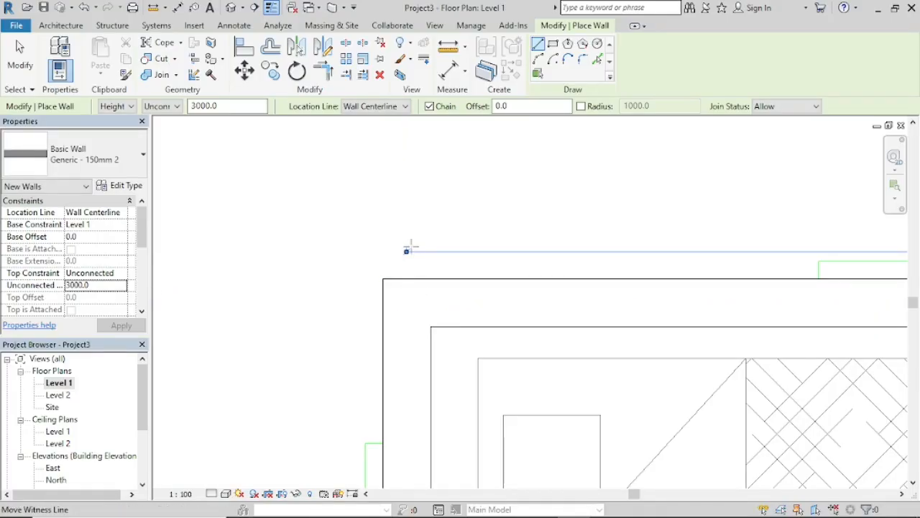
Step: Draw a horizontal wall along the living room's upper side, from the upper-left bedroom wall's face to the centreline of the garage's left wall
{"action": "scroll", "coordinate": [245, 228], "scroll_direction": "down", "scroll_amount": 5}
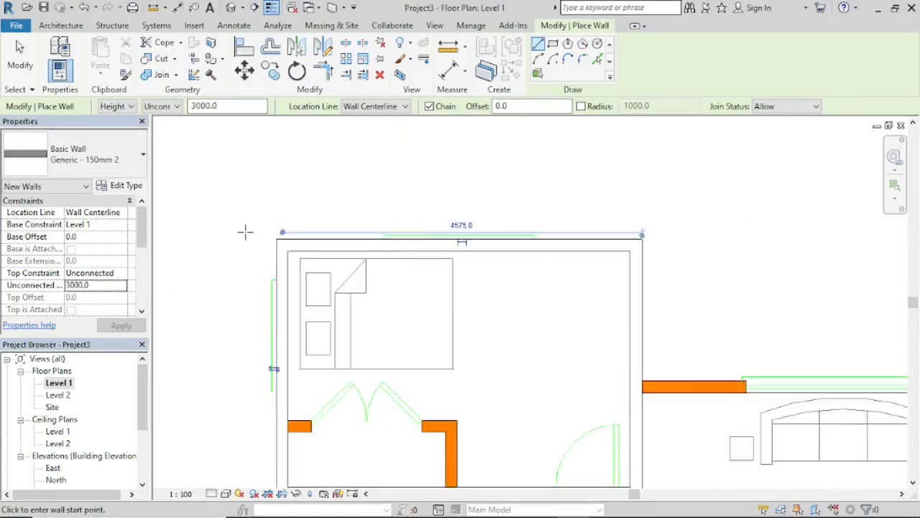
{"action": "middle_click_drag", "start_coordinate": [558, 307], "coordinate": [434, 261]}
{"action": "scroll", "coordinate": [401, 236], "scroll_direction": "up", "scroll_amount": 6}
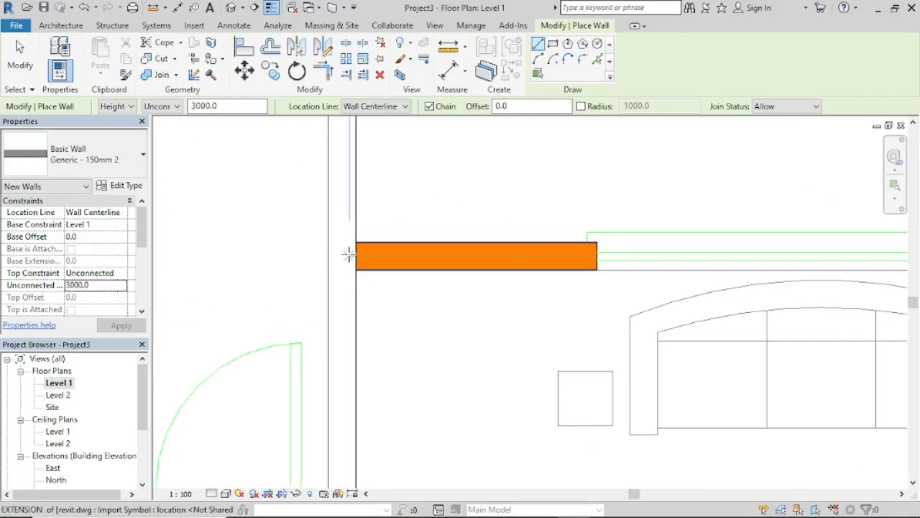
{"action": "left_click", "coordinate": [354, 256]}
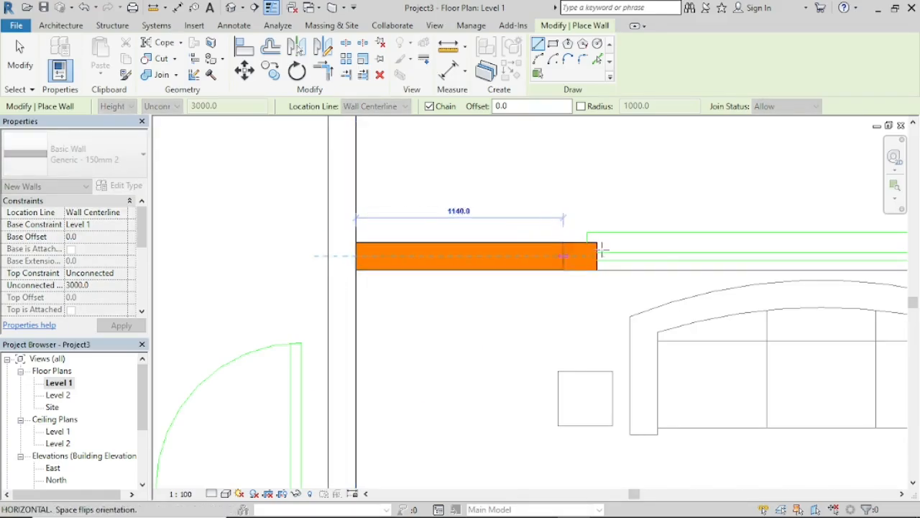
{"action": "scroll", "coordinate": [630, 251], "scroll_direction": "down", "scroll_amount": 5}
{"action": "mouse_move", "coordinate": [630, 251]}
{"action": "middle_mouse_down"}
{"action": "mouse_move", "coordinate": [639, 254]}
{"action": "mouse_move", "coordinate": [396, 246]}
{"action": "middle_mouse_up"}
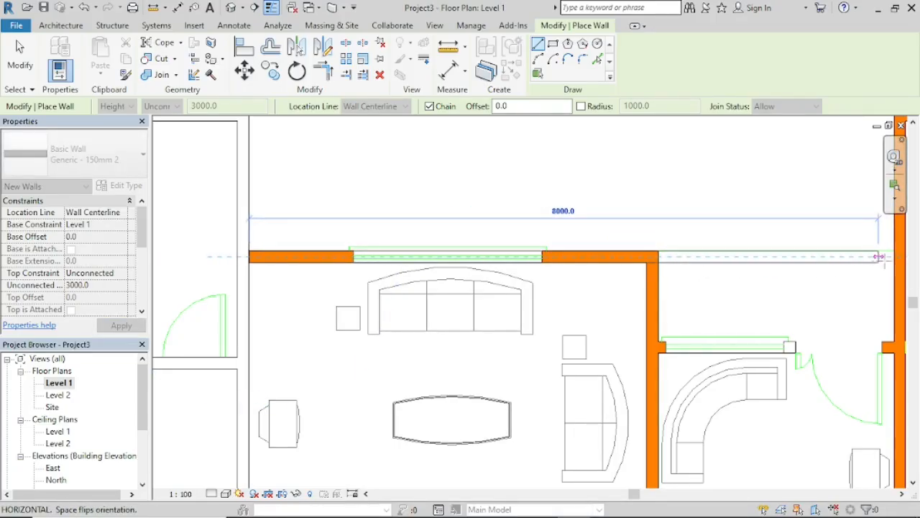
{"action": "mouse_move", "coordinate": [879, 256]}
{"action": "middle_mouse_down"}
{"action": "mouse_move", "coordinate": [678, 302]}
{"action": "mouse_move", "coordinate": [667, 288]}
{"action": "middle_mouse_up"}
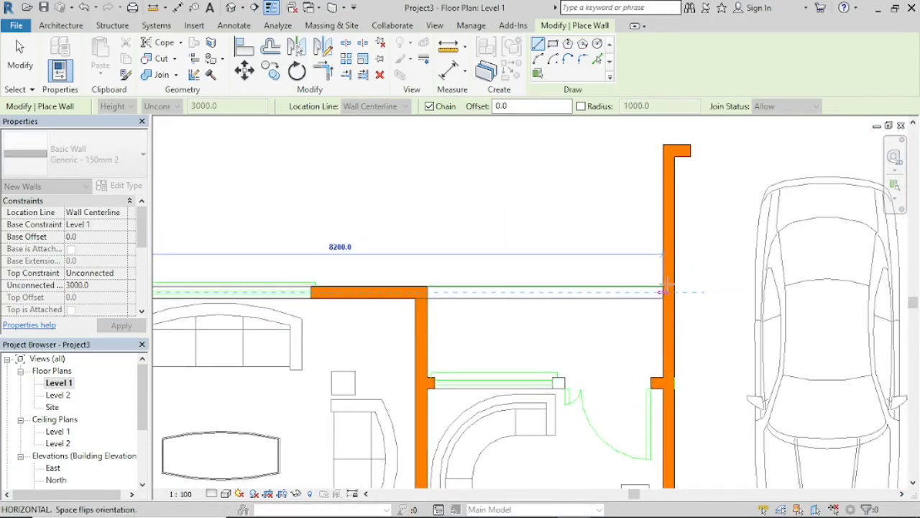
{"action": "scroll", "coordinate": [667, 287], "scroll_direction": "up", "scroll_amount": 4}
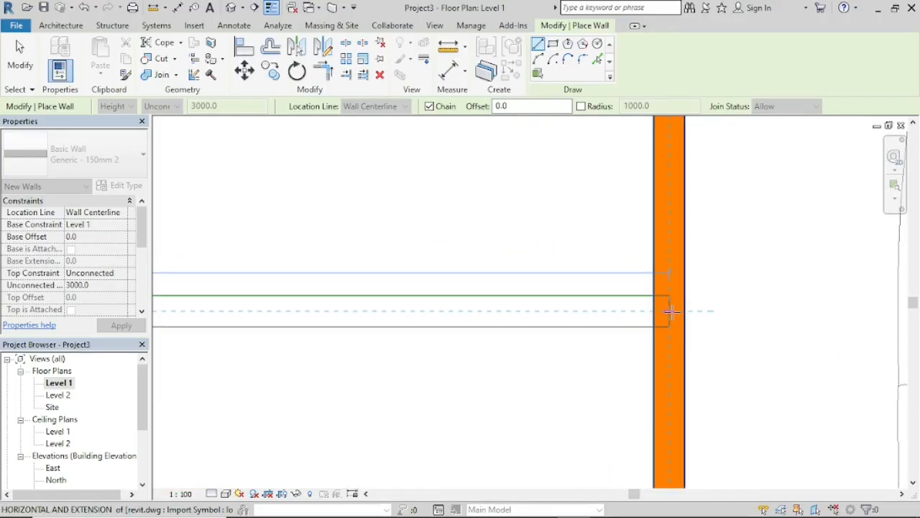
{"action": "left_click", "coordinate": [668, 311]}
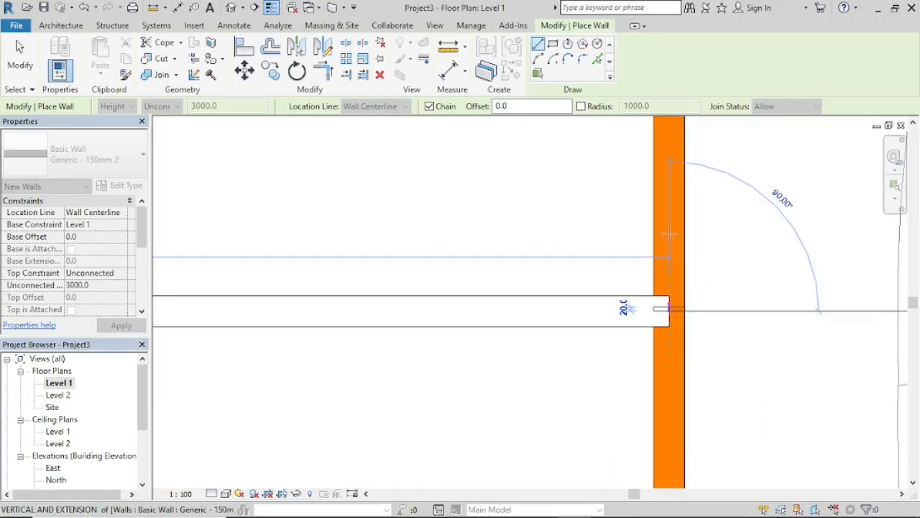
Step: Continue the wall 1800 mm up the centreline of the garage's left wall to its upper corner
{"action": "scroll", "coordinate": [668, 180], "scroll_direction": "down", "scroll_amount": 1}
{"action": "scroll", "coordinate": [669, 180], "scroll_direction": "down", "scroll_amount": 5}
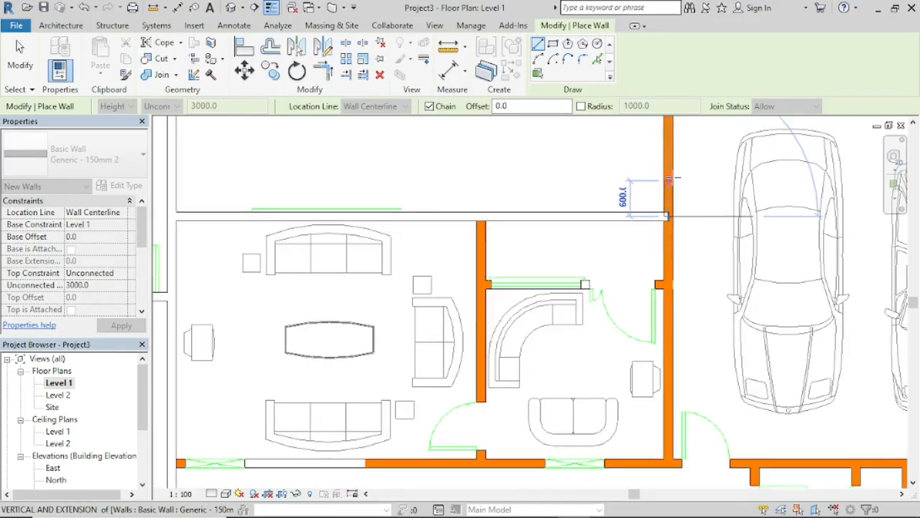
{"action": "scroll", "coordinate": [599, 338], "scroll_direction": "up", "scroll_amount": 5}
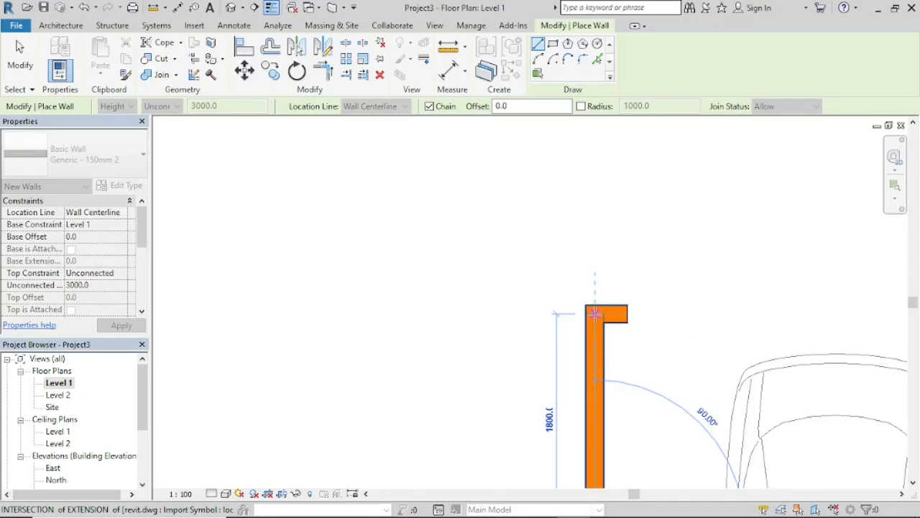
{"action": "left_click", "coordinate": [594, 313]}
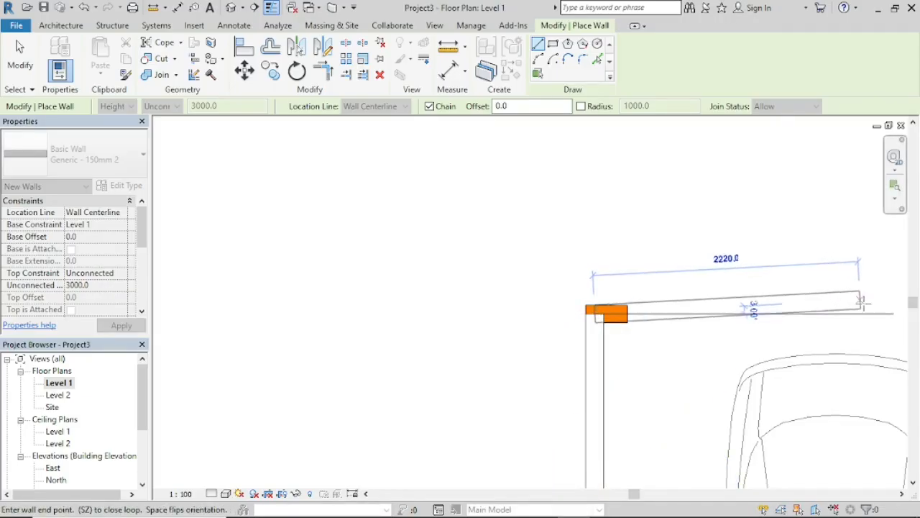
Step: Continue the wall 6150 mm horizontally across the garage's upper side to its outer right corner
{"action": "scroll", "coordinate": [877, 311], "scroll_direction": "down", "scroll_amount": 3}
{"action": "middle_click_drag", "start_coordinate": [877, 311], "coordinate": [362, 312]}
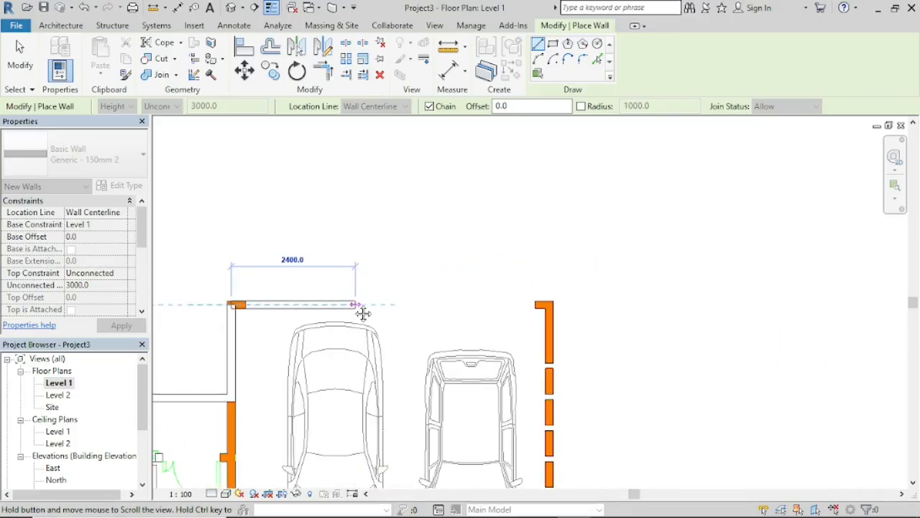
{"action": "scroll", "coordinate": [481, 302], "scroll_direction": "up", "scroll_amount": 3}
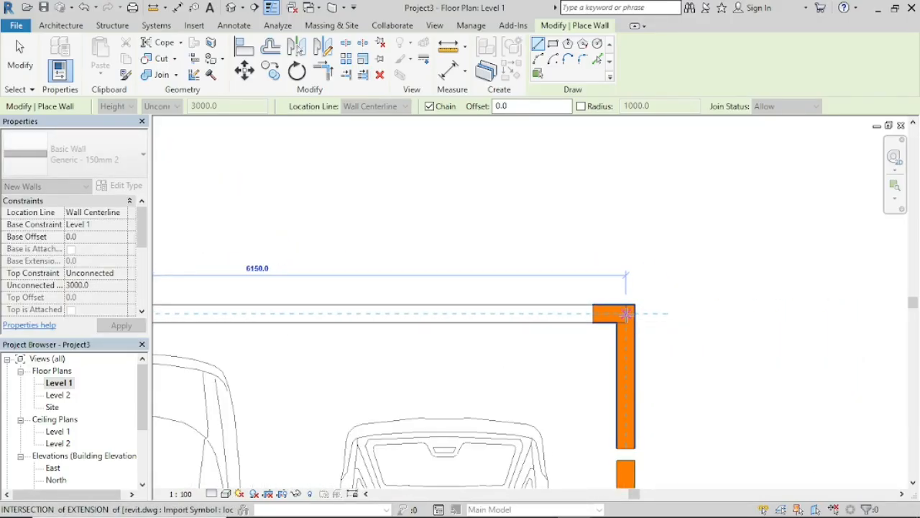
{"action": "left_click", "coordinate": [625, 313]}
Step: Continue the wall down the centreline of the right exterior side, past the garage and bathroom, to the large bedroom's lower-right corner
{"action": "scroll", "coordinate": [630, 400], "scroll_direction": "down", "scroll_amount": 5}
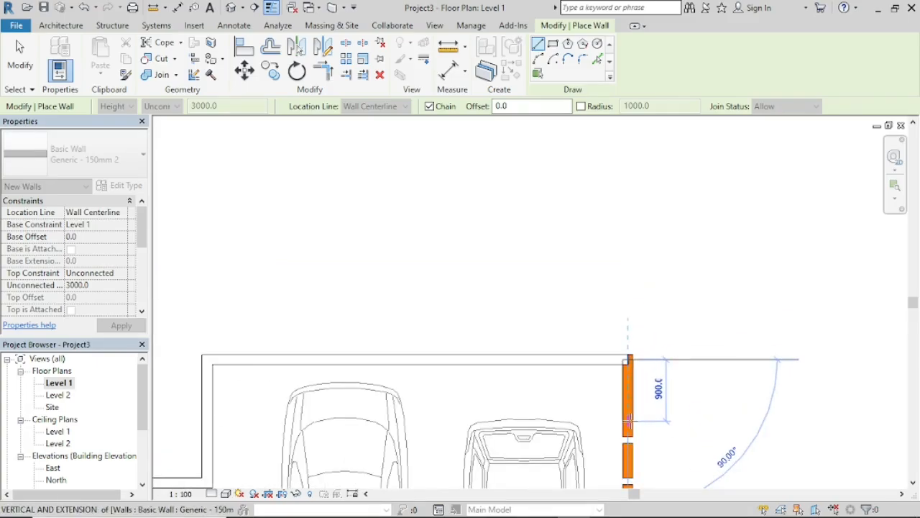
{"action": "middle_click_drag", "start_coordinate": [642, 264], "coordinate": [622, 160]}
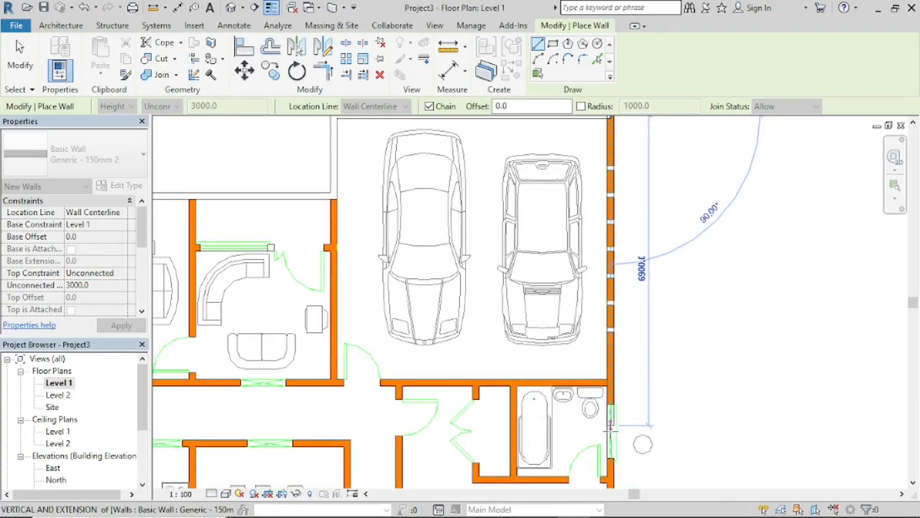
{"action": "middle_click_drag", "start_coordinate": [619, 437], "coordinate": [598, 184]}
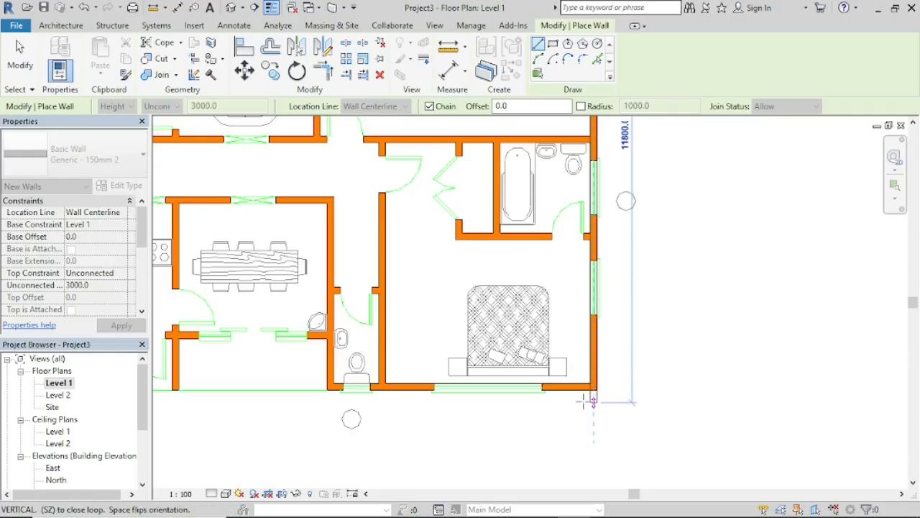
{"action": "scroll", "coordinate": [602, 376], "scroll_direction": "up", "scroll_amount": 5}
{"action": "scroll", "coordinate": [610, 363], "scroll_direction": "up", "scroll_amount": 2}
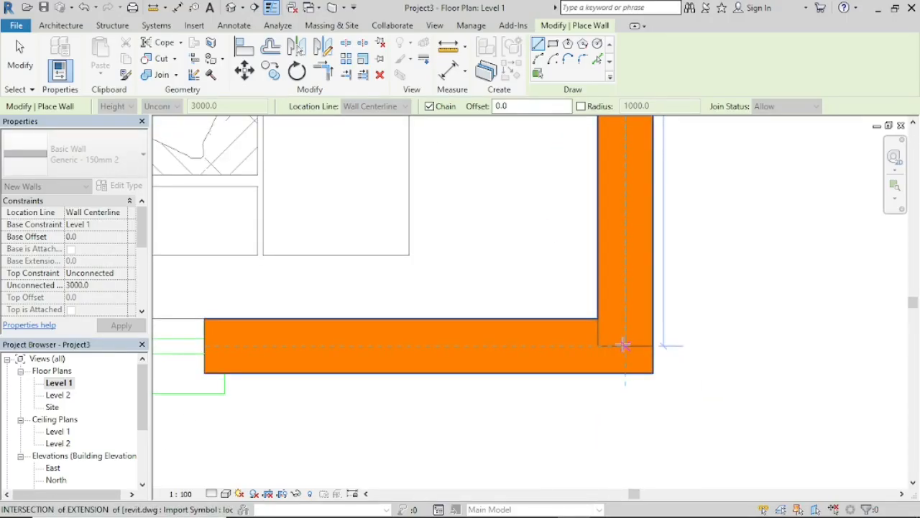
{"action": "left_click", "coordinate": [626, 346]}
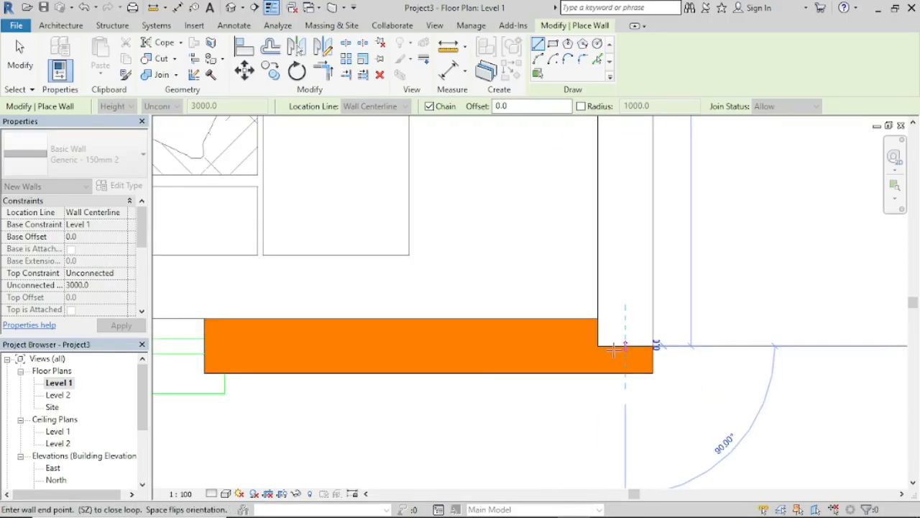
Step: Continue the wall horizontally along the lower exterior side of the large bedroom and small toilet to the toilet's lower-left corner
{"action": "scroll", "coordinate": [345, 348], "scroll_direction": "down", "scroll_amount": 2}
{"action": "scroll", "coordinate": [313, 345], "scroll_direction": "down", "scroll_amount": 4}
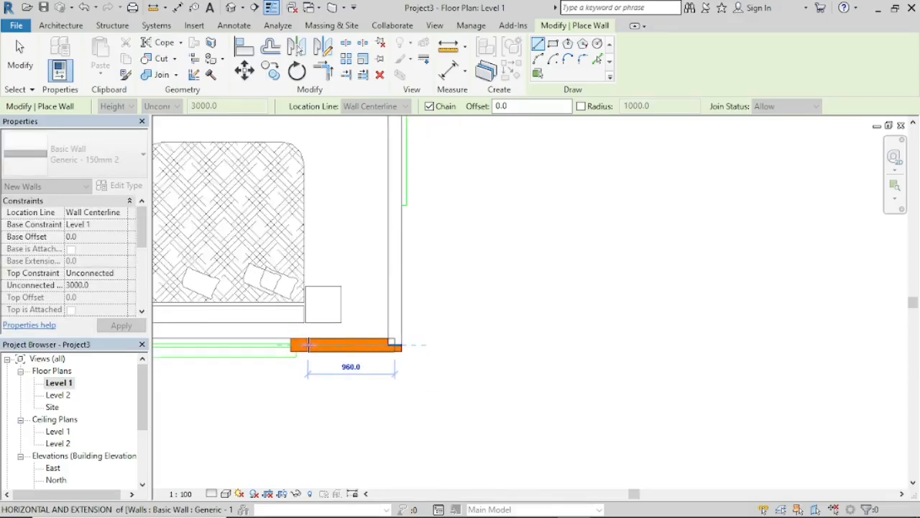
{"action": "middle_click_drag", "start_coordinate": [319, 349], "coordinate": [699, 386]}
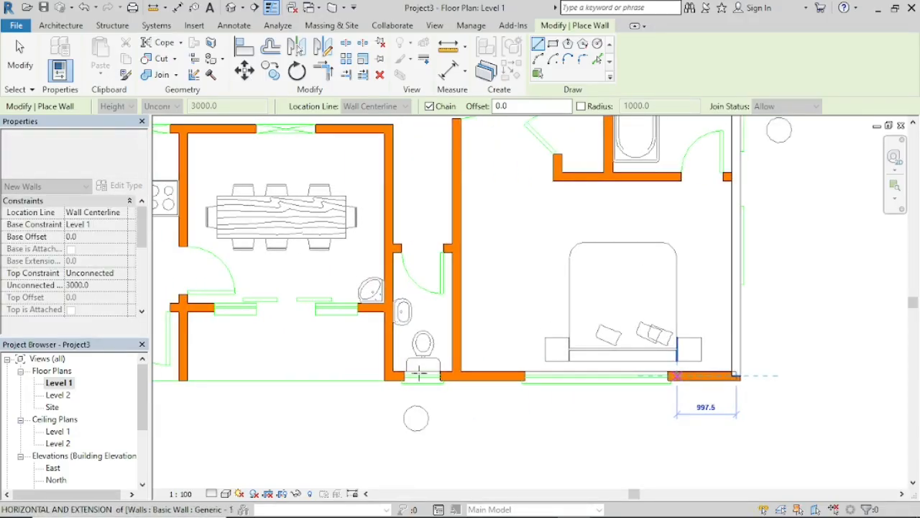
{"action": "scroll", "coordinate": [405, 375], "scroll_direction": "up", "scroll_amount": 3}
{"action": "scroll", "coordinate": [405, 375], "scroll_direction": "up", "scroll_amount": 3}
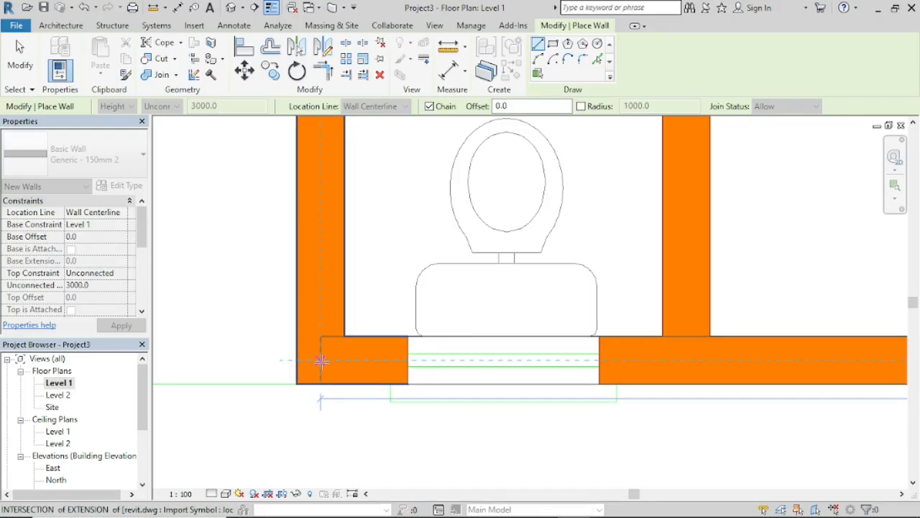
{"action": "left_click", "coordinate": [321, 361]}
Step: Continue the wall 4150 mm up between the toilet and dining room to the dining room's corridor-side corner
{"action": "scroll", "coordinate": [321, 227], "scroll_direction": "down", "scroll_amount": 4}
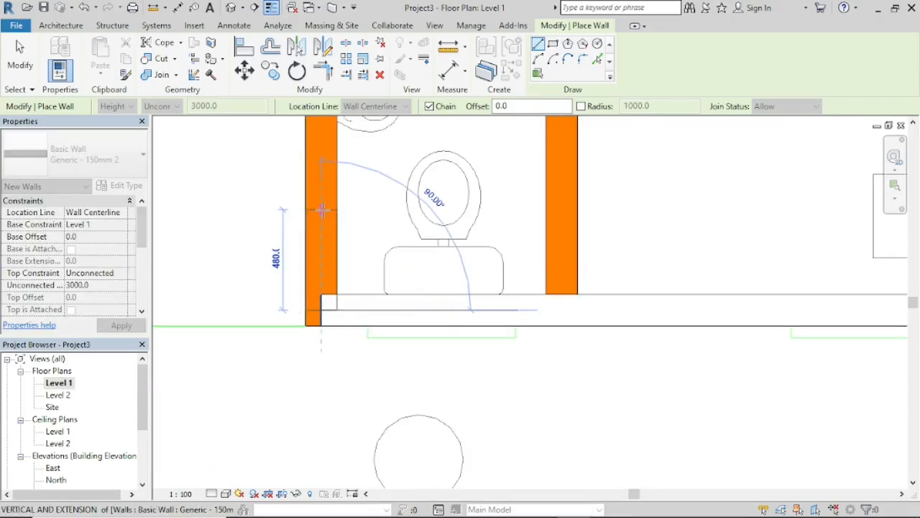
{"action": "middle_click_drag", "start_coordinate": [329, 236], "coordinate": [330, 300]}
{"action": "scroll", "coordinate": [330, 300], "scroll_direction": "down", "scroll_amount": 5}
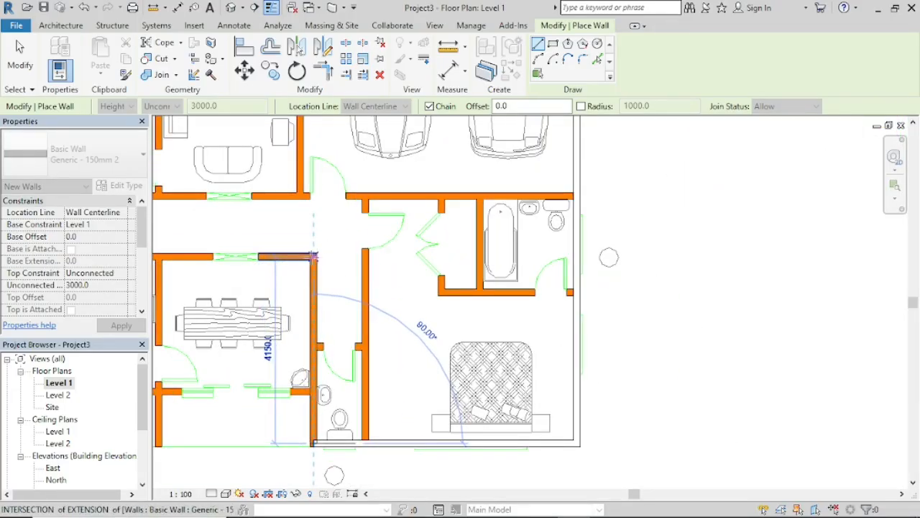
{"action": "middle_click_drag", "start_coordinate": [314, 256], "coordinate": [597, 242]}
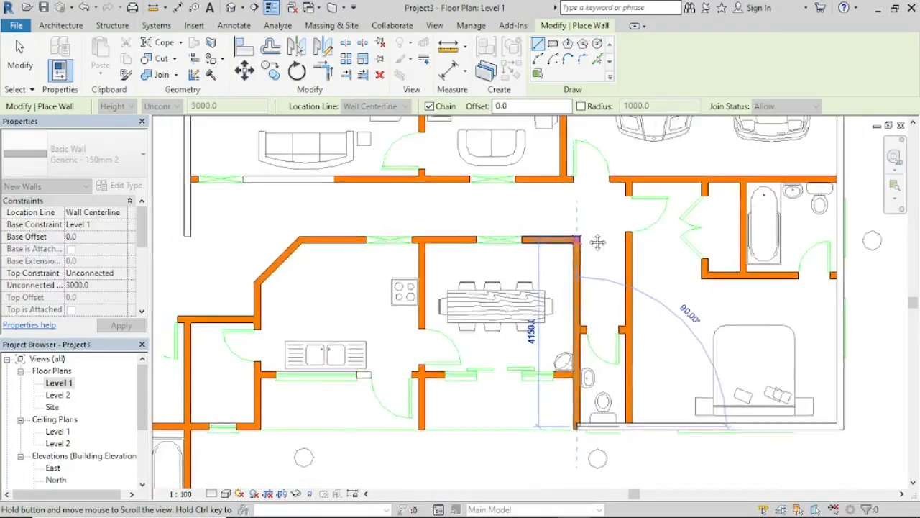
{"action": "scroll", "coordinate": [598, 242], "scroll_direction": "up", "scroll_amount": 4}
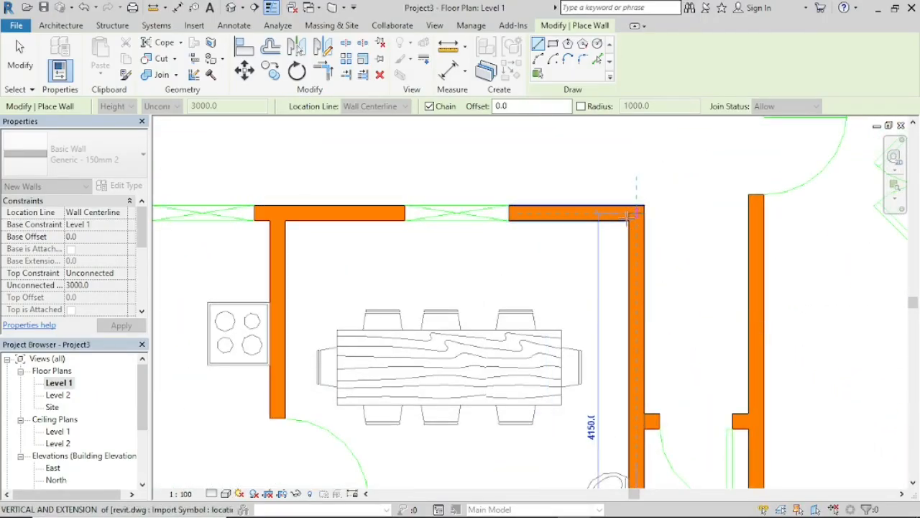
{"action": "scroll", "coordinate": [630, 214], "scroll_direction": "up", "scroll_amount": 3}
{"action": "scroll", "coordinate": [639, 213], "scroll_direction": "up", "scroll_amount": 2}
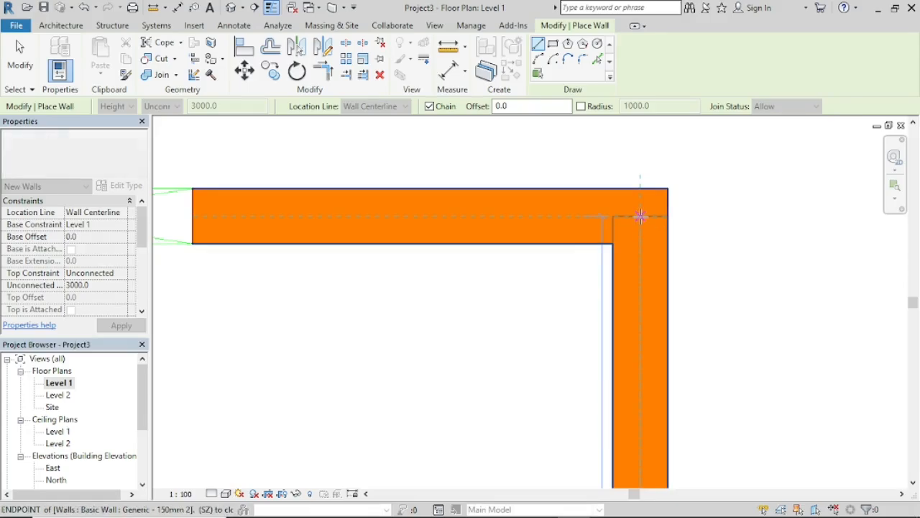
{"action": "left_click", "coordinate": [640, 215]}
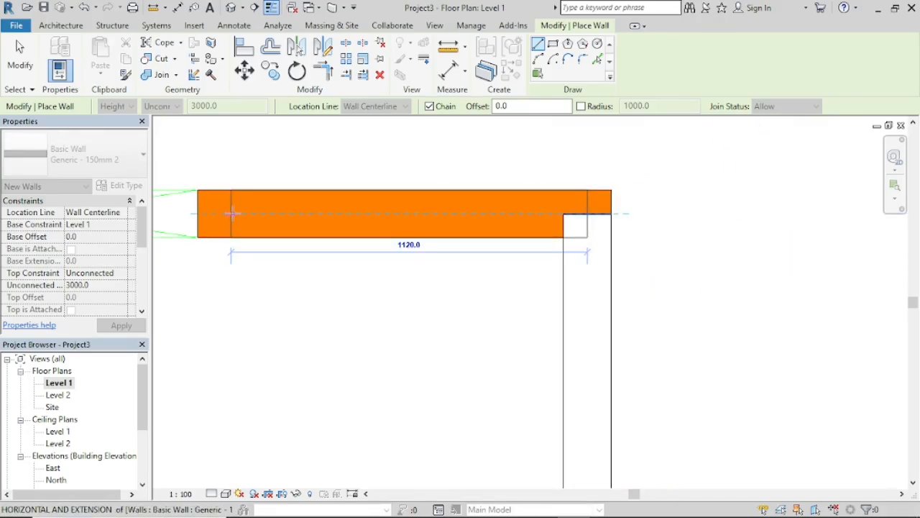
Step: Continue the wall along the corridor side of the dining room and kitchen, and down the kitchen's 1352.1 mm diagonal at 135°
{"action": "scroll", "coordinate": [416, 210], "scroll_direction": "down", "scroll_amount": 3}
{"action": "scroll", "coordinate": [431, 212], "scroll_direction": "down", "scroll_amount": 2}
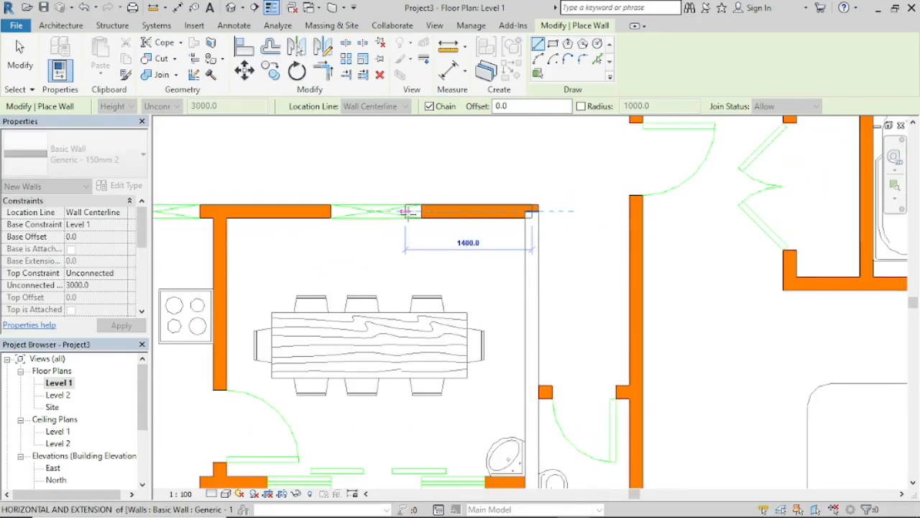
{"action": "scroll", "coordinate": [405, 212], "scroll_direction": "down", "scroll_amount": 1}
{"action": "middle_click_drag", "start_coordinate": [271, 228], "coordinate": [706, 287]}
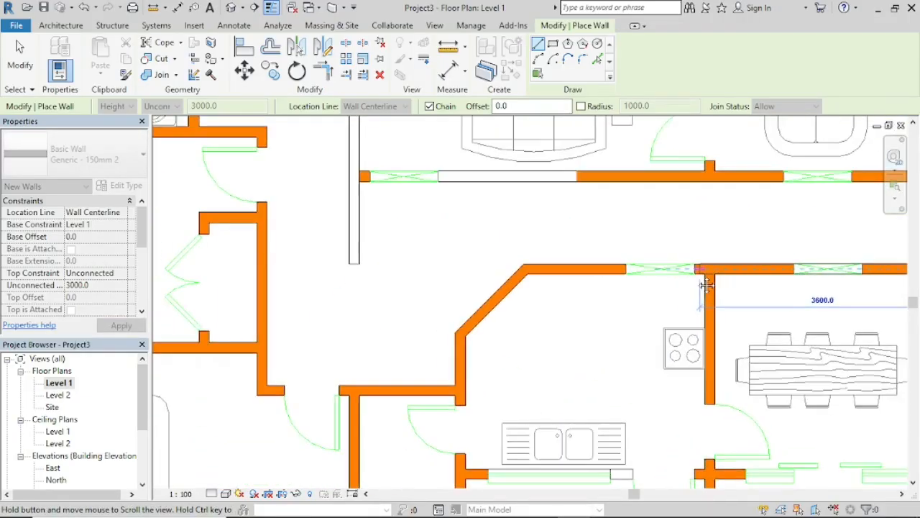
{"action": "scroll", "coordinate": [528, 267], "scroll_direction": "up", "scroll_amount": 3}
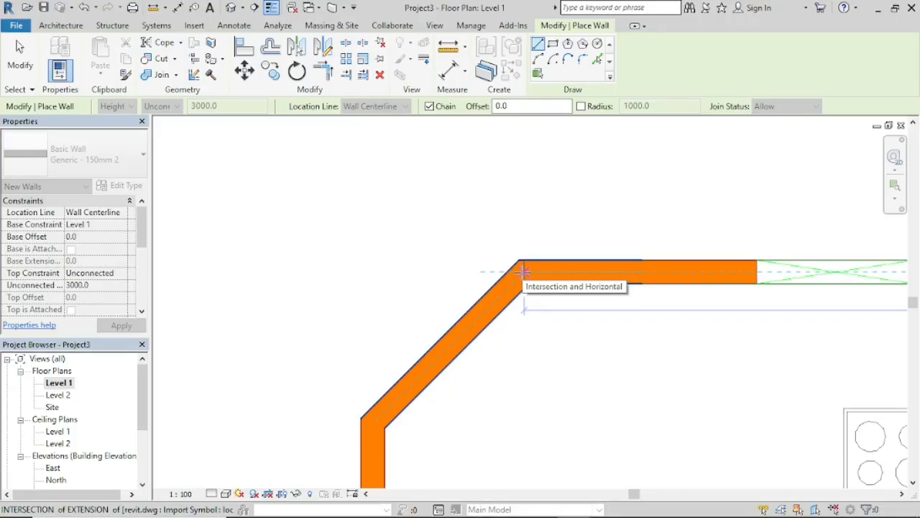
{"action": "left_click", "coordinate": [522, 271]}
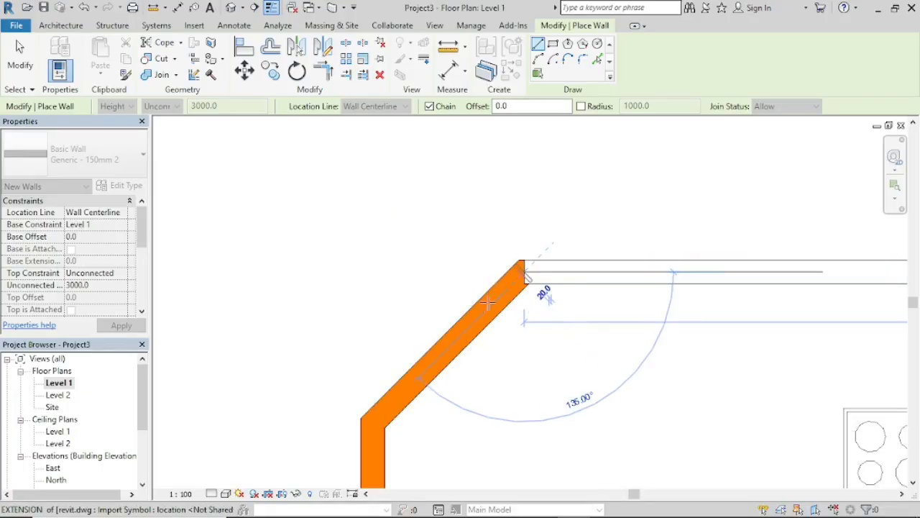
{"action": "left_click", "coordinate": [372, 424]}
Step: Continue the wall 3193.9 mm vertically down the kitchen's left side to the outer corner of the small adjoining room
{"action": "scroll", "coordinate": [378, 478], "scroll_direction": "down", "scroll_amount": 1}
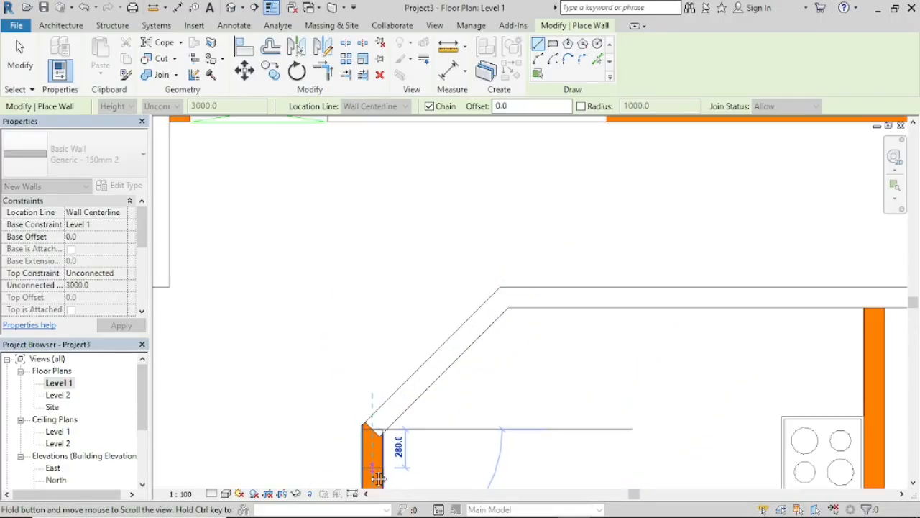
{"action": "scroll", "coordinate": [378, 478], "scroll_direction": "down", "scroll_amount": 5}
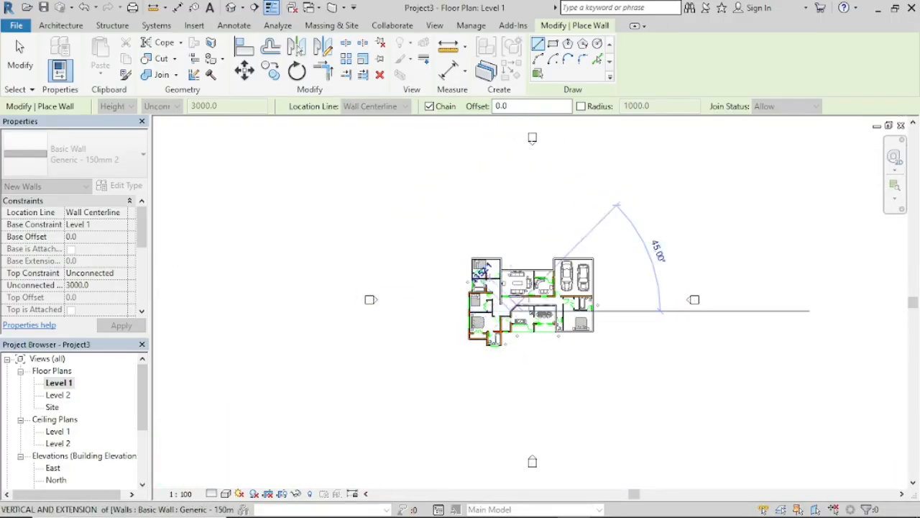
{"action": "scroll", "coordinate": [612, 267], "scroll_direction": "up", "scroll_amount": 5}
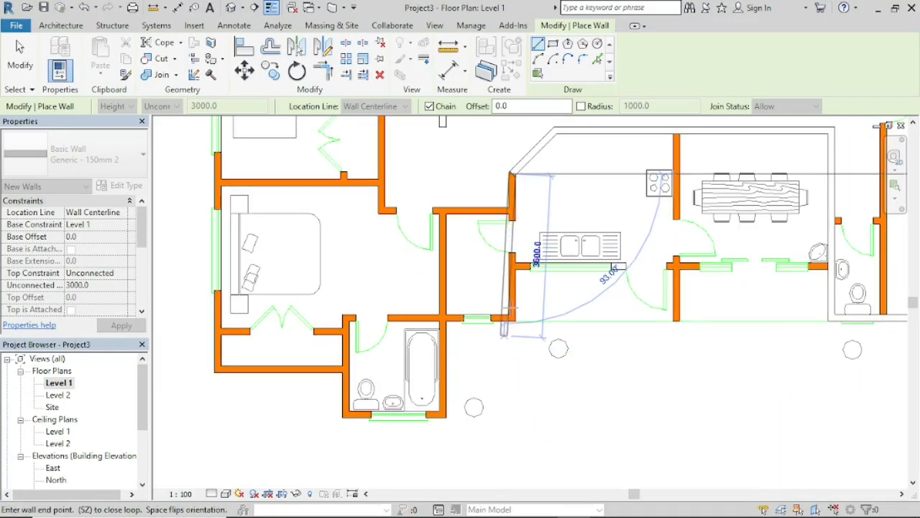
{"action": "scroll", "coordinate": [512, 320], "scroll_direction": "up", "scroll_amount": 3}
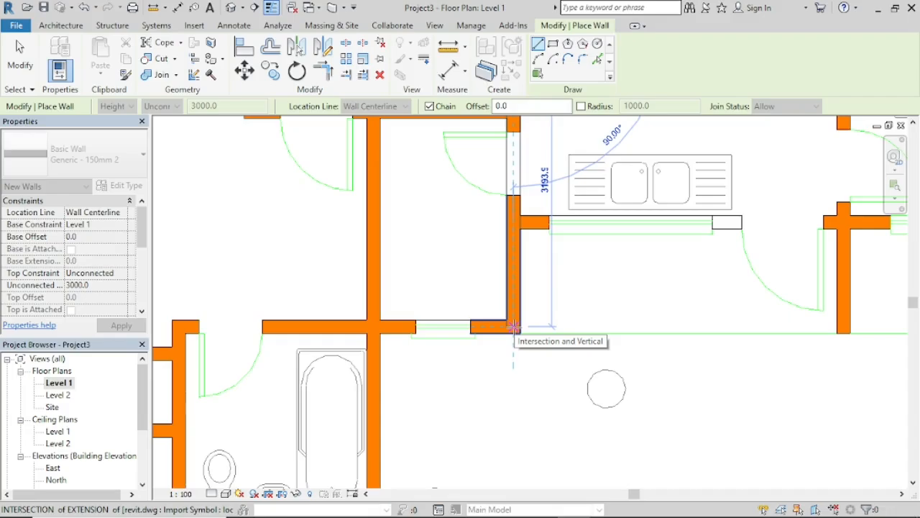
{"action": "scroll", "coordinate": [512, 327], "scroll_direction": "up", "scroll_amount": 2}
{"action": "left_click", "coordinate": [513, 327]}
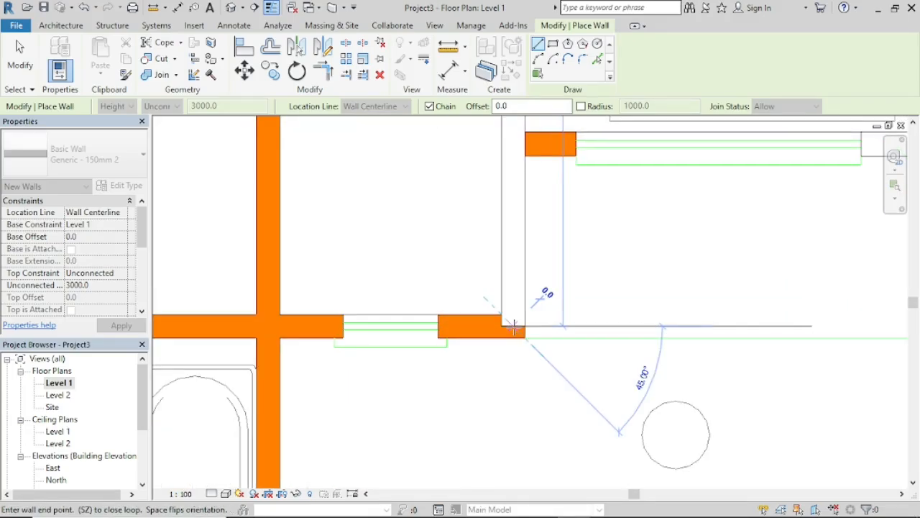
Step: Continue the wall 3700 mm left above the lower bathroom, 1150 mm down beside the closet, and 2850 mm left to the closet's outer corner
{"action": "scroll", "coordinate": [223, 329], "scroll_direction": "down", "scroll_amount": 3}
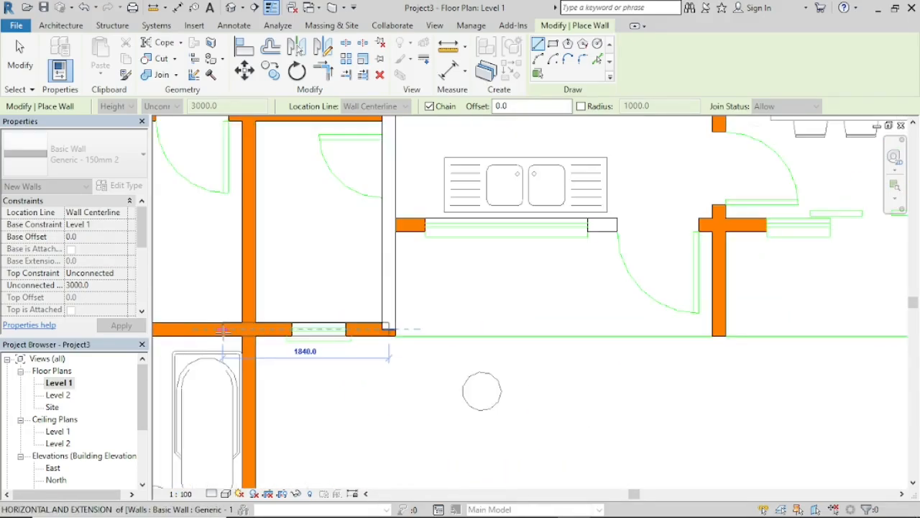
{"action": "middle_click_drag", "start_coordinate": [240, 341], "coordinate": [485, 334]}
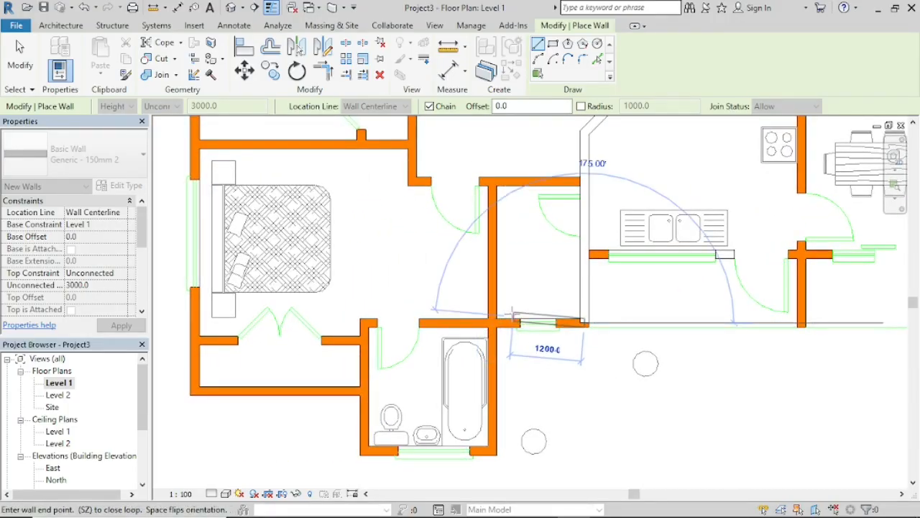
{"action": "left_click", "coordinate": [364, 322]}
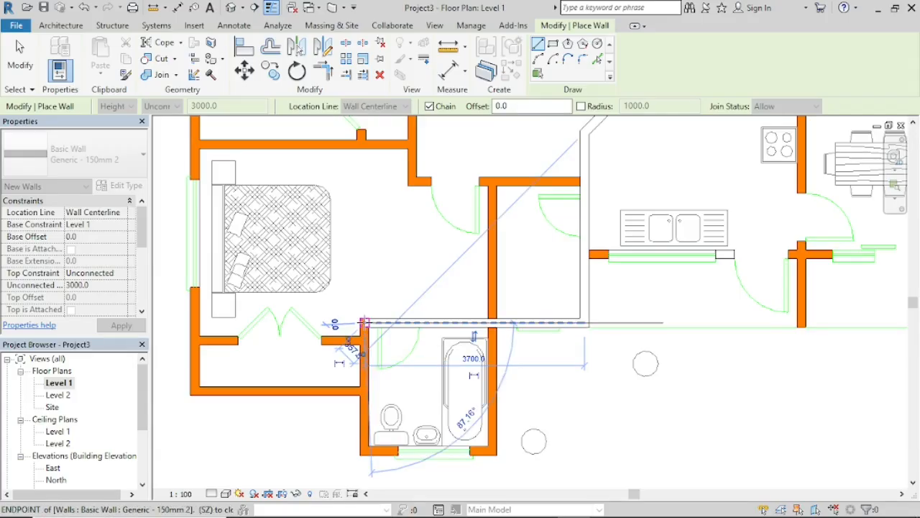
{"action": "left_click", "coordinate": [364, 390]}
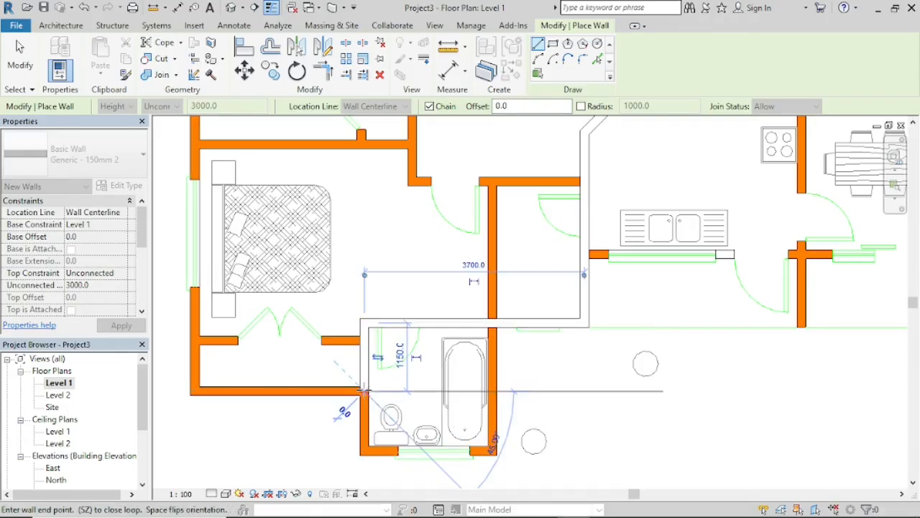
{"action": "left_click", "coordinate": [194, 390]}
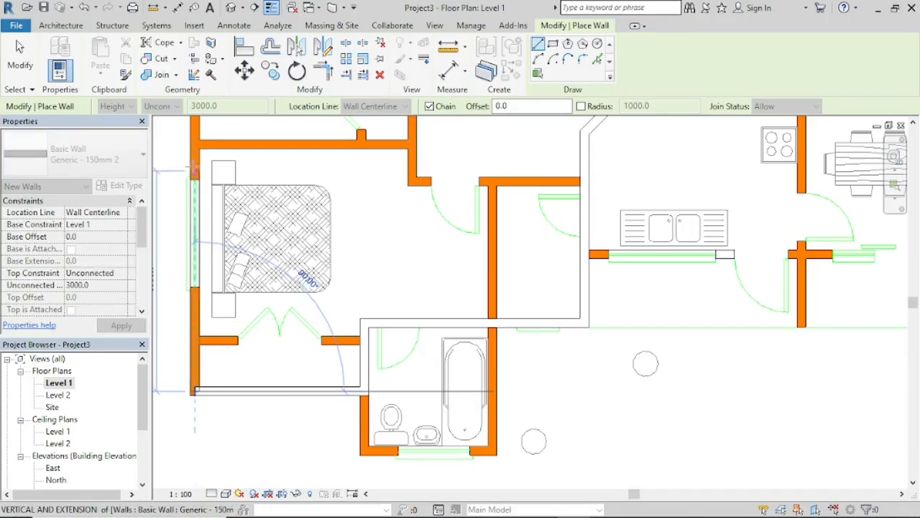
Step: Continue the wall 7375 mm up the two bedrooms' exterior side, step right to the upper bathroom, and close it 2150 mm up to the existing wall
{"action": "middle_click_drag", "start_coordinate": [195, 143], "coordinate": [230, 343]}
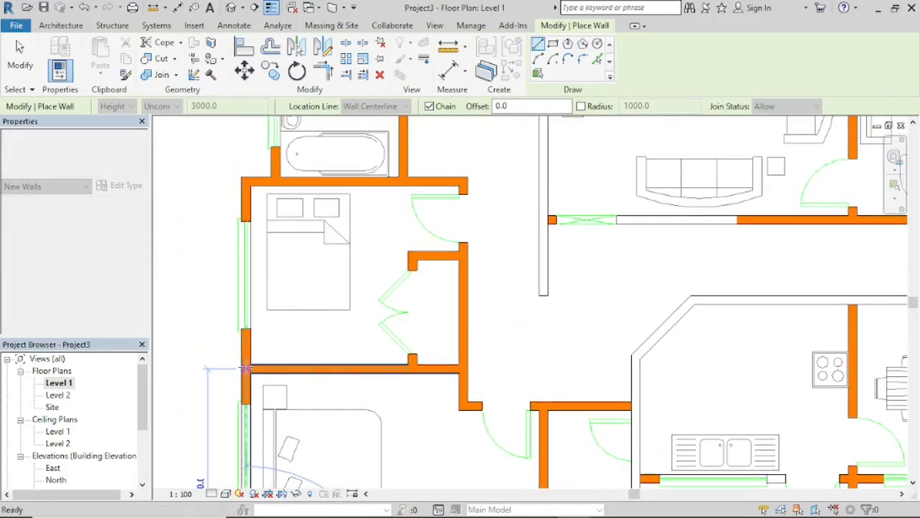
{"action": "left_click", "coordinate": [244, 180]}
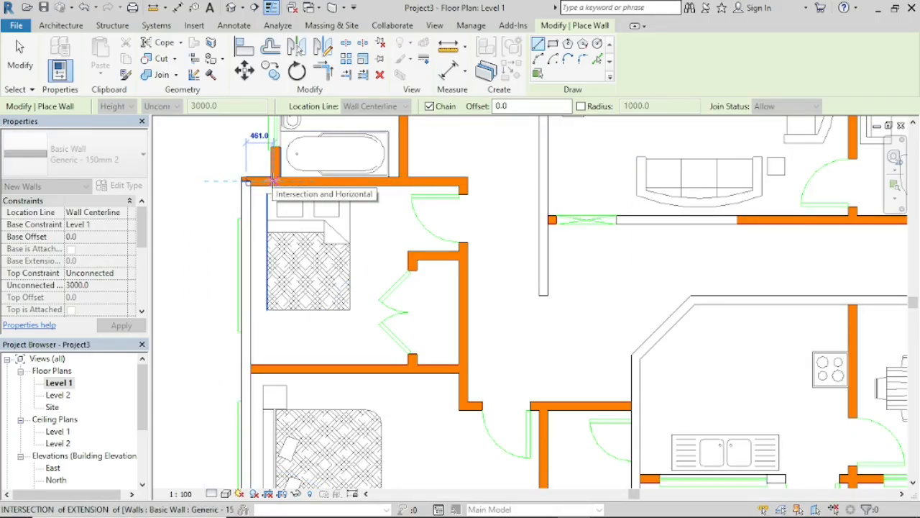
{"action": "left_click", "coordinate": [274, 180]}
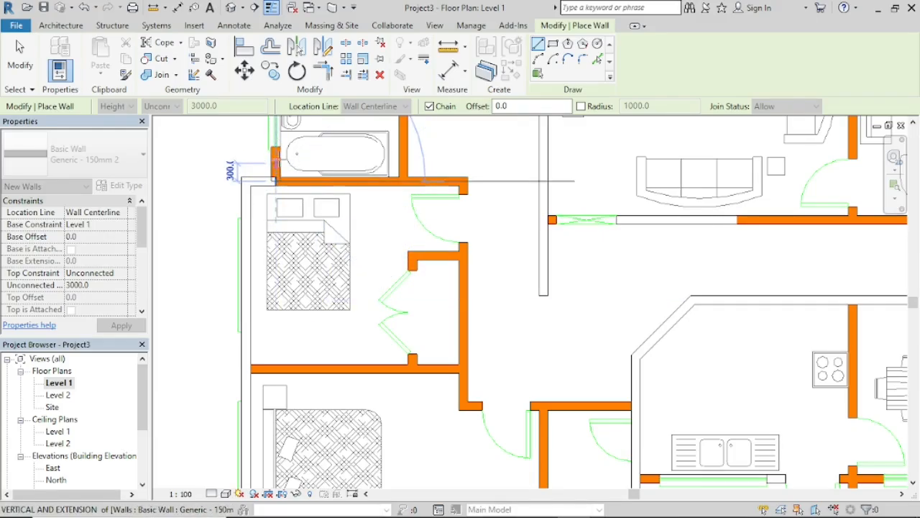
{"action": "middle_click_drag", "start_coordinate": [275, 156], "coordinate": [245, 381]}
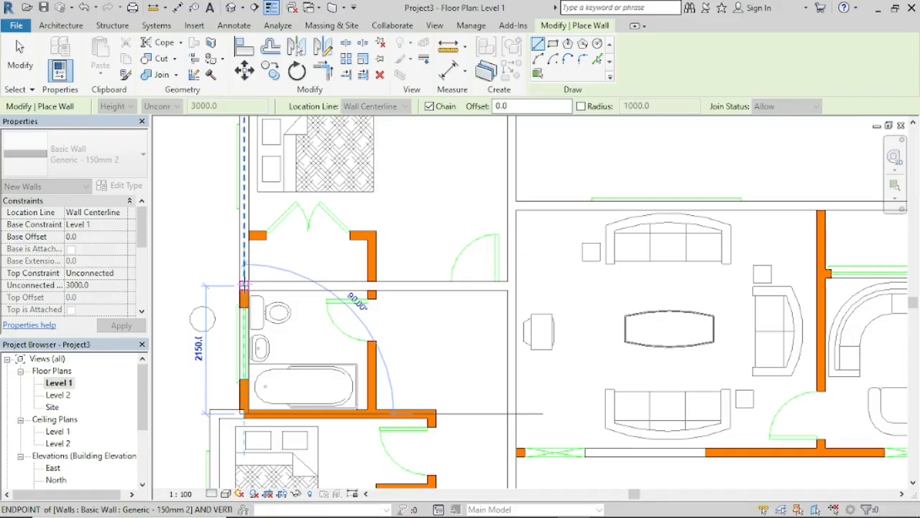
{"action": "left_click", "coordinate": [244, 286]}
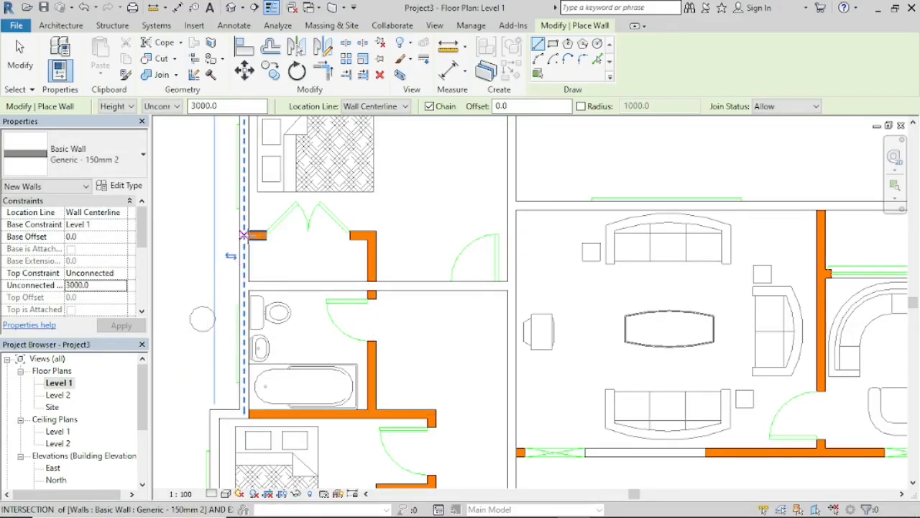
Step: Draw a wall 2075 mm across the upper bedroom's closet front, from the exterior wall's inner face to the closet's far corner
{"action": "scroll", "coordinate": [245, 235], "scroll_direction": "up", "scroll_amount": 3}
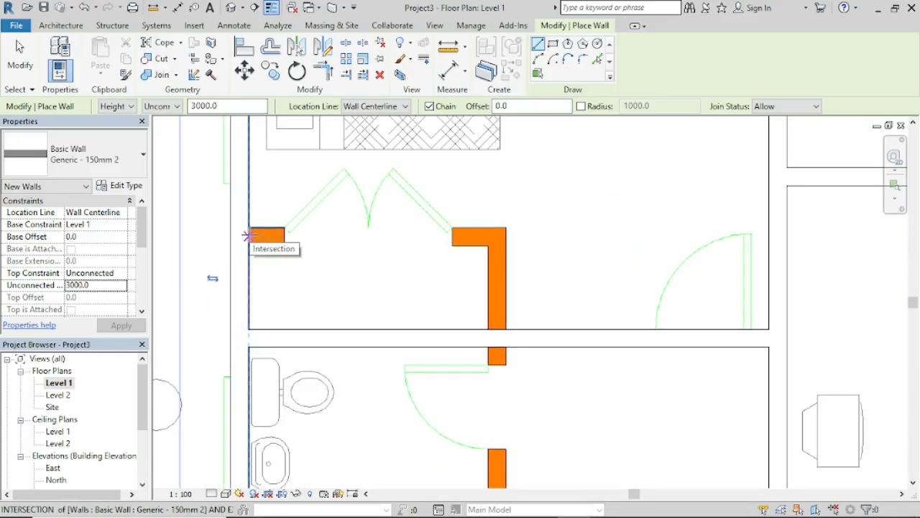
{"action": "left_click", "coordinate": [248, 235]}
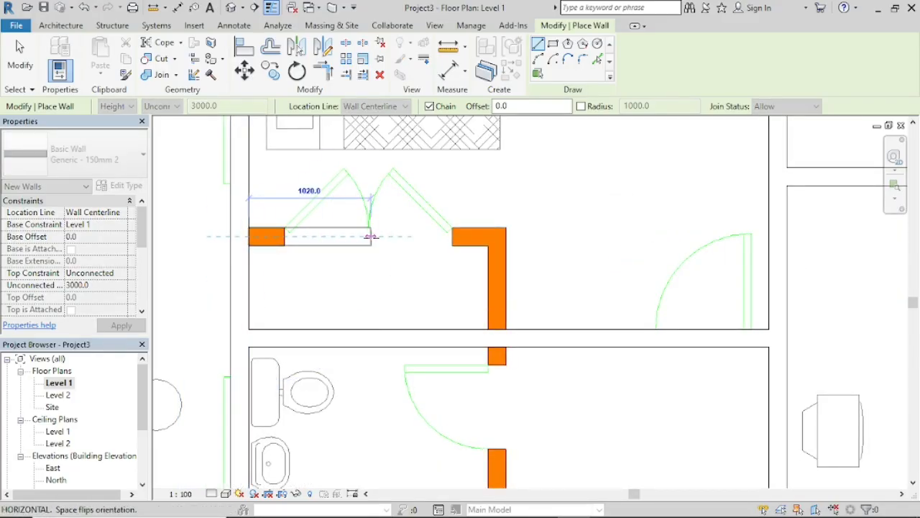
{"action": "left_click", "coordinate": [496, 237]}
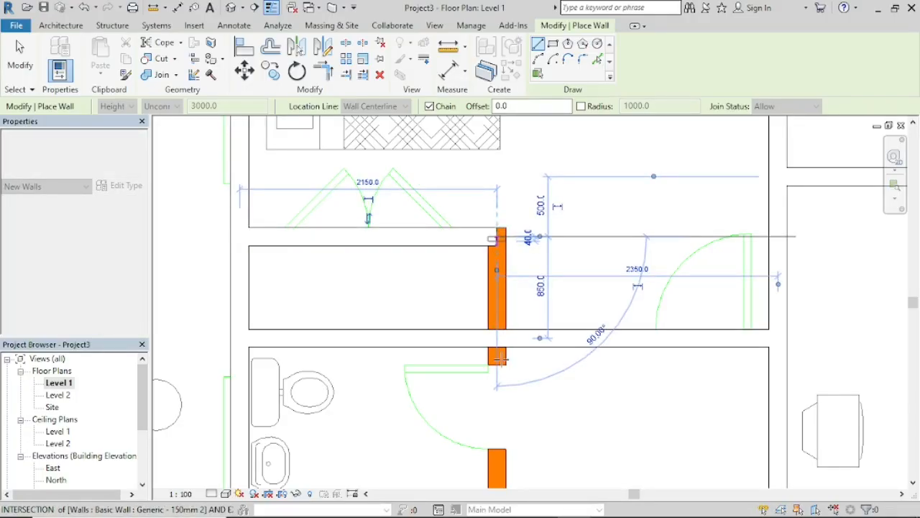
Step: Continue the wall 3000 mm down past the closet and upper bathroom, and 1000 mm right to the corner above the middle bedroom's door
{"action": "scroll", "coordinate": [489, 434], "scroll_direction": "down", "scroll_amount": 3}
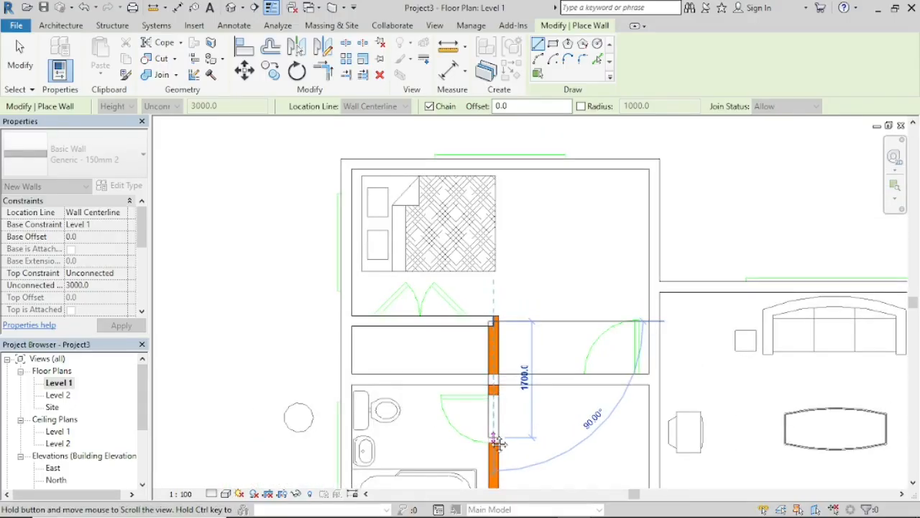
{"action": "middle_click_drag", "start_coordinate": [490, 431], "coordinate": [490, 261]}
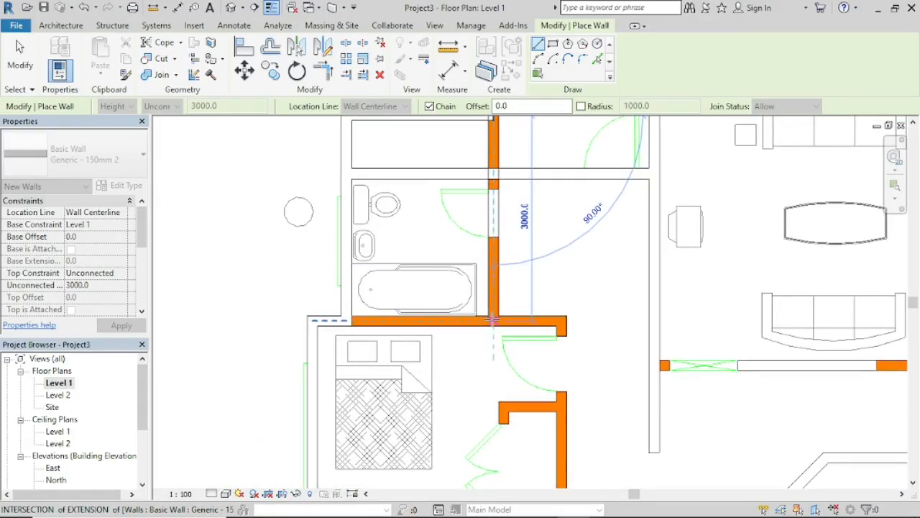
{"action": "scroll", "coordinate": [502, 332], "scroll_direction": "up", "scroll_amount": 5}
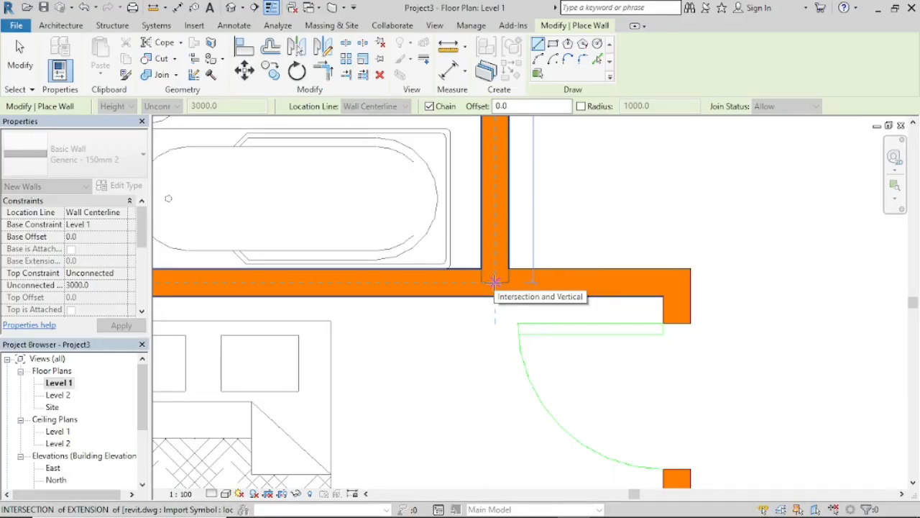
{"action": "left_click", "coordinate": [494, 282]}
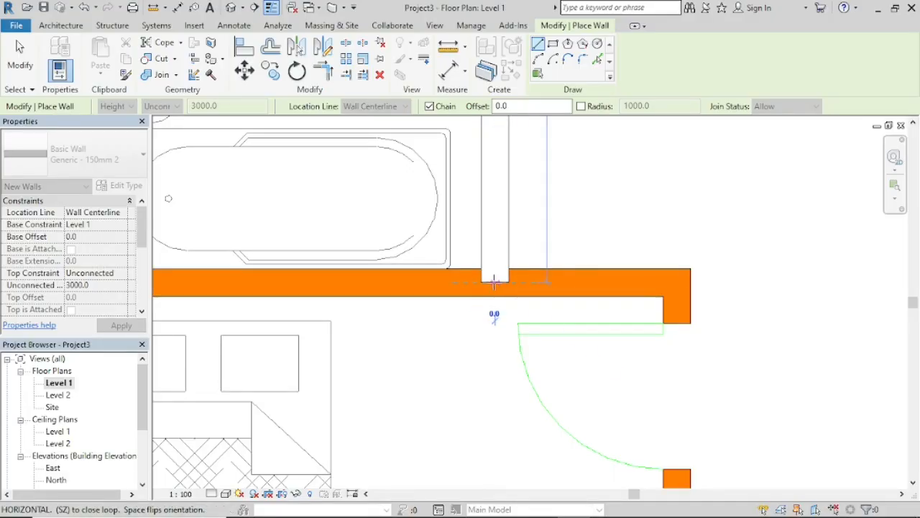
{"action": "left_click", "coordinate": [677, 281]}
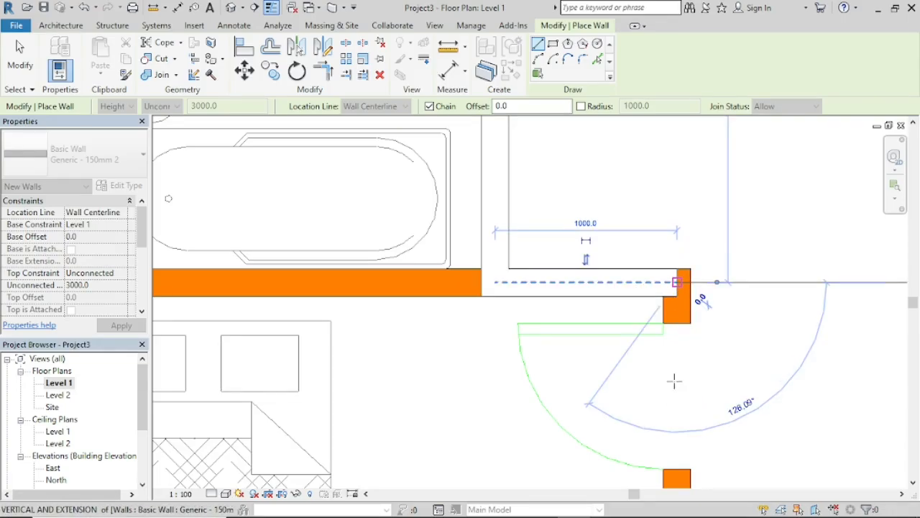
Step: Continue the wall 3775 mm down the middle bedroom's corridor side to the corner beside the large bedroom's door
{"action": "scroll", "coordinate": [677, 460], "scroll_direction": "down", "scroll_amount": 2}
{"action": "middle_click_drag", "start_coordinate": [680, 446], "coordinate": [649, 151]}
{"action": "scroll", "coordinate": [640, 321], "scroll_direction": "down", "scroll_amount": 5}
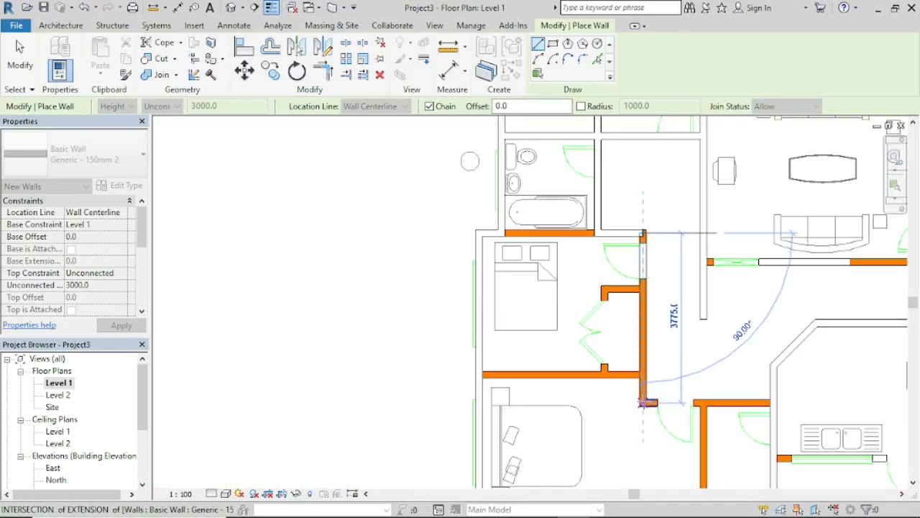
{"action": "middle_click_drag", "start_coordinate": [642, 405], "coordinate": [637, 338]}
{"action": "scroll", "coordinate": [631, 317], "scroll_direction": "up", "scroll_amount": 4}
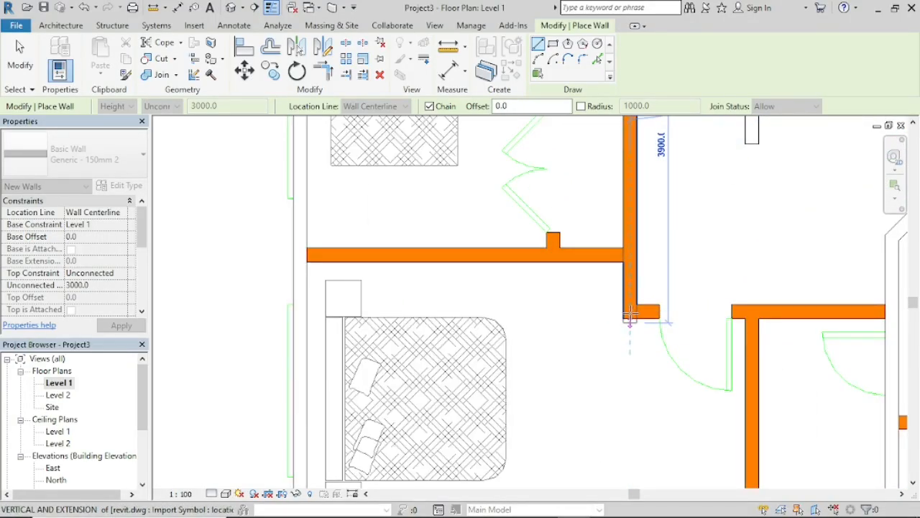
{"action": "left_click", "coordinate": [629, 311]}
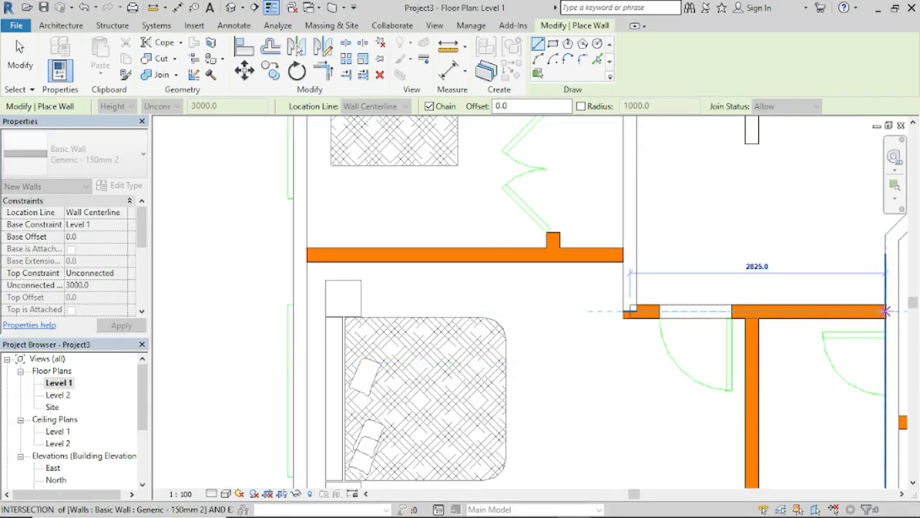
Step: Try to run the wall right to the kitchen-side wall and back to the large bedroom's partition, and undo both segments
{"action": "left_click", "coordinate": [886, 311]}
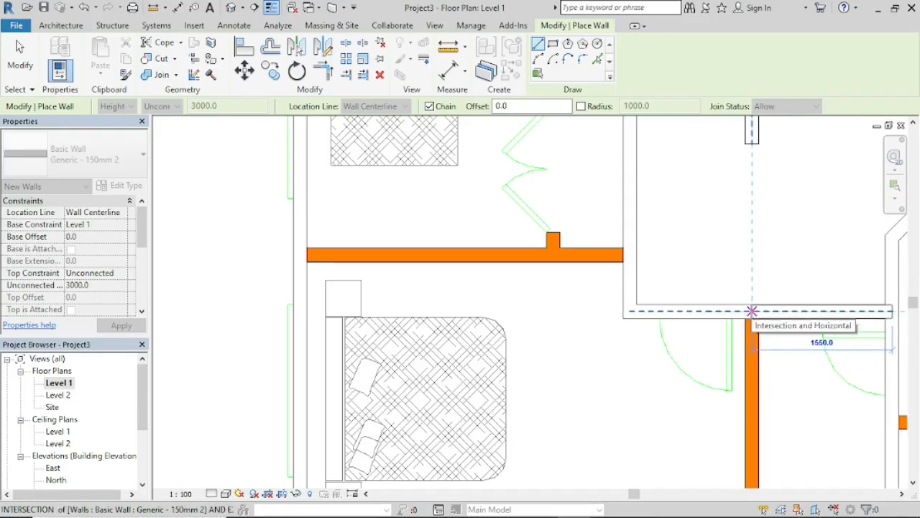
{"action": "left_click", "coordinate": [752, 311]}
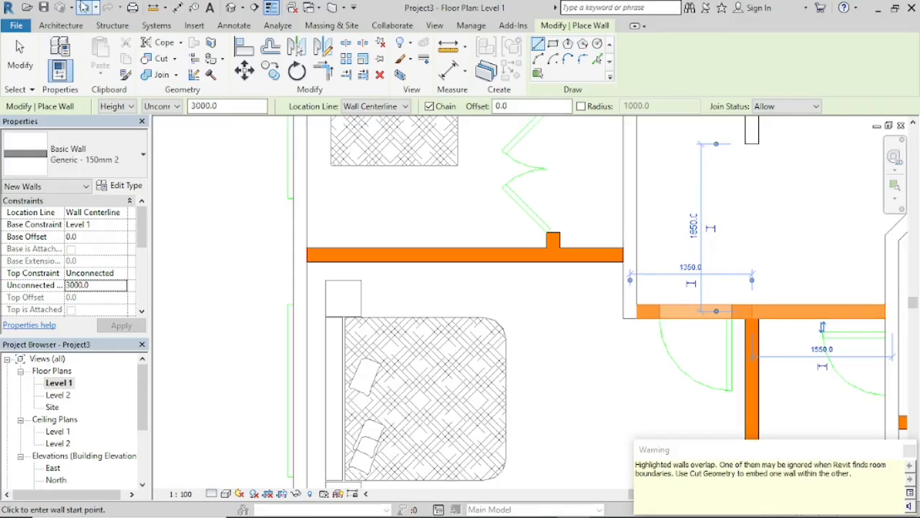
{"action": "left_click", "coordinate": [84, 7]}
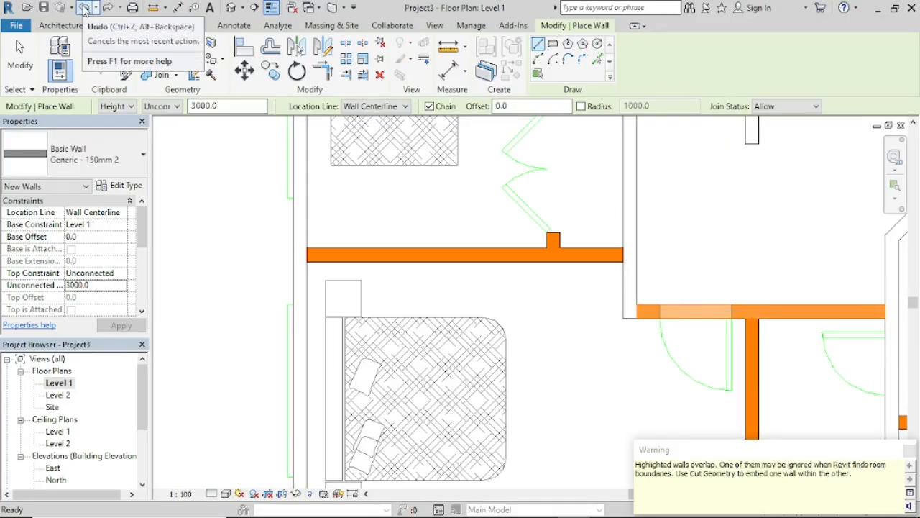
{"action": "left_click", "coordinate": [84, 7]}
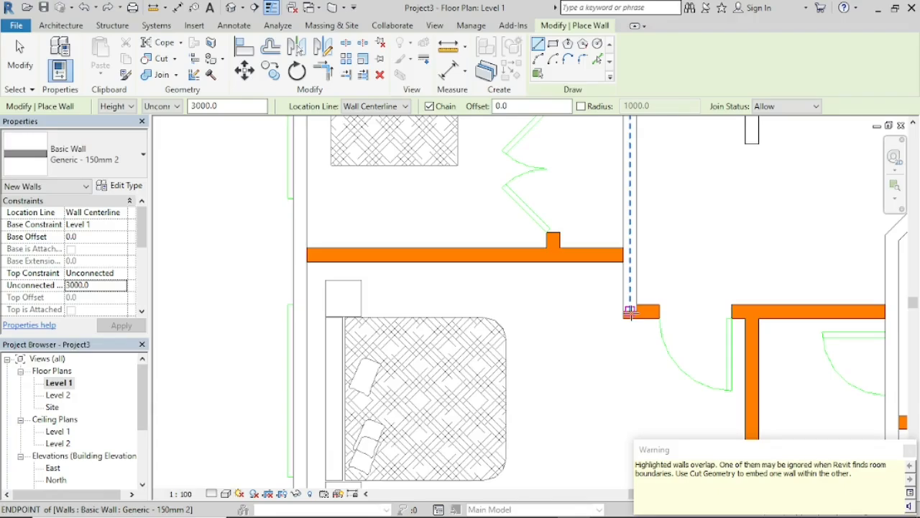
Step: Draw a 2900 mm wall from the large bedroom's door-side corner across the corridor to the kitchen-side wall's centerline, ending the wall chain there
{"action": "scroll", "coordinate": [629, 311], "scroll_direction": "up", "scroll_amount": 3}
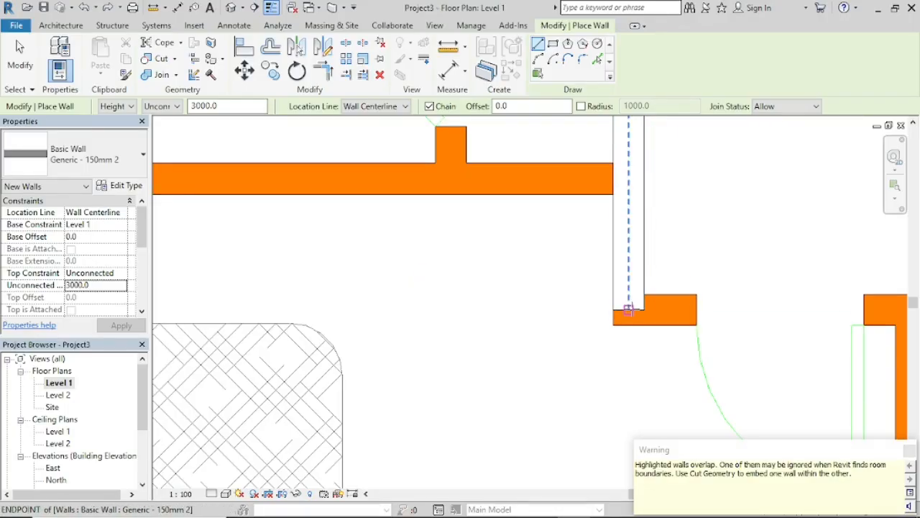
{"action": "left_click", "coordinate": [629, 310]}
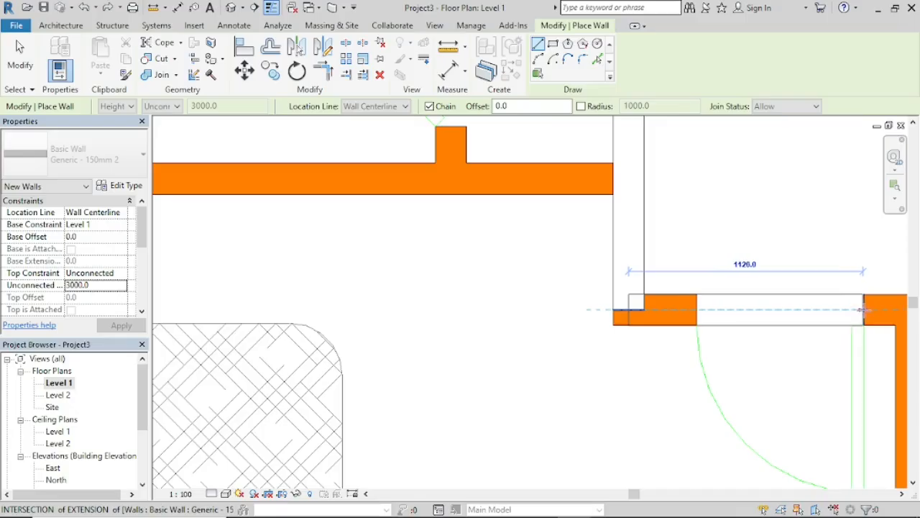
{"action": "scroll", "coordinate": [861, 309], "scroll_direction": "down", "scroll_amount": 2}
{"action": "middle_click_drag", "start_coordinate": [860, 309], "coordinate": [457, 321]}
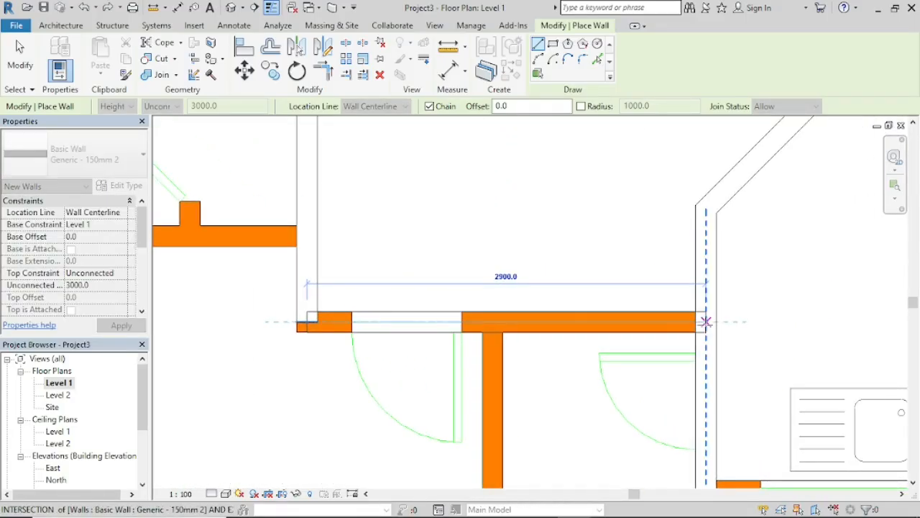
{"action": "left_click", "coordinate": [695, 321]}
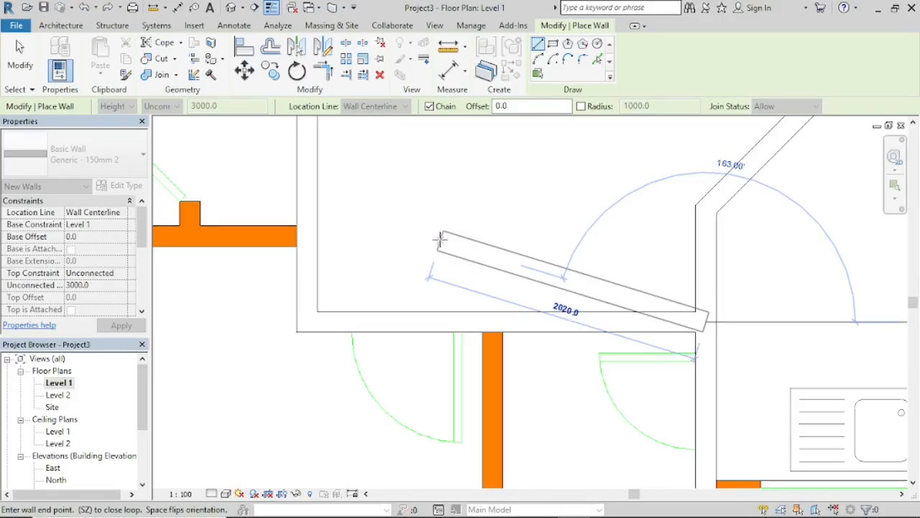
{"action": "key", "text": "Escape"}
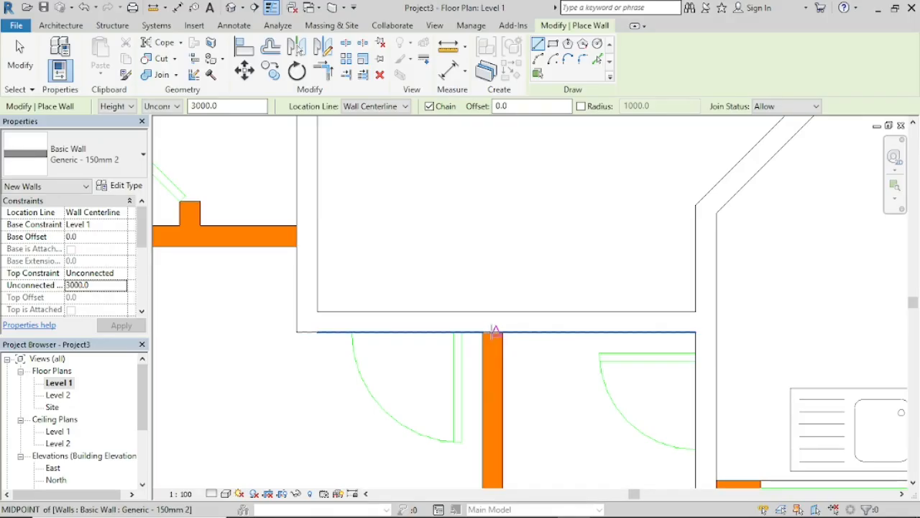
Step: Draw the partition between the large bedroom and small toilet 2225 mm down to the lower wall's face, and extend it 75 mm to that wall's centerline
{"action": "scroll", "coordinate": [495, 331], "scroll_direction": "up", "scroll_amount": 3}
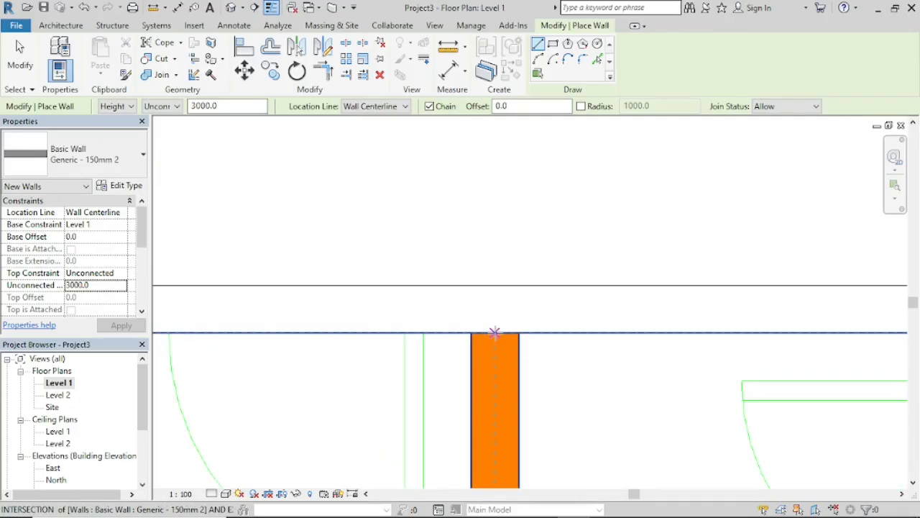
{"action": "left_click", "coordinate": [495, 332]}
{"action": "scroll", "coordinate": [493, 467], "scroll_direction": "down", "scroll_amount": 2}
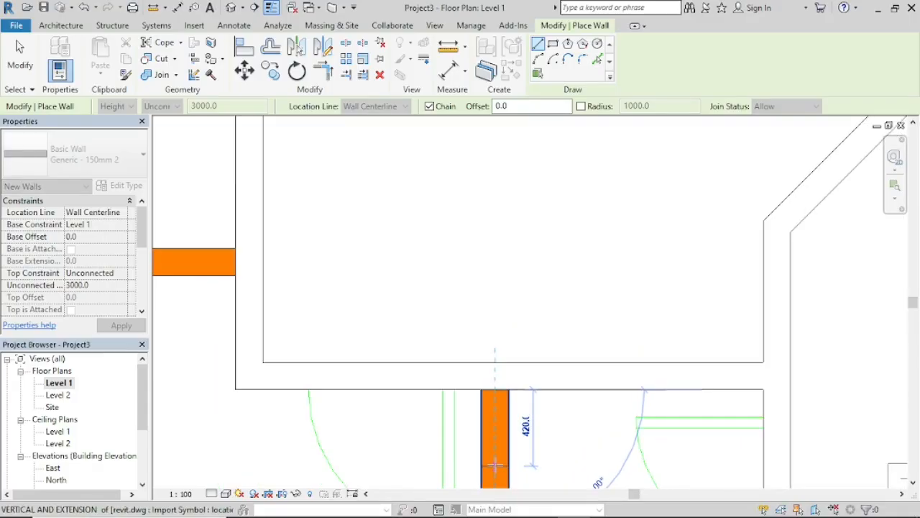
{"action": "middle_click_drag", "start_coordinate": [494, 466], "coordinate": [502, 185]}
{"action": "scroll", "coordinate": [501, 338], "scroll_direction": "down", "scroll_amount": 2}
{"action": "middle_click_drag", "start_coordinate": [497, 377], "coordinate": [505, 233]}
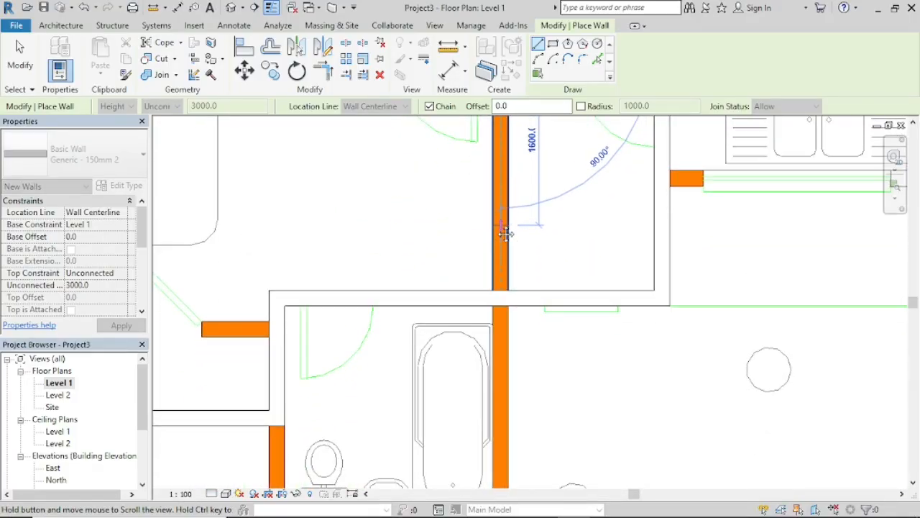
{"action": "left_click", "coordinate": [500, 290]}
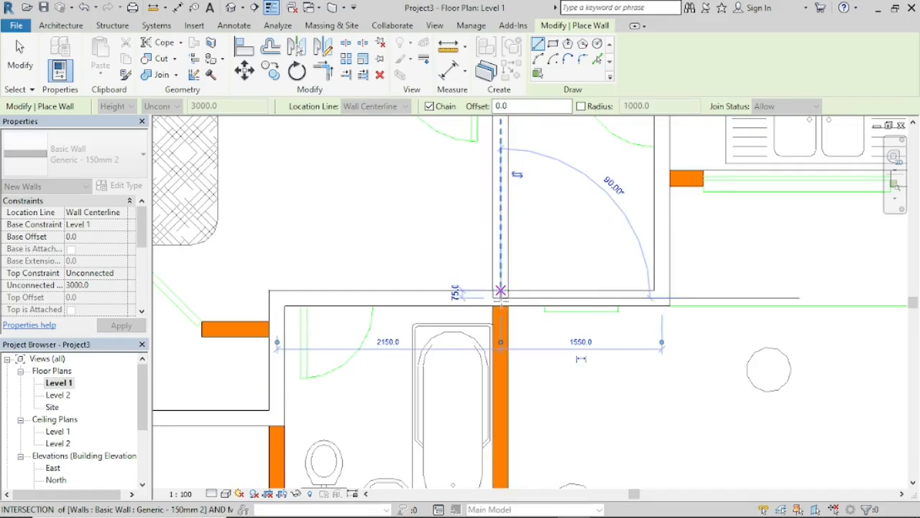
{"action": "left_click", "coordinate": [501, 305]}
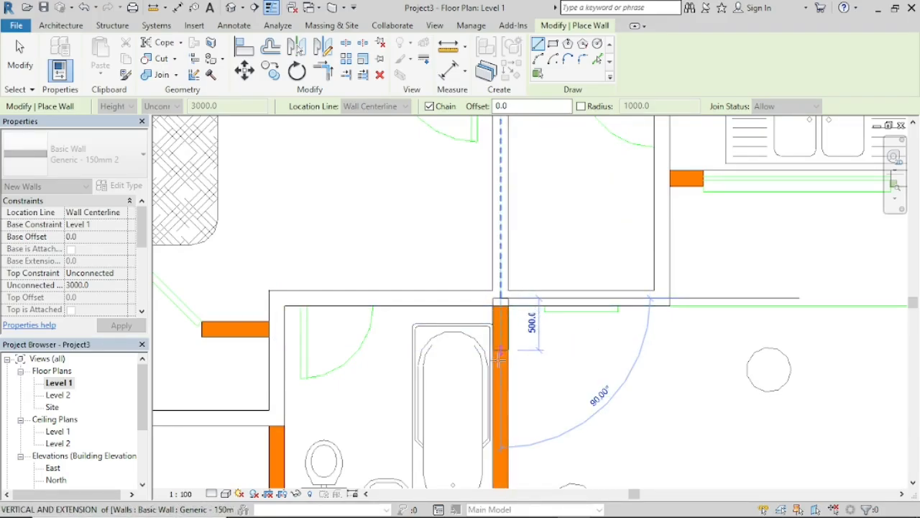
Step: Continue the wall from the partition's lower end down the lower bathroom's bathtub side to its bottom corner, on the wall centerlines
{"action": "middle_click_drag", "start_coordinate": [502, 434], "coordinate": [519, 216]}
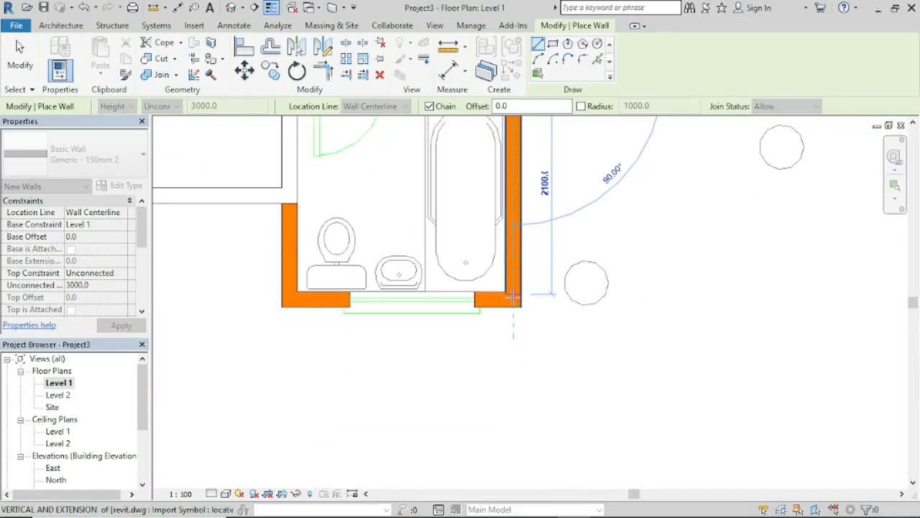
{"action": "scroll", "coordinate": [514, 295], "scroll_direction": "up", "scroll_amount": 3}
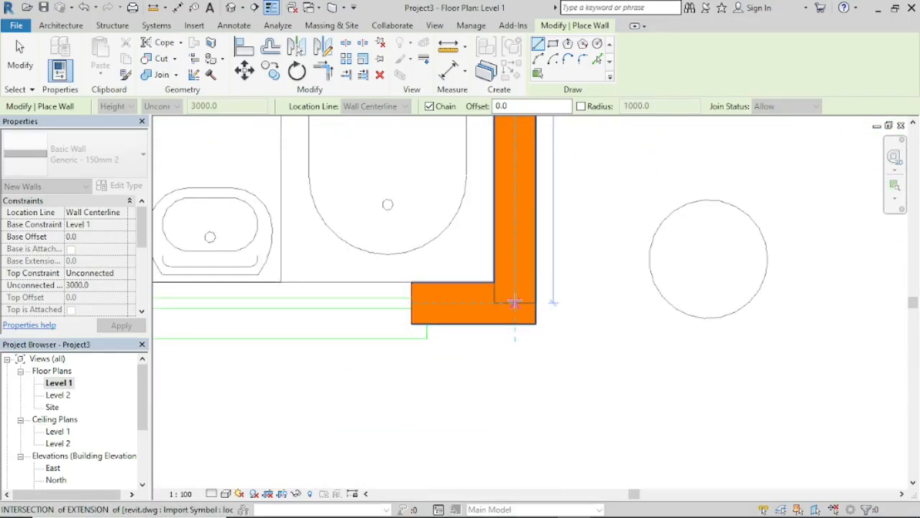
{"action": "left_click", "coordinate": [514, 302]}
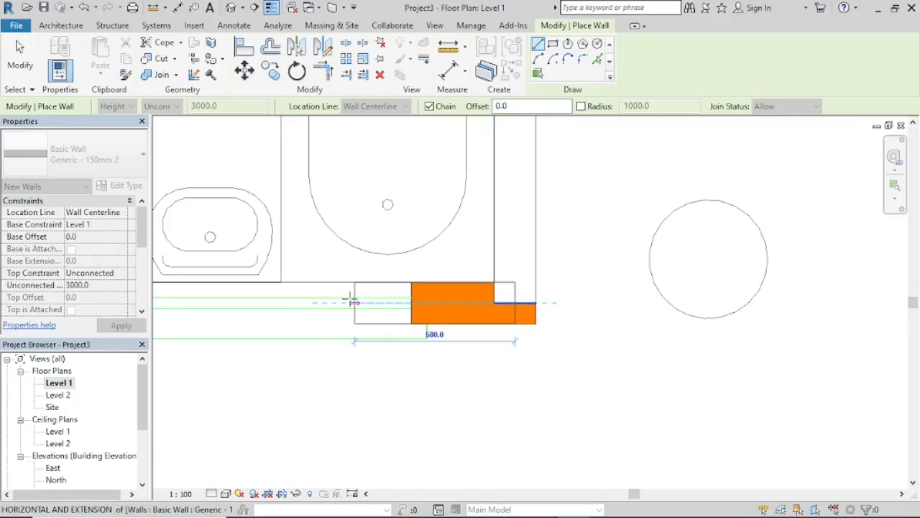
Step: Draw the lower bathroom's bottom wall 2150 mm left and its side wall 925 mm up to the existing wall, ending the wall chain
{"action": "scroll", "coordinate": [295, 302], "scroll_direction": "down", "scroll_amount": 5}
{"action": "middle_click_drag", "start_coordinate": [295, 302], "coordinate": [502, 319]}
{"action": "scroll", "coordinate": [395, 314], "scroll_direction": "up", "scroll_amount": 3}
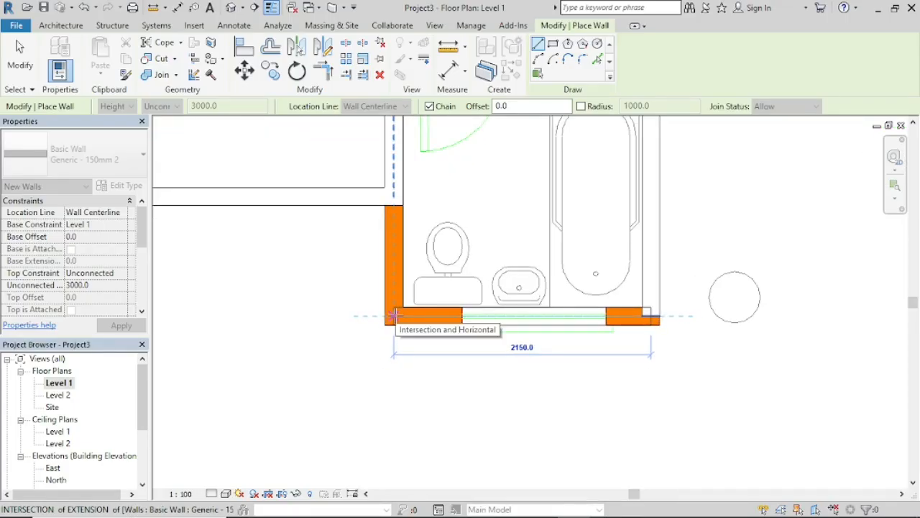
{"action": "left_click", "coordinate": [394, 315]}
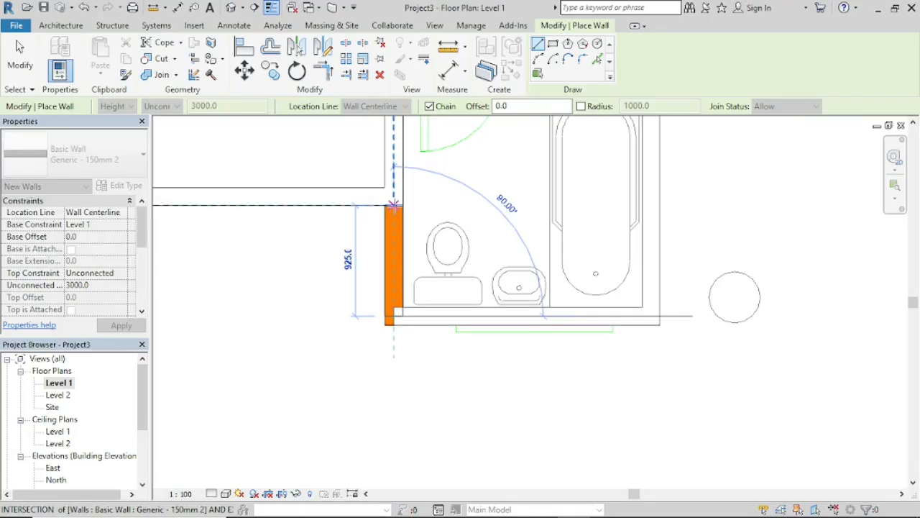
{"action": "left_click", "coordinate": [395, 207]}
{"action": "key", "text": "Escape"}
Step: Draw the large bedroom's wardrobe wall along its double door, from the exterior wall's inner face to the bathroom-side wall, ending the chain
{"action": "scroll", "coordinate": [398, 187], "scroll_direction": "down", "scroll_amount": 3}
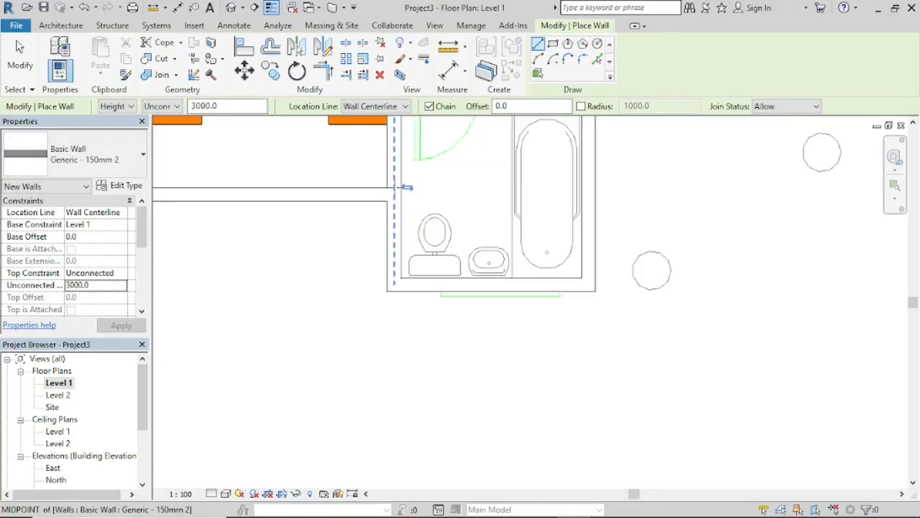
{"action": "scroll", "coordinate": [395, 187], "scroll_direction": "down", "scroll_amount": 1}
{"action": "middle_click_drag", "start_coordinate": [395, 188], "coordinate": [425, 364]}
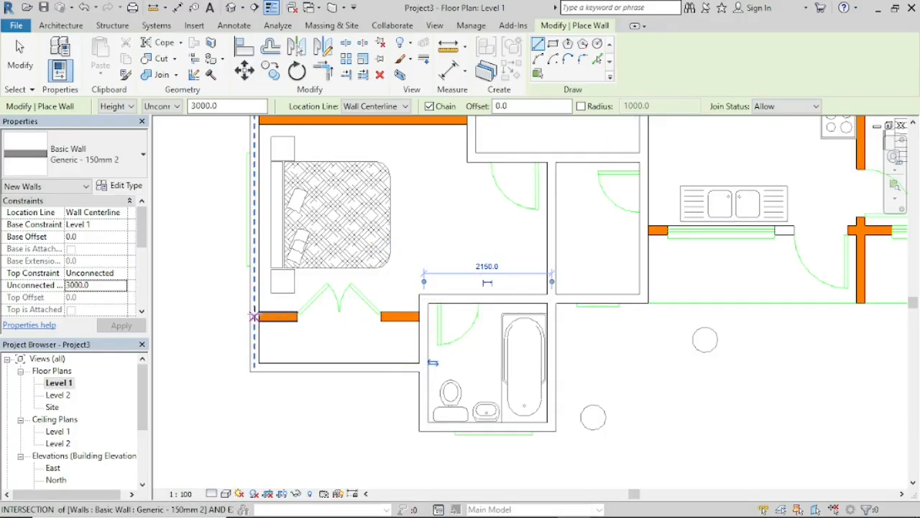
{"action": "scroll", "coordinate": [255, 316], "scroll_direction": "up", "scroll_amount": 5}
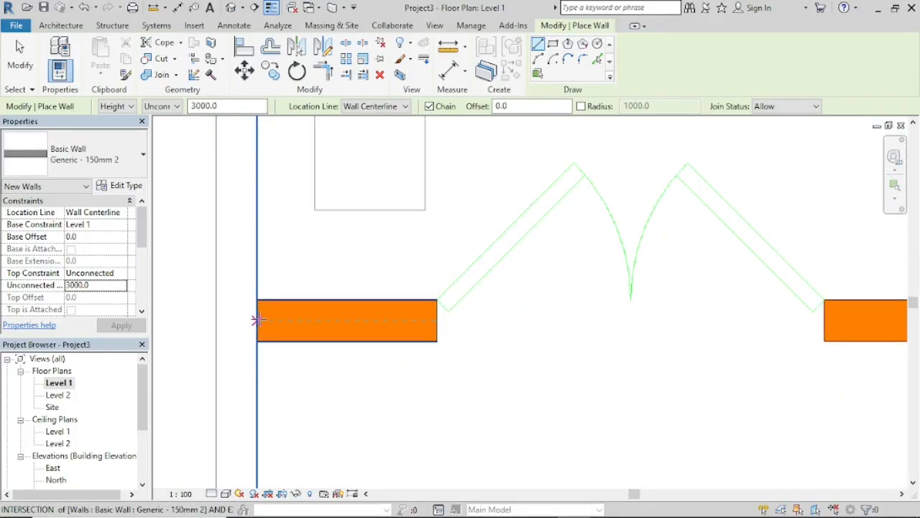
{"action": "left_click", "coordinate": [256, 322]}
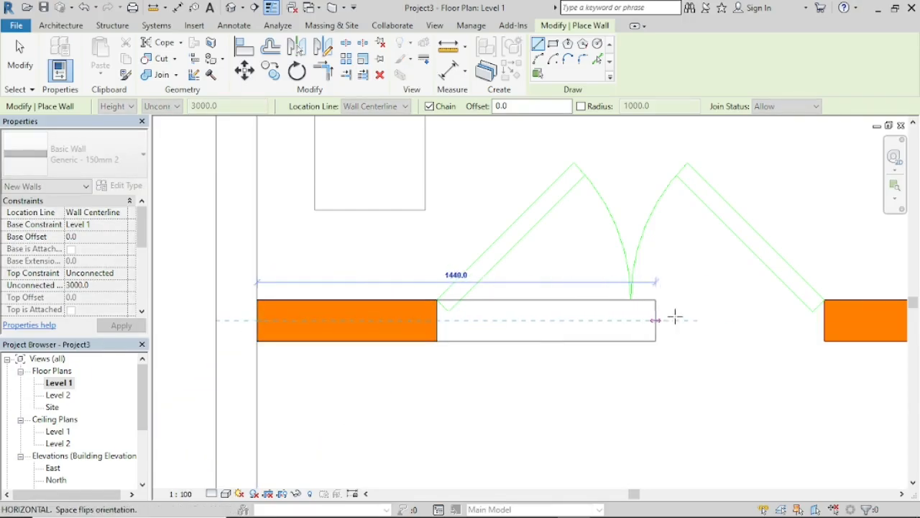
{"action": "scroll", "coordinate": [817, 321], "scroll_direction": "down", "scroll_amount": 3}
{"action": "middle_click_drag", "start_coordinate": [819, 321], "coordinate": [581, 330]}
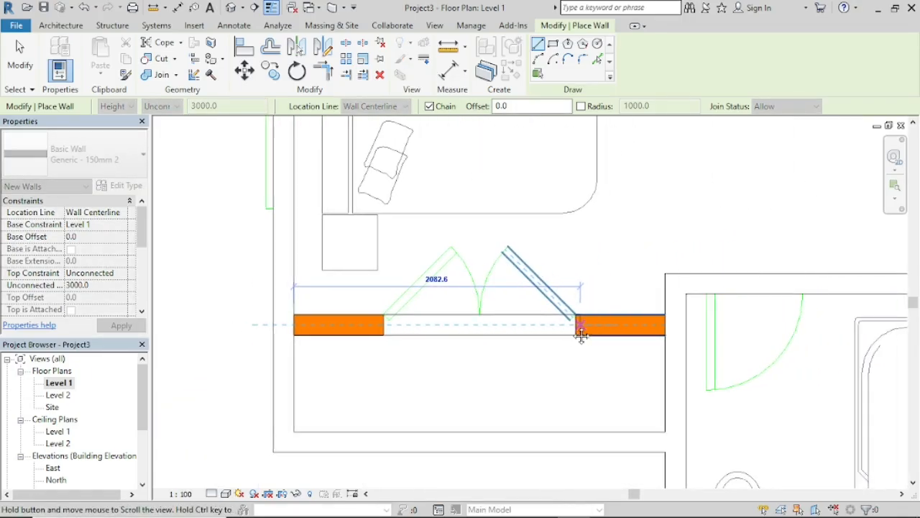
{"action": "left_click", "coordinate": [665, 324]}
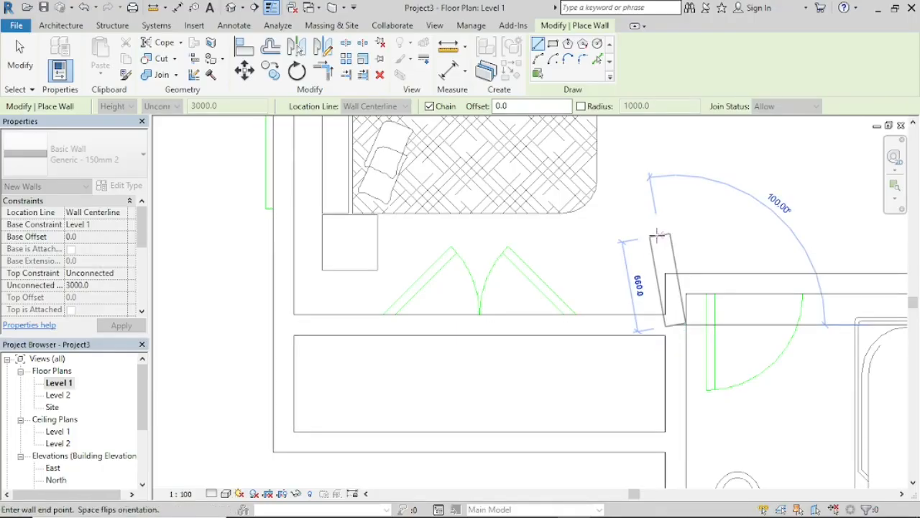
{"action": "key", "text": "Escape"}
Step: Draw the wall between the upper bathroom and middle bedroom from the corridor-side wall left to the exterior wall, ending the chain
{"action": "scroll", "coordinate": [655, 235], "scroll_direction": "down", "scroll_amount": 5}
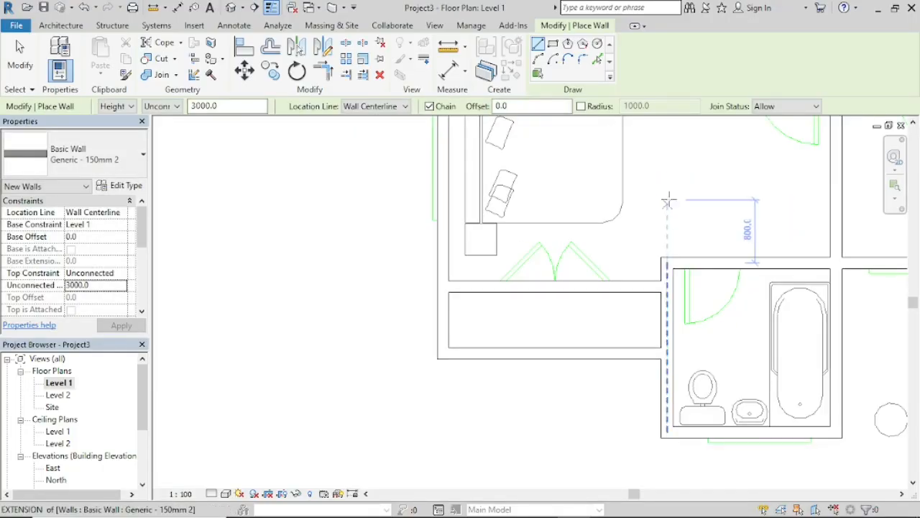
{"action": "mouse_move", "coordinate": [680, 209]}
{"action": "middle_mouse_down"}
{"action": "mouse_move", "coordinate": [530, 343]}
{"action": "mouse_move", "coordinate": [526, 359]}
{"action": "middle_mouse_up"}
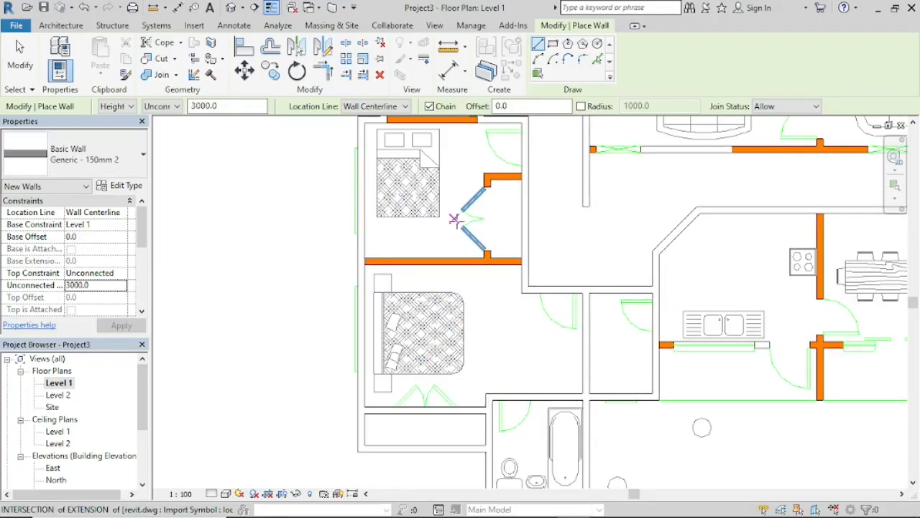
{"action": "scroll", "coordinate": [444, 252], "scroll_direction": "up", "scroll_amount": 3}
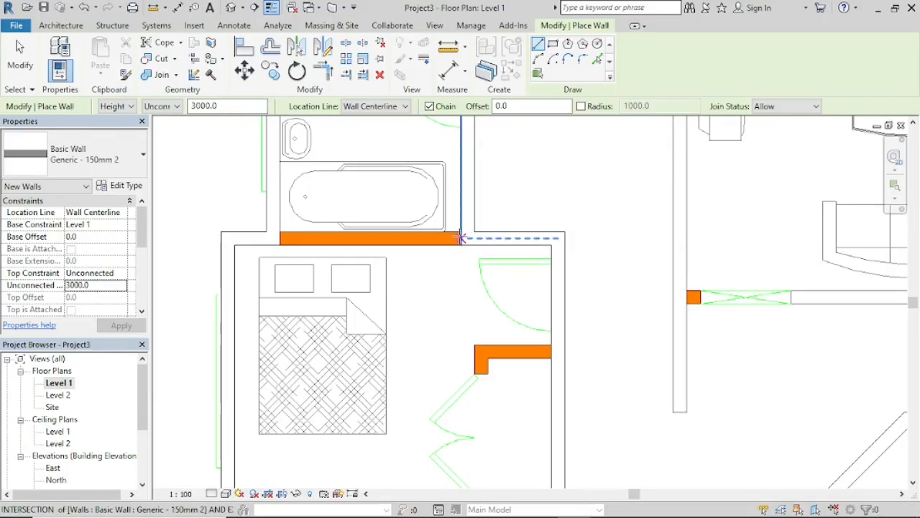
{"action": "left_click", "coordinate": [460, 237]}
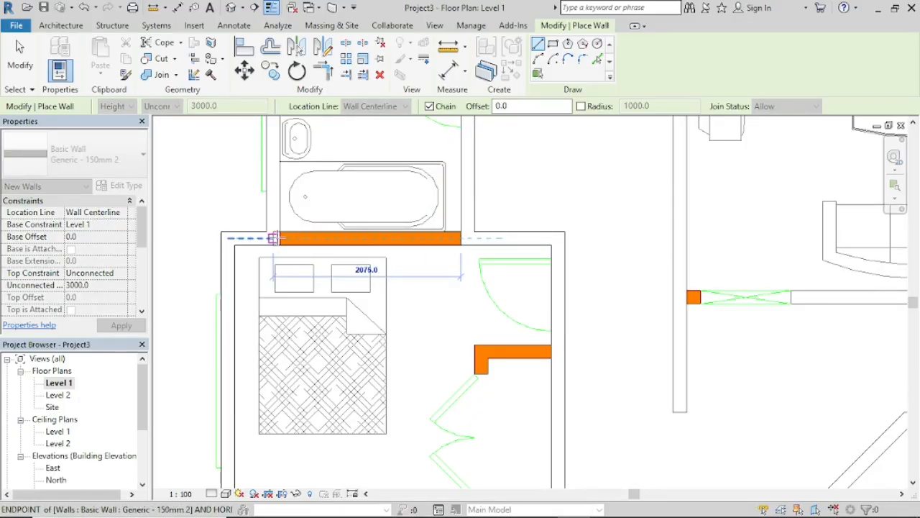
{"action": "left_click", "coordinate": [229, 238]}
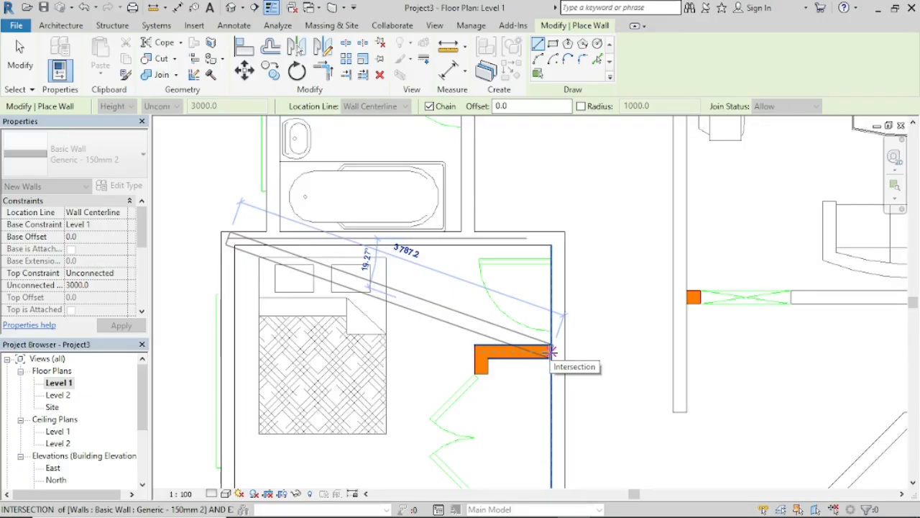
{"action": "key", "text": "Escape"}
Step: Draw the middle bedroom's wardrobe wall 775 mm left from the corridor wall's face, and continue it down to the bedroom partition's centerline
{"action": "left_click", "coordinate": [551, 351]}
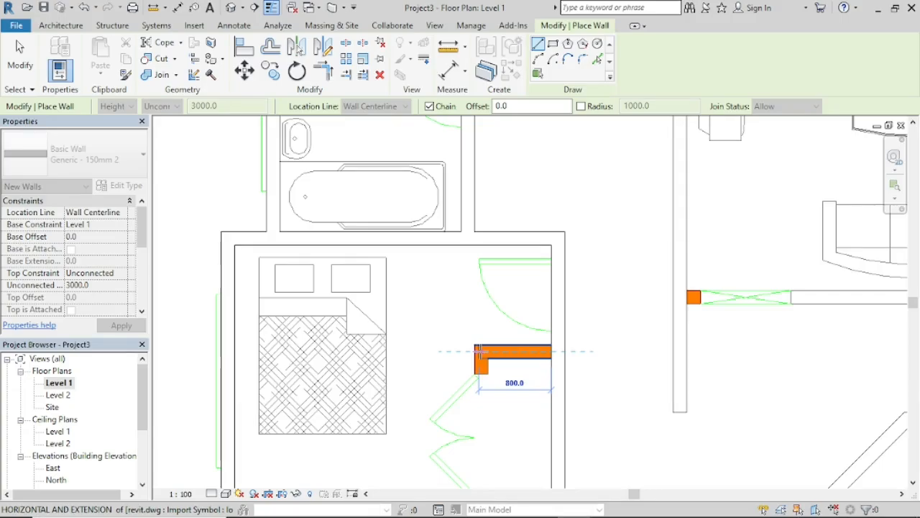
{"action": "scroll", "coordinate": [478, 350], "scroll_direction": "up", "scroll_amount": 3}
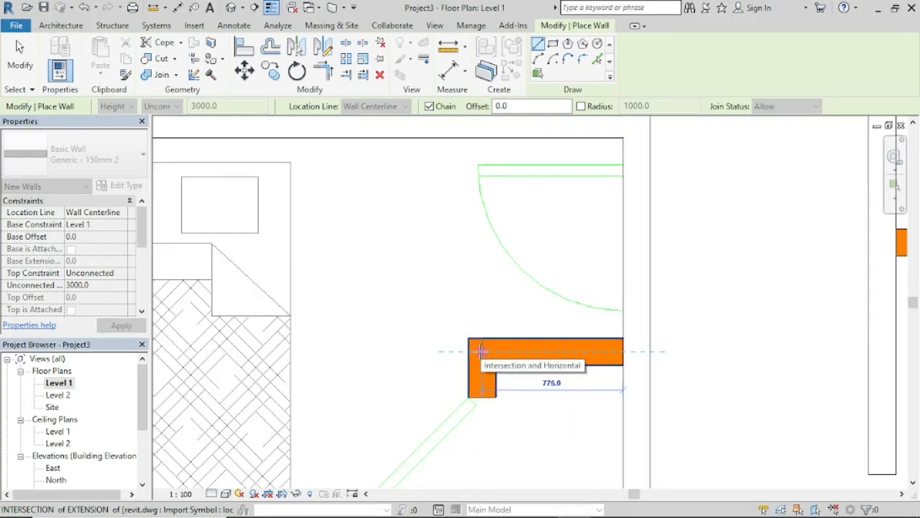
{"action": "left_click", "coordinate": [481, 351]}
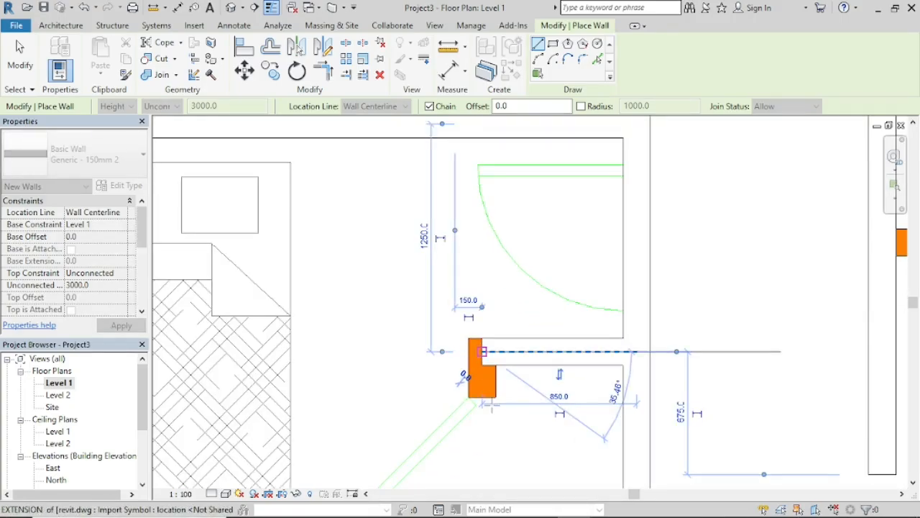
{"action": "scroll", "coordinate": [481, 447], "scroll_direction": "down", "scroll_amount": 5}
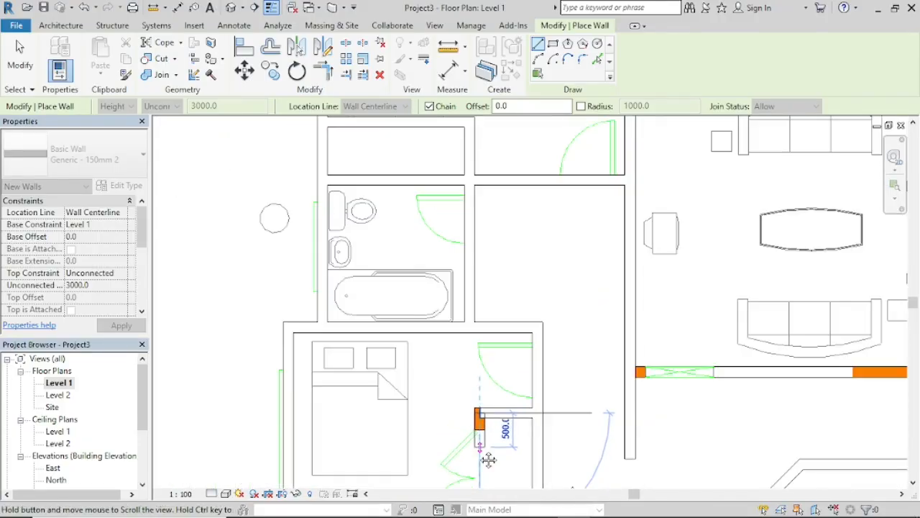
{"action": "middle_click_drag", "start_coordinate": [481, 454], "coordinate": [483, 251]}
{"action": "scroll", "coordinate": [482, 359], "scroll_direction": "up", "scroll_amount": 5}
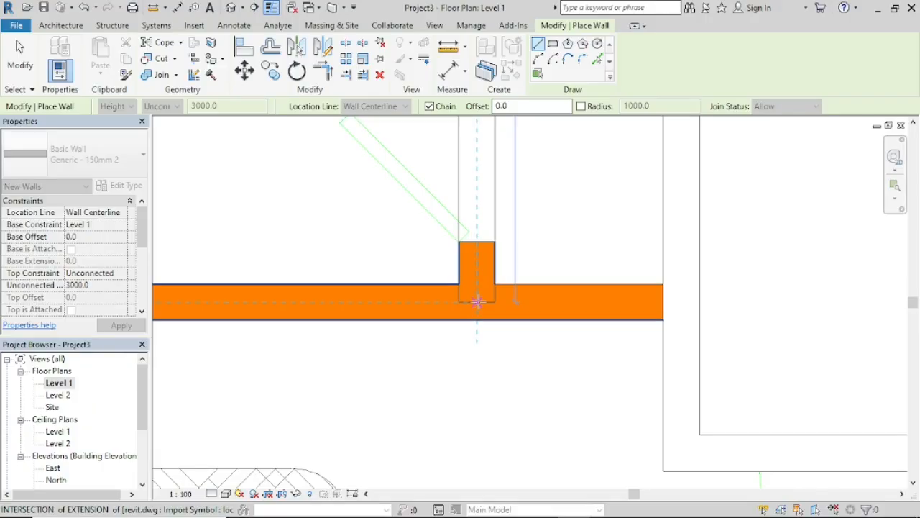
{"action": "left_click", "coordinate": [477, 302]}
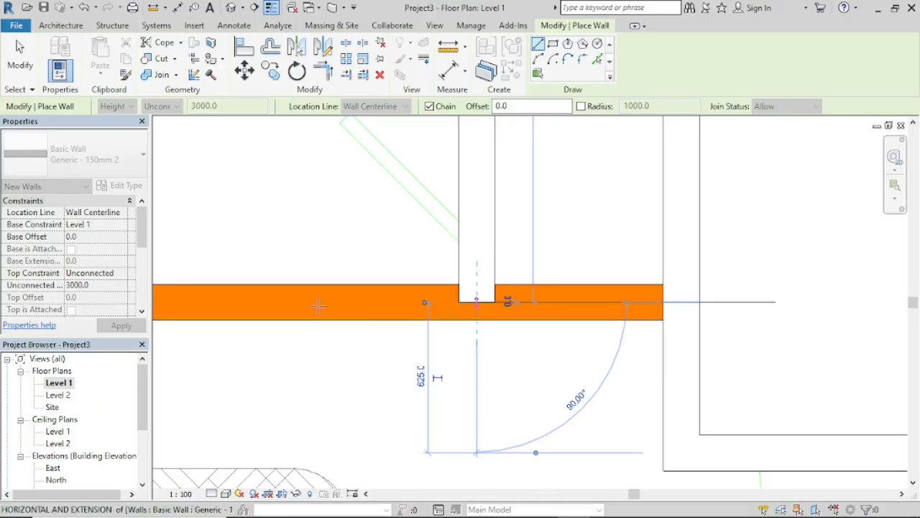
Step: Continue the wall 2725 mm left between the middle and large bedrooms to the exterior wall's inner face, ending the wall chain
{"action": "scroll", "coordinate": [256, 303], "scroll_direction": "down", "scroll_amount": 3}
{"action": "middle_click_drag", "start_coordinate": [259, 302], "coordinate": [647, 312]}
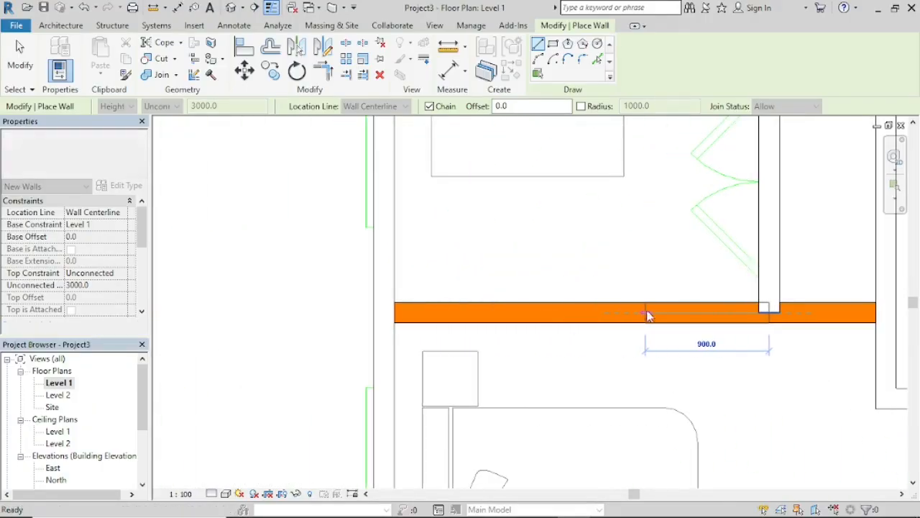
{"action": "left_click", "coordinate": [394, 312]}
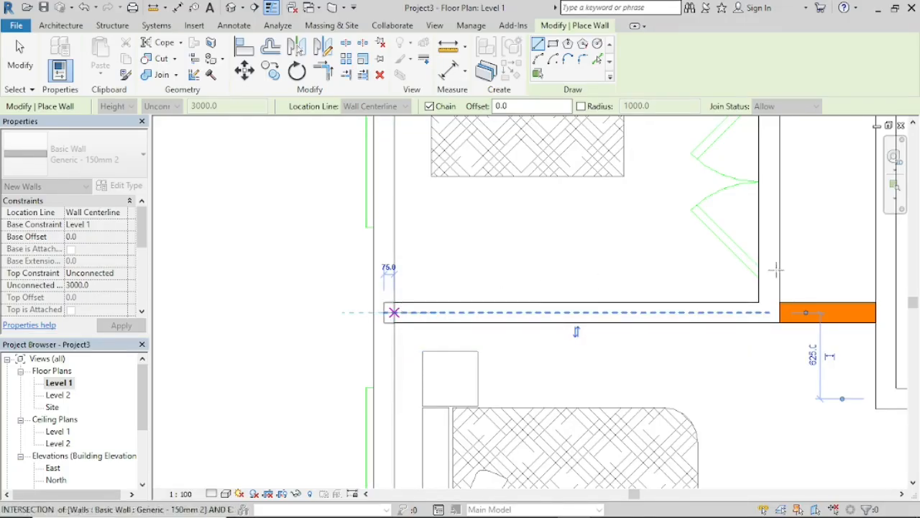
{"action": "left_click", "coordinate": [817, 314]}
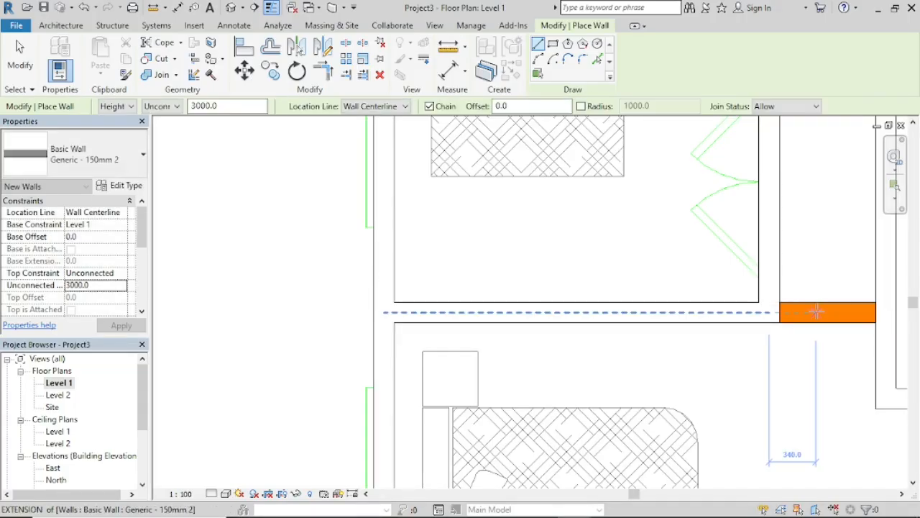
Step: Draw the remaining 700 mm of the bedroom partition from the wardrobe wall's face to the corridor-side wall, ending the chain
{"action": "left_click", "coordinate": [779, 312]}
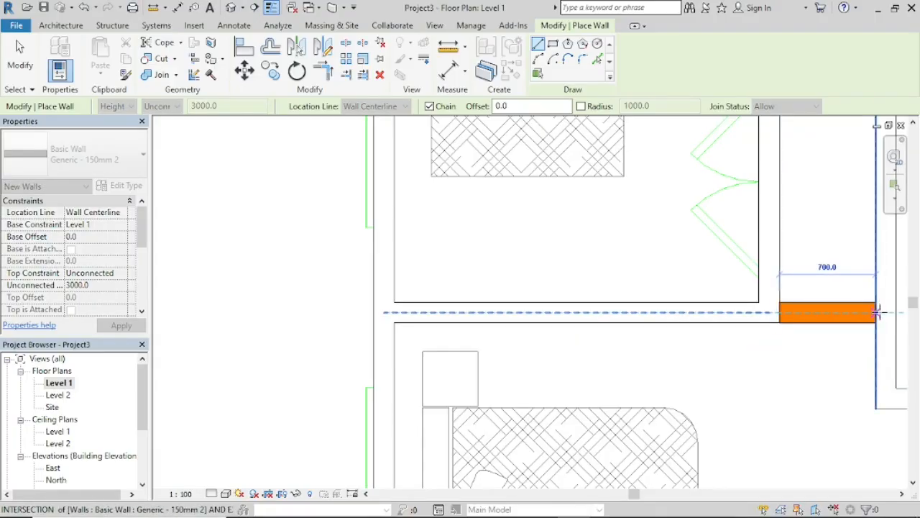
{"action": "left_click", "coordinate": [876, 312]}
{"action": "scroll", "coordinate": [809, 230], "scroll_direction": "down", "scroll_amount": 3}
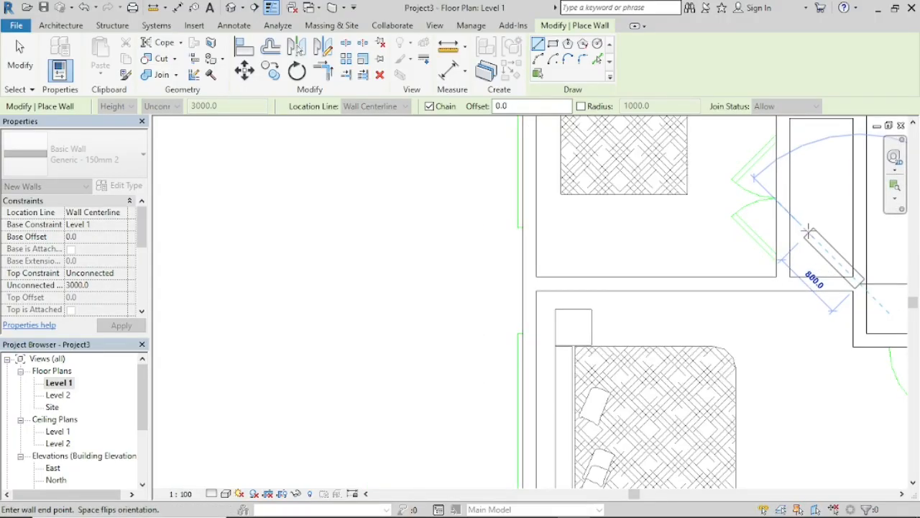
{"action": "key", "text": "Escape"}
Step: Draw the partition between the two sitting rooms from the upper exterior wall down to the corridor wall's centerline
{"action": "scroll", "coordinate": [808, 232], "scroll_direction": "down", "scroll_amount": 5}
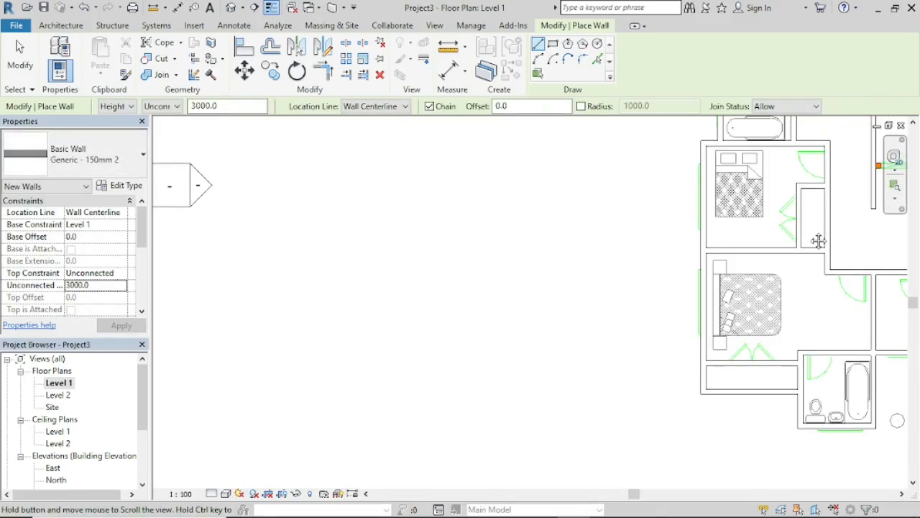
{"action": "middle_click_drag", "start_coordinate": [818, 241], "coordinate": [584, 342]}
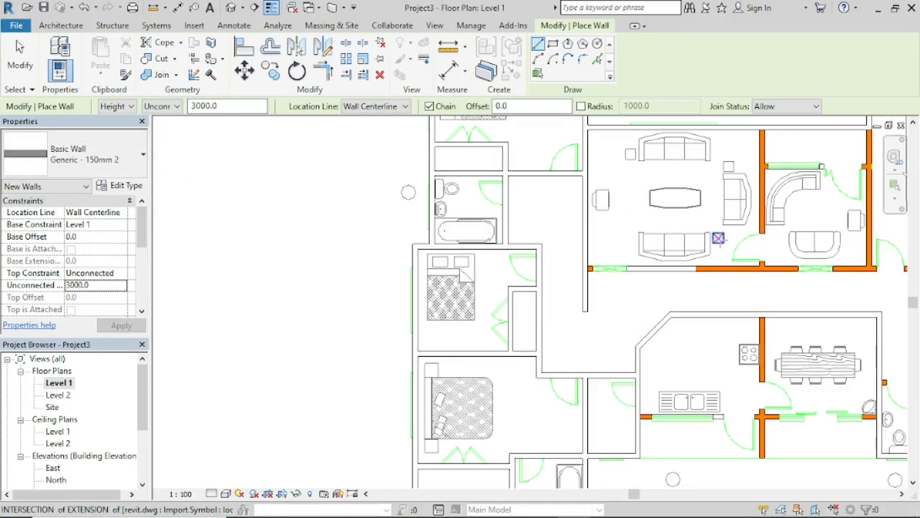
{"action": "middle_click_drag", "start_coordinate": [722, 243], "coordinate": [598, 318]}
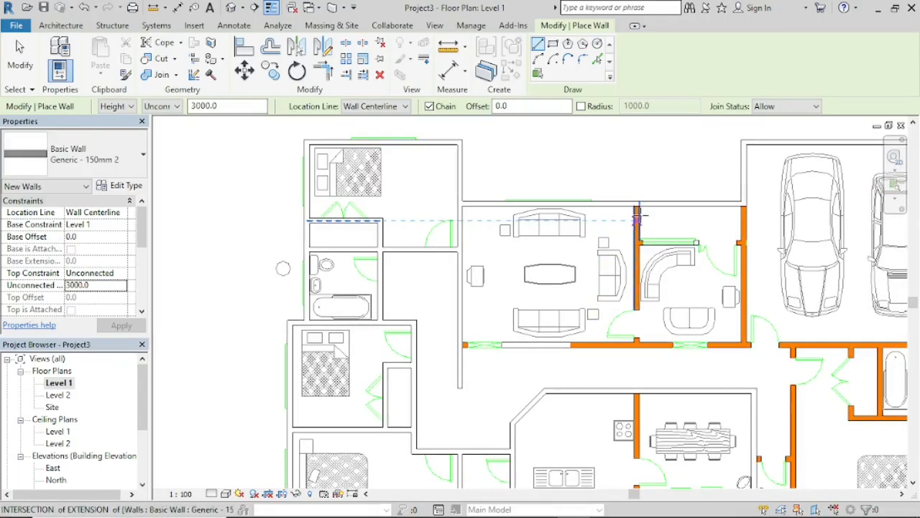
{"action": "scroll", "coordinate": [639, 202], "scroll_direction": "up", "scroll_amount": 3}
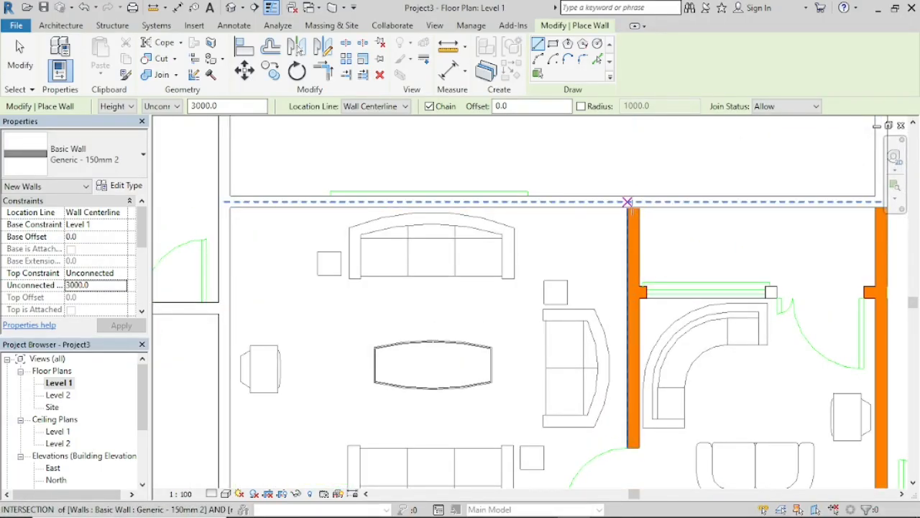
{"action": "left_click", "coordinate": [634, 207]}
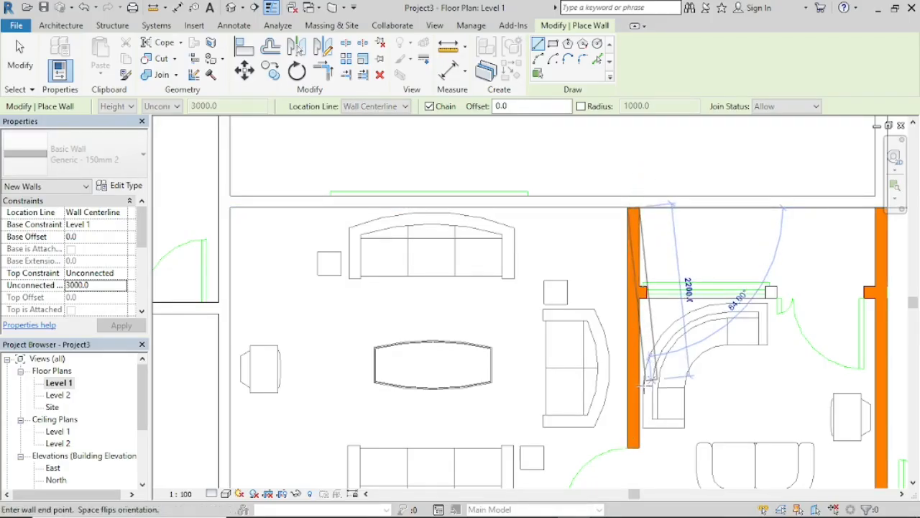
{"action": "scroll", "coordinate": [636, 411], "scroll_direction": "down", "scroll_amount": 2}
{"action": "middle_click_drag", "start_coordinate": [638, 413], "coordinate": [633, 246]}
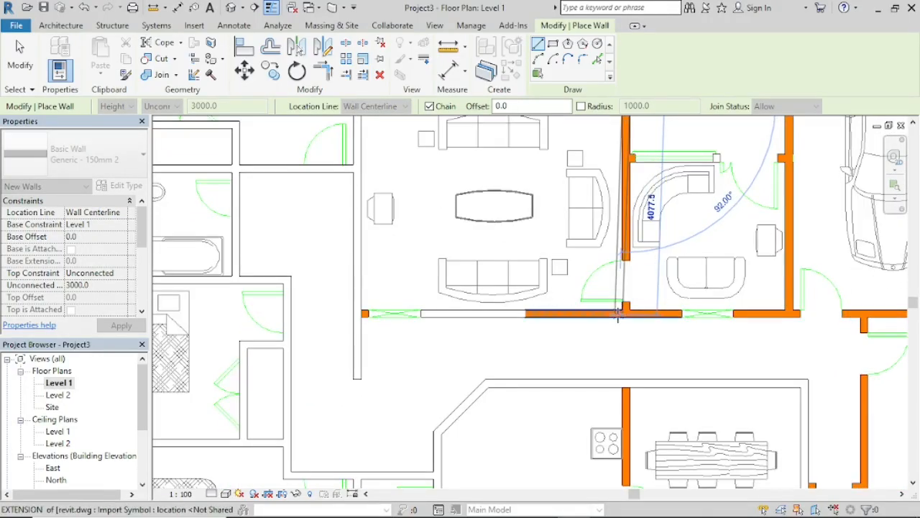
{"action": "scroll", "coordinate": [617, 308], "scroll_direction": "up", "scroll_amount": 4}
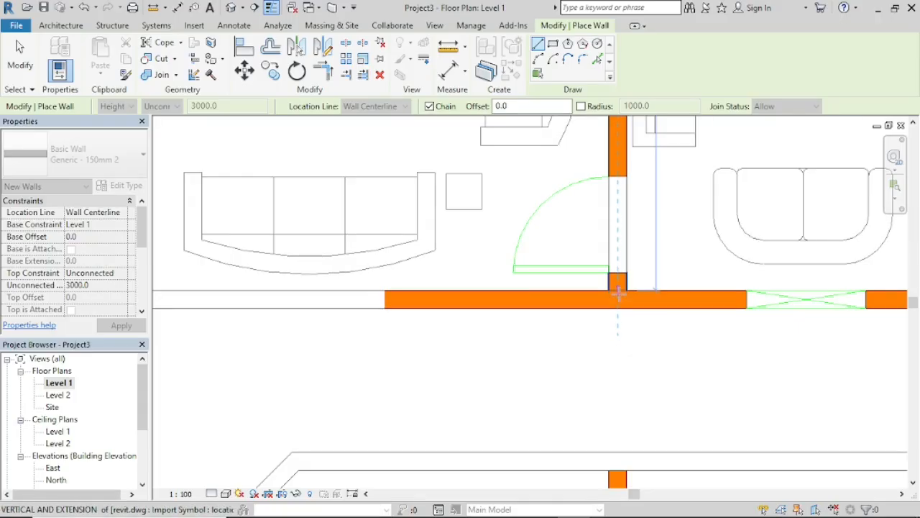
{"action": "left_click", "coordinate": [617, 298]}
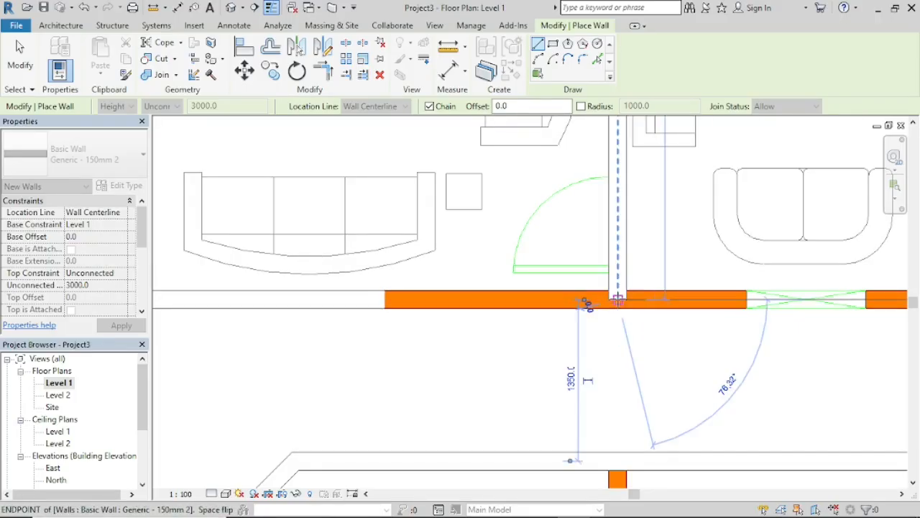
Step: Continue the corridor wall 5200 mm left from the sitting-room partition's centerline to the left exterior wall's centerline
{"action": "scroll", "coordinate": [246, 306], "scroll_direction": "down", "scroll_amount": 2}
{"action": "middle_click_drag", "start_coordinate": [248, 309], "coordinate": [477, 335]}
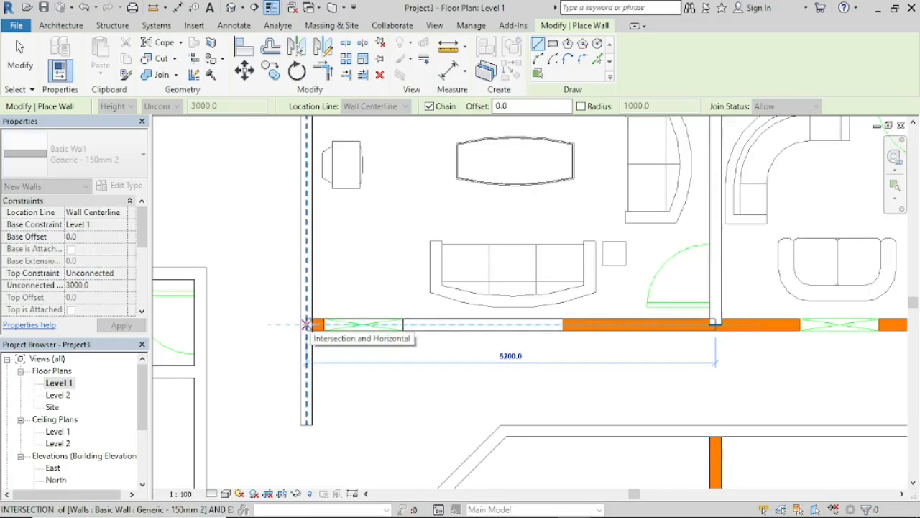
{"action": "left_click", "coordinate": [307, 324]}
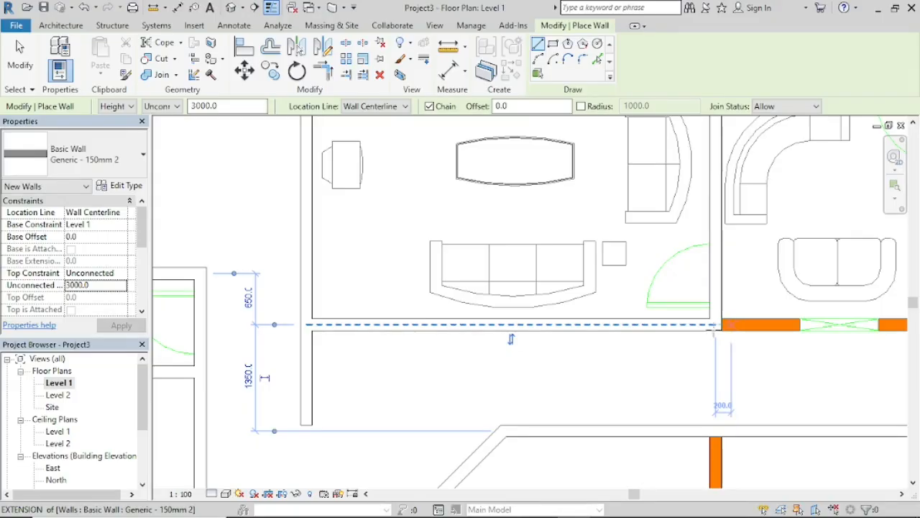
Step: Draw the corridor wall 9225 mm right from the sitting-room partition's right face to the right exterior wall's centerline, ending the chain
{"action": "scroll", "coordinate": [746, 308], "scroll_direction": "up", "scroll_amount": 2}
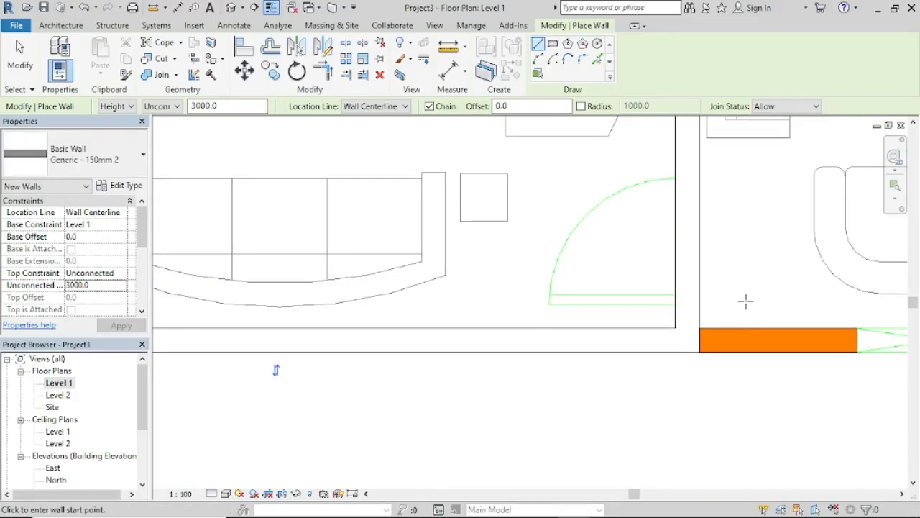
{"action": "middle_click_drag", "start_coordinate": [750, 312], "coordinate": [632, 306]}
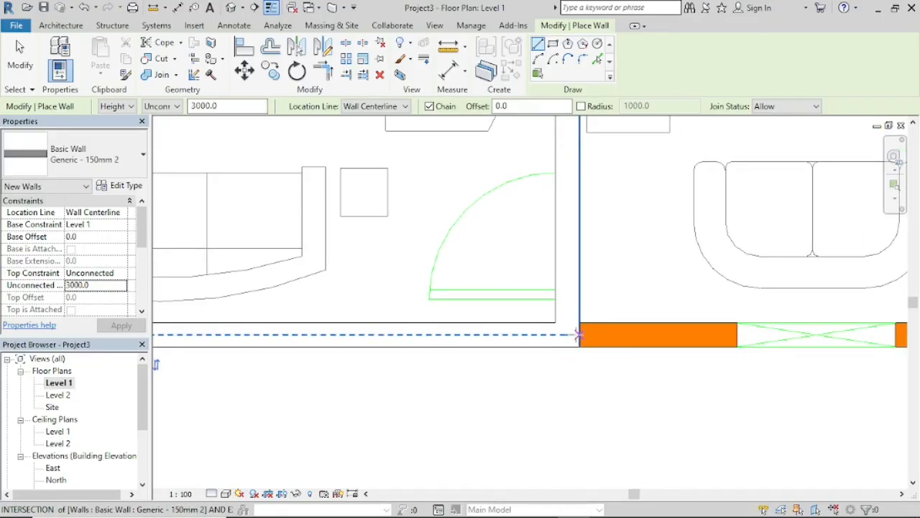
{"action": "left_click", "coordinate": [579, 334]}
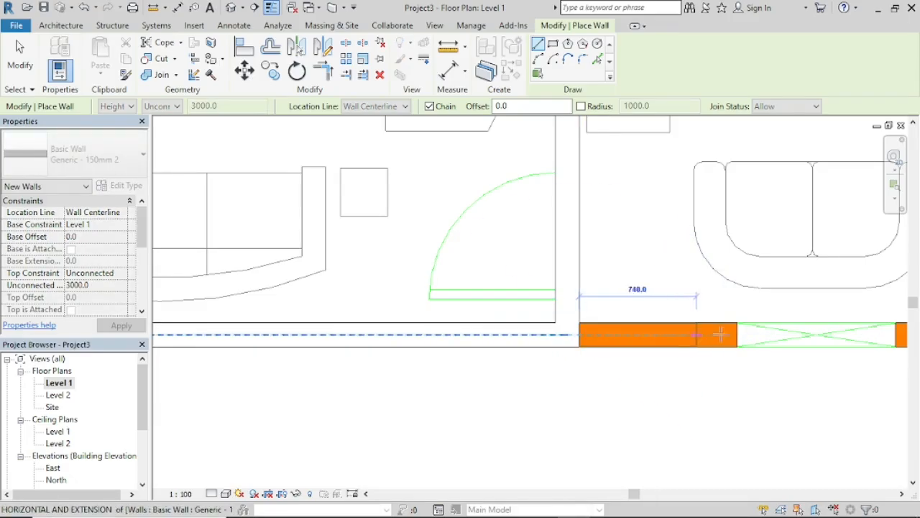
{"action": "scroll", "coordinate": [790, 335], "scroll_direction": "down", "scroll_amount": 3}
{"action": "middle_click_drag", "start_coordinate": [865, 344], "coordinate": [493, 357]}
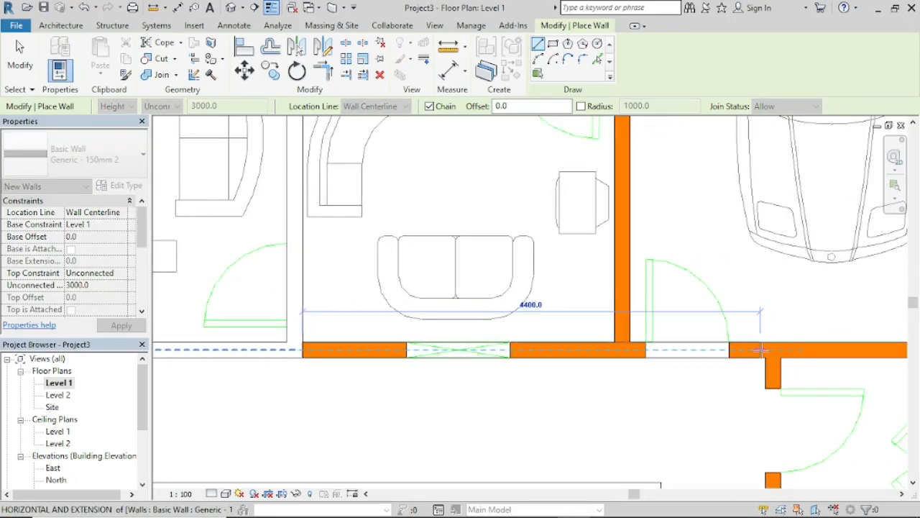
{"action": "scroll", "coordinate": [751, 350], "scroll_direction": "down", "scroll_amount": 4}
{"action": "middle_click_drag", "start_coordinate": [768, 359], "coordinate": [499, 323]}
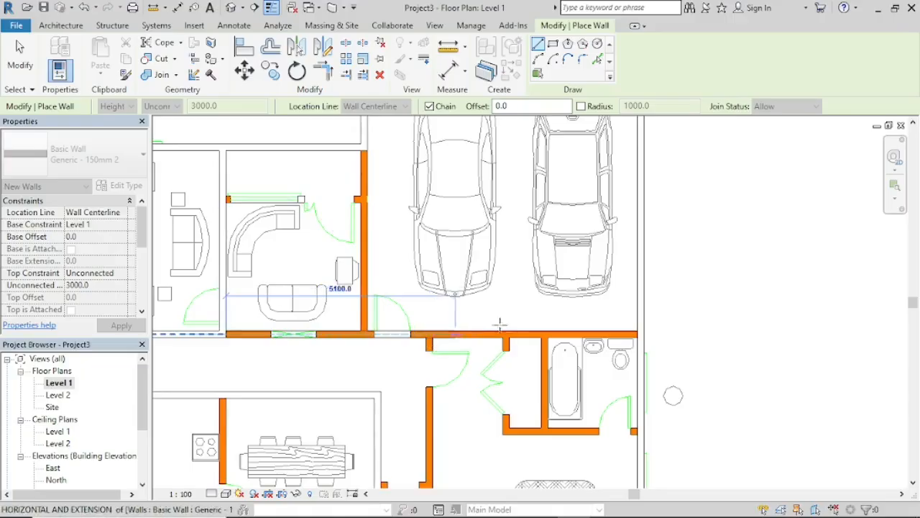
{"action": "scroll", "coordinate": [641, 333], "scroll_direction": "up", "scroll_amount": 2}
{"action": "scroll", "coordinate": [642, 333], "scroll_direction": "up", "scroll_amount": 1}
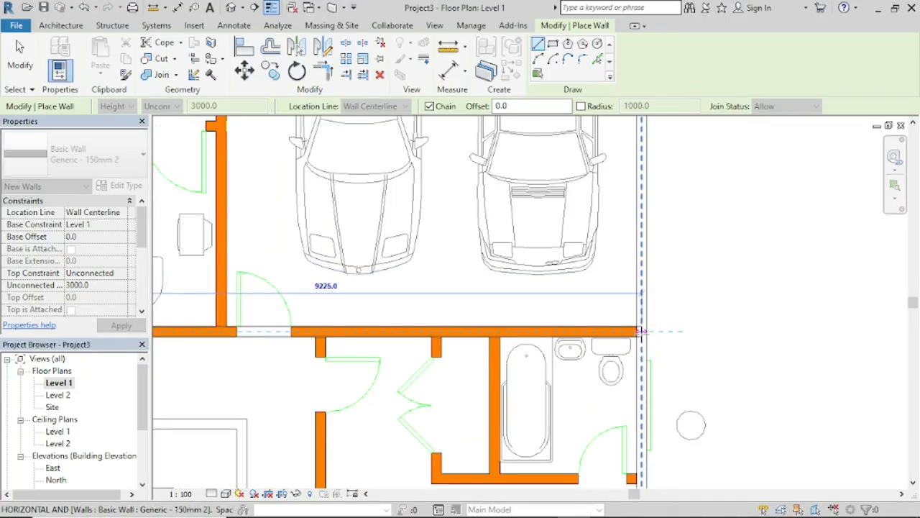
{"action": "left_click", "coordinate": [642, 333]}
{"action": "key", "text": "Escape"}
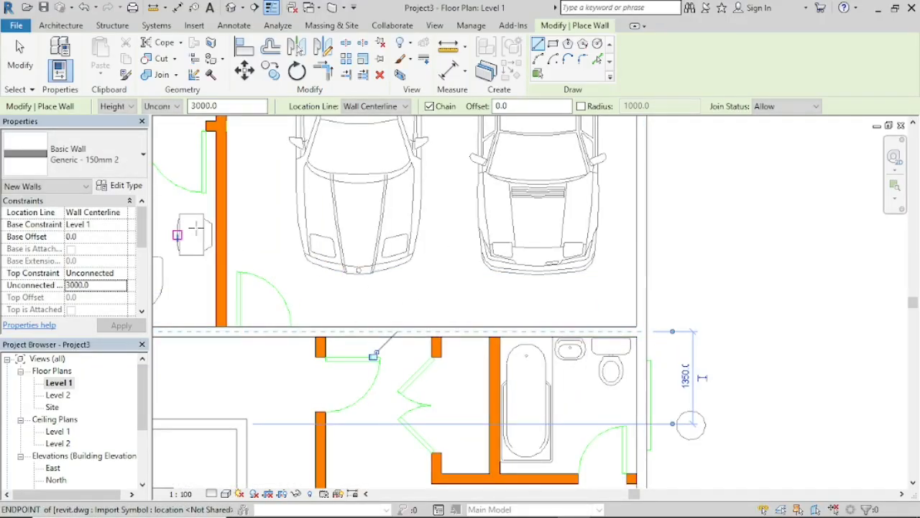
Step: Draw the wall between the small sitting room and the garage from the upper exterior wall's endpoint down to the corridor wall's centerline
{"action": "middle_click_drag", "start_coordinate": [257, 193], "coordinate": [558, 346]}
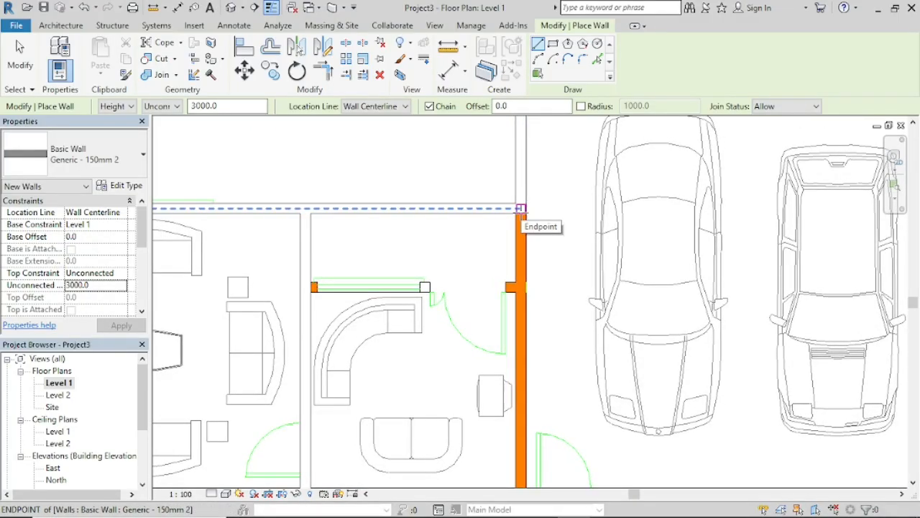
{"action": "left_click", "coordinate": [520, 209]}
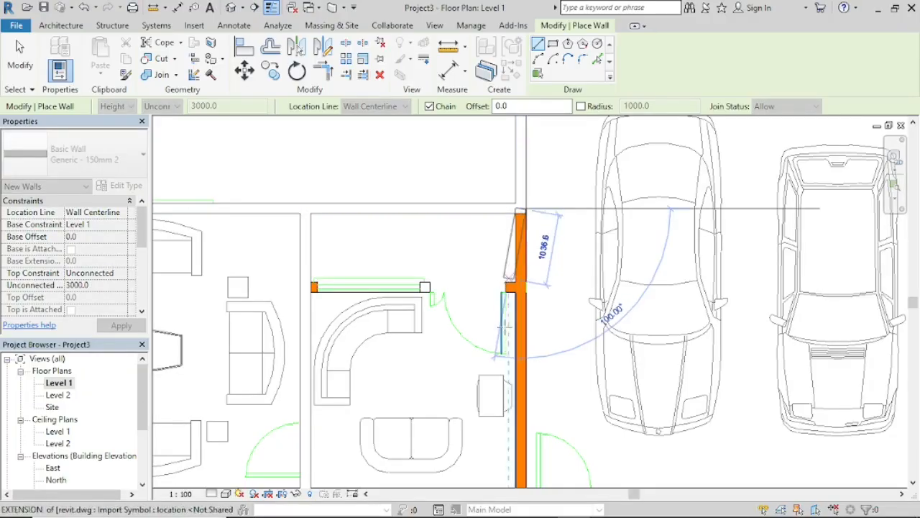
{"action": "scroll", "coordinate": [522, 410], "scroll_direction": "down", "scroll_amount": 2}
{"action": "middle_click_drag", "start_coordinate": [532, 421], "coordinate": [545, 316]}
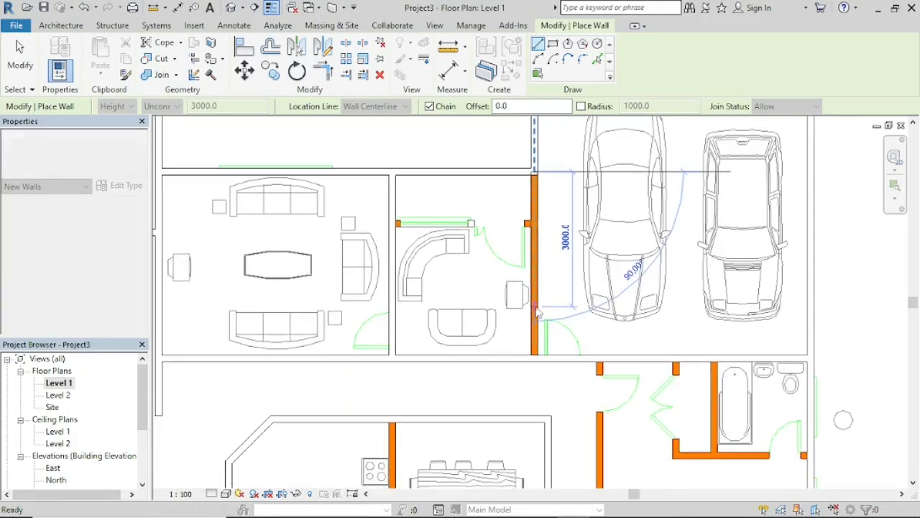
{"action": "scroll", "coordinate": [535, 357], "scroll_direction": "up", "scroll_amount": 3}
{"action": "left_click", "coordinate": [535, 357]}
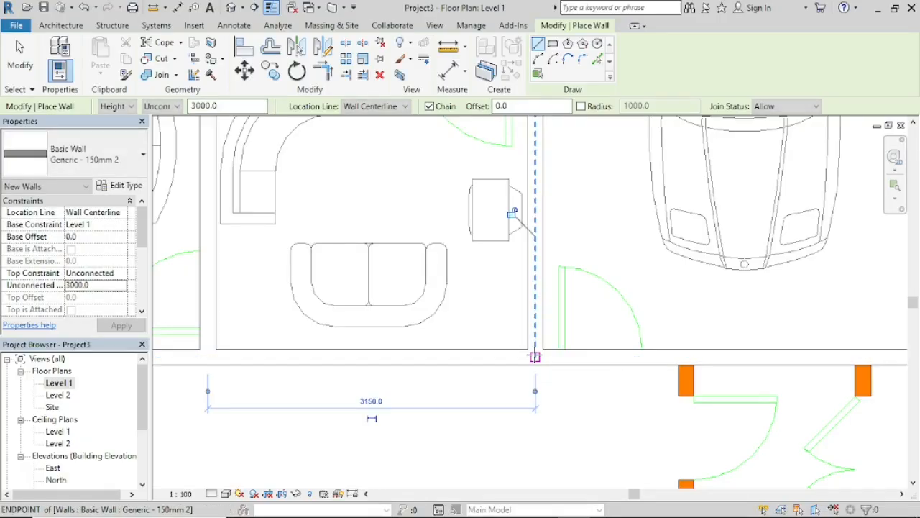
{"action": "key", "text": "Escape"}
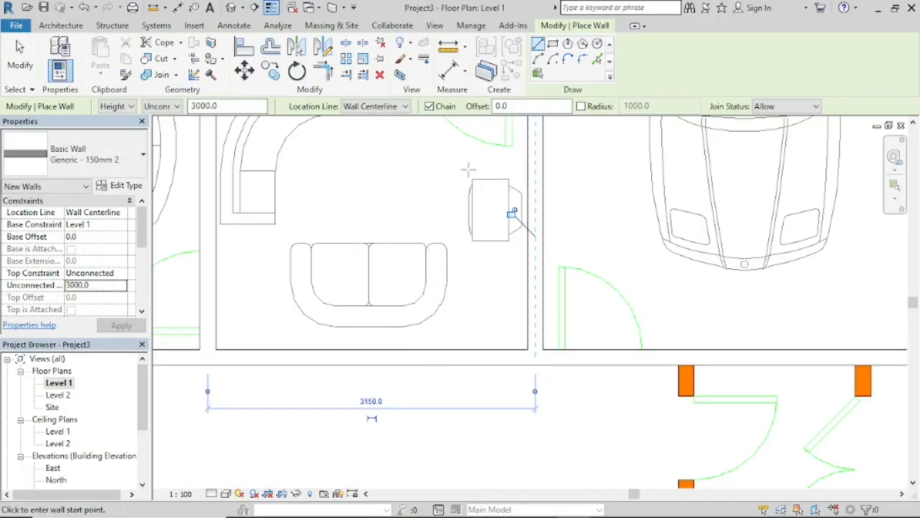
Step: Draw the small sitting room's window and door wall 3000 mm right from the partition's face to the garage wall's face
{"action": "middle_click_drag", "start_coordinate": [379, 157], "coordinate": [556, 380]}
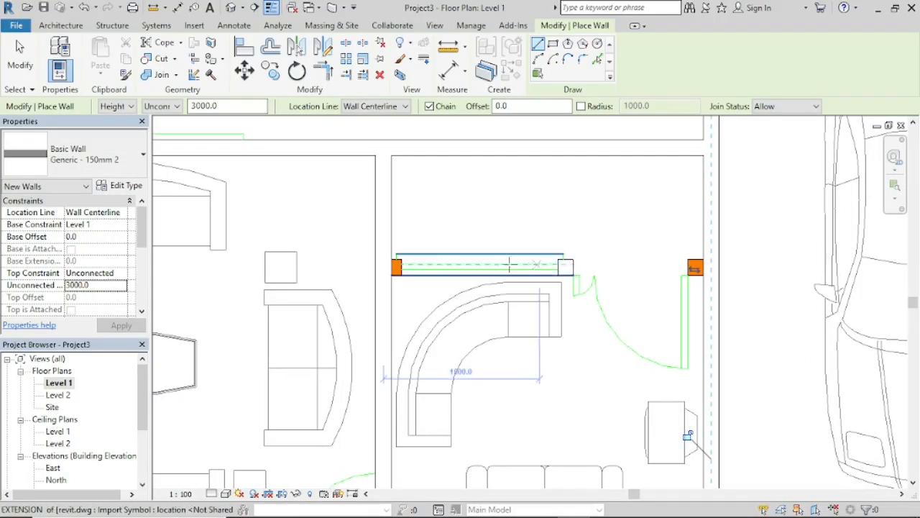
{"action": "left_click", "coordinate": [394, 268]}
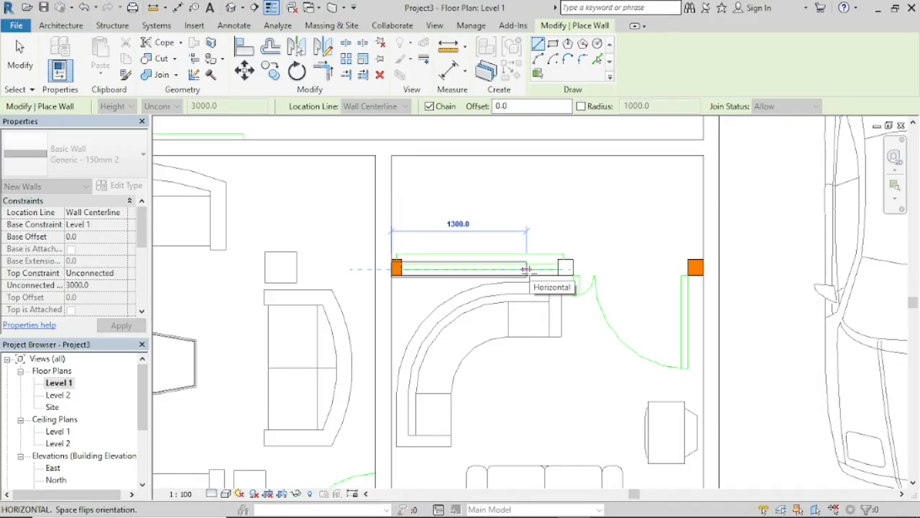
{"action": "key", "text": "Escape"}
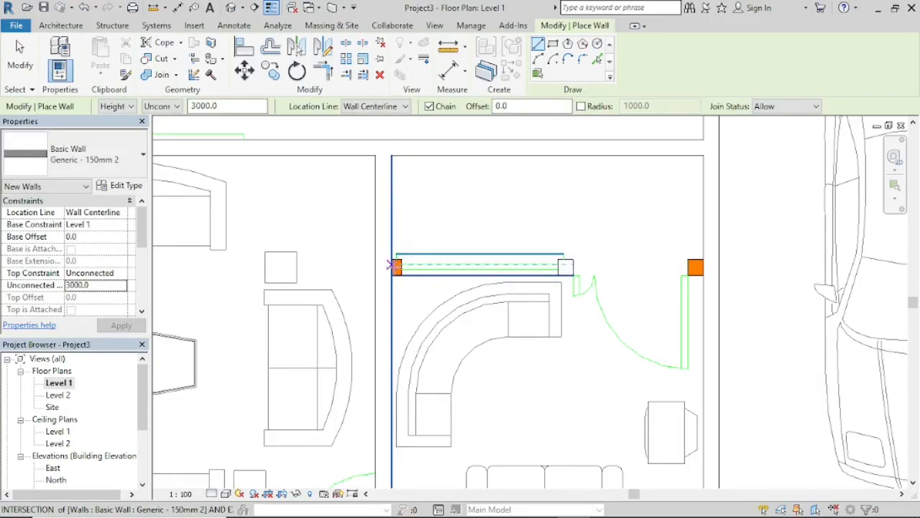
{"action": "scroll", "coordinate": [394, 266], "scroll_direction": "up", "scroll_amount": 4}
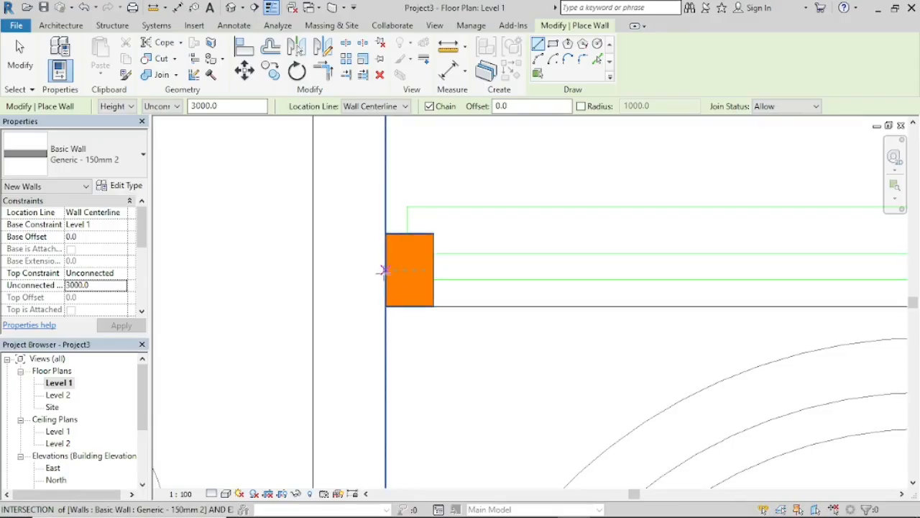
{"action": "left_click", "coordinate": [383, 270]}
{"action": "scroll", "coordinate": [619, 266], "scroll_direction": "down", "scroll_amount": 4}
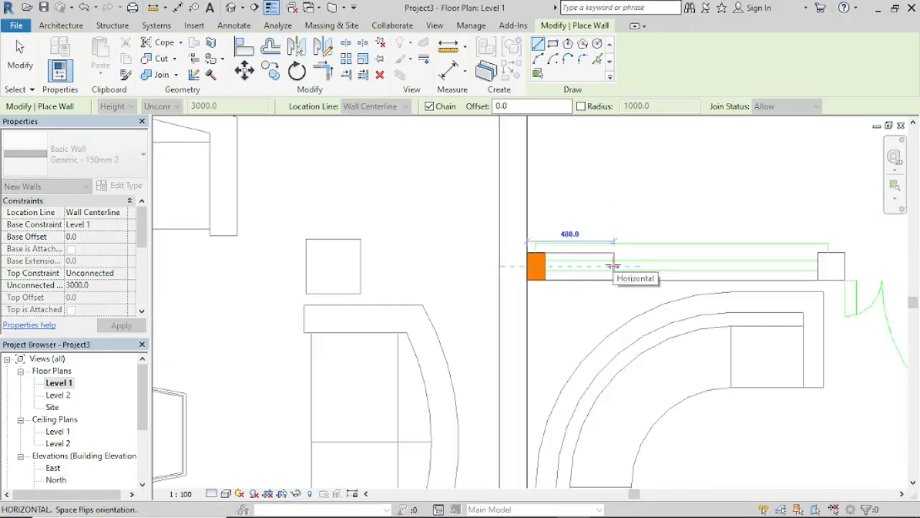
{"action": "middle_click_drag", "start_coordinate": [623, 274], "coordinate": [11, 280]}
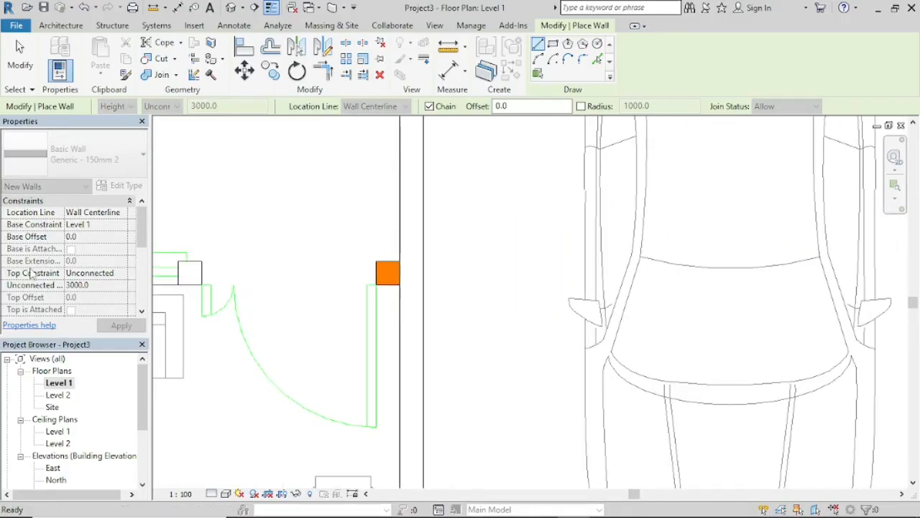
{"action": "left_click", "coordinate": [400, 272]}
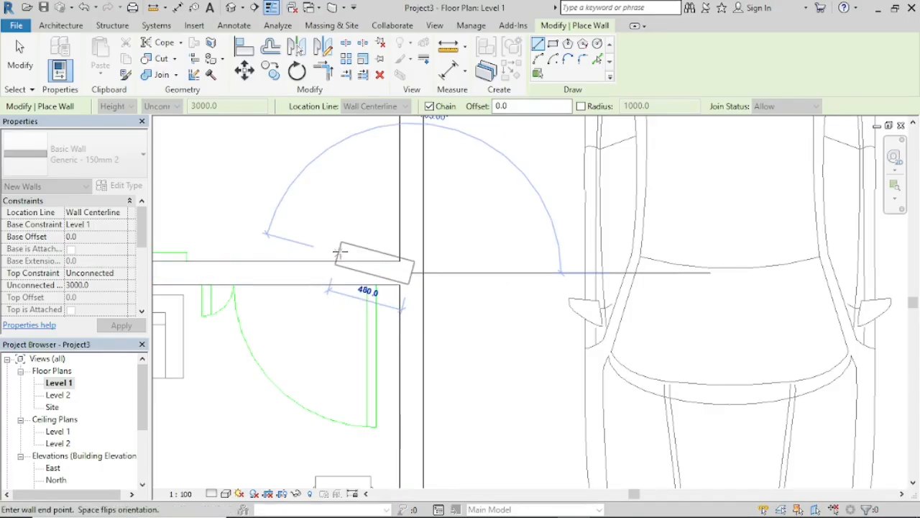
{"action": "key", "text": "Escape"}
Step: Draw the double-bed bedroom's left wall from the corridor wall's centerline 5500 mm down to the lower exterior wall, ending the chain
{"action": "scroll", "coordinate": [336, 252], "scroll_direction": "down", "scroll_amount": 5}
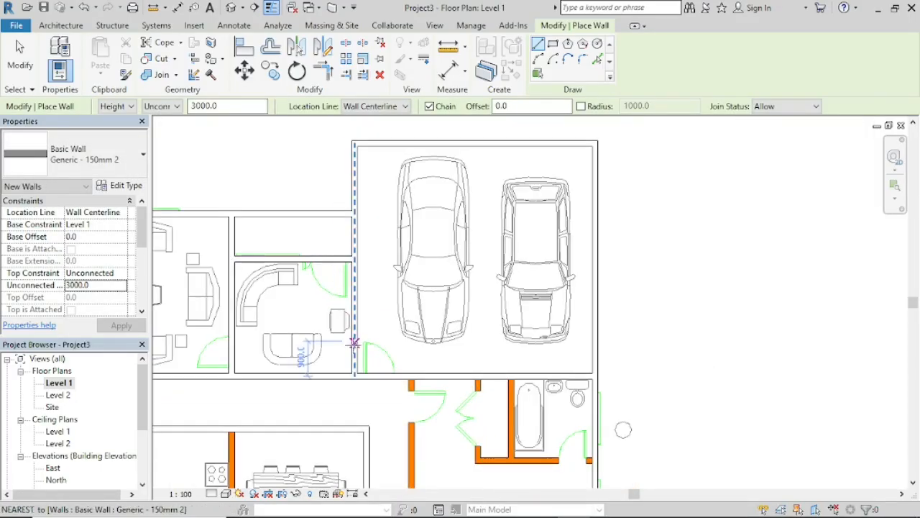
{"action": "middle_click_drag", "start_coordinate": [463, 354], "coordinate": [460, 214]}
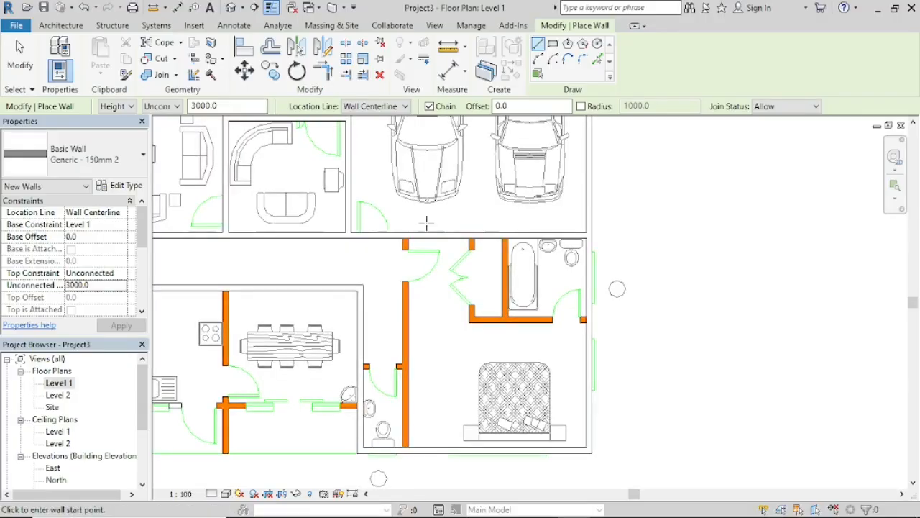
{"action": "scroll", "coordinate": [404, 245], "scroll_direction": "up", "scroll_amount": 4}
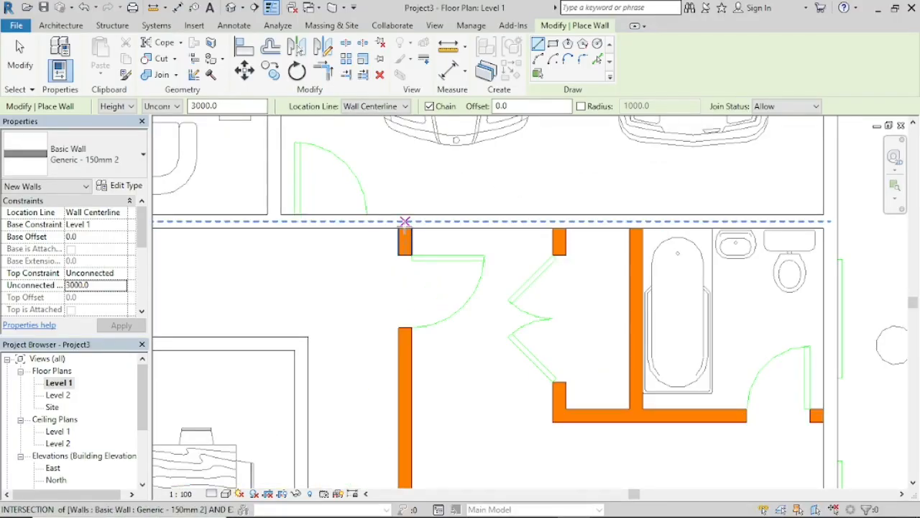
{"action": "left_click", "coordinate": [404, 221]}
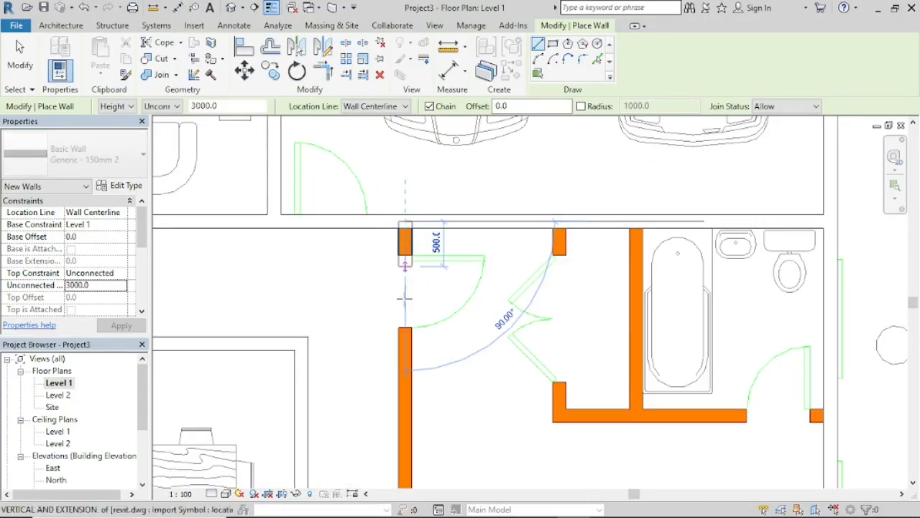
{"action": "scroll", "coordinate": [410, 484], "scroll_direction": "down", "scroll_amount": 2}
{"action": "middle_click_drag", "start_coordinate": [404, 477], "coordinate": [429, 216]}
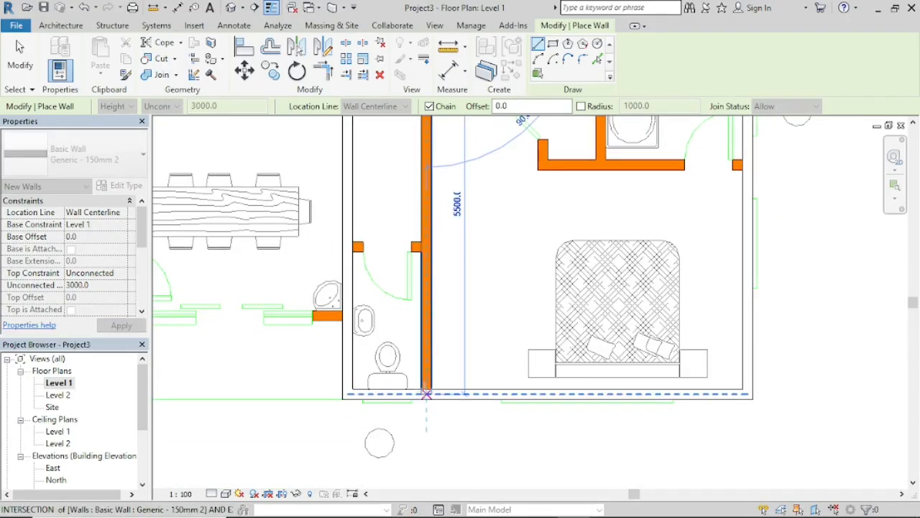
{"action": "left_click", "coordinate": [426, 388]}
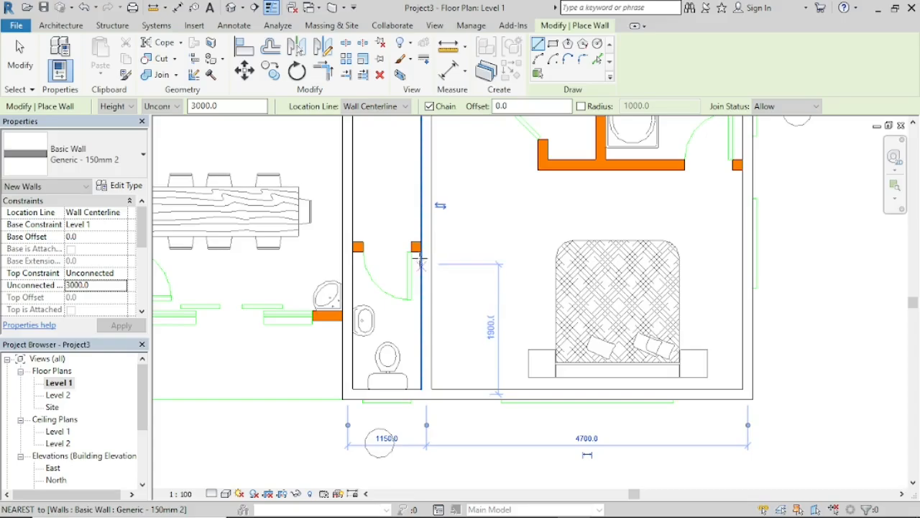
{"action": "key", "text": "Escape"}
Step: Enclose the bedroom's wardrobe and bathroom with walls 2150 mm down and 3000 mm right to the exterior wall, and add the partition between them
{"action": "middle_click_drag", "start_coordinate": [581, 136], "coordinate": [496, 306]}
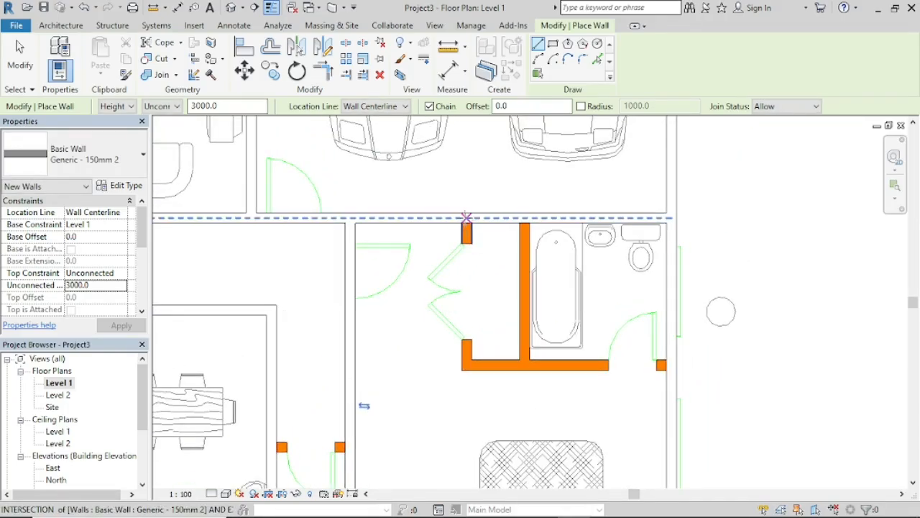
{"action": "left_click", "coordinate": [466, 217]}
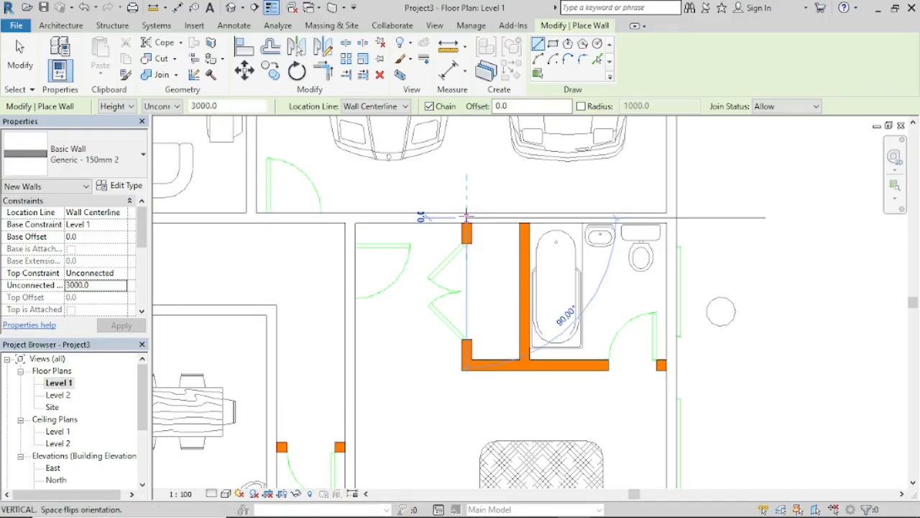
{"action": "left_click", "coordinate": [466, 366]}
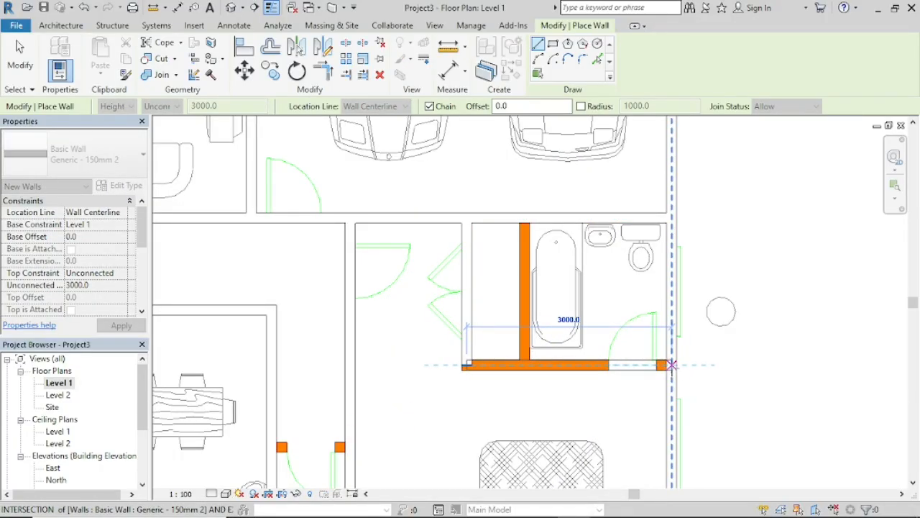
{"action": "left_click", "coordinate": [672, 365]}
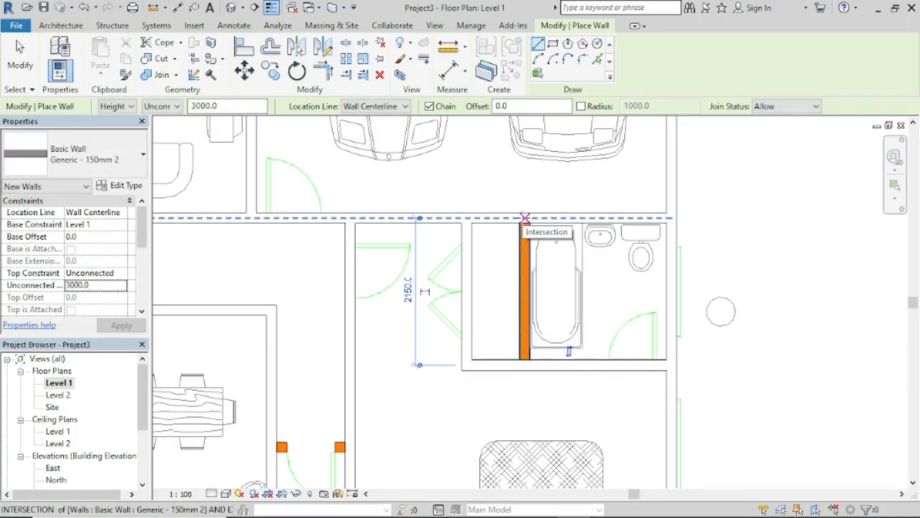
{"action": "left_click", "coordinate": [525, 217]}
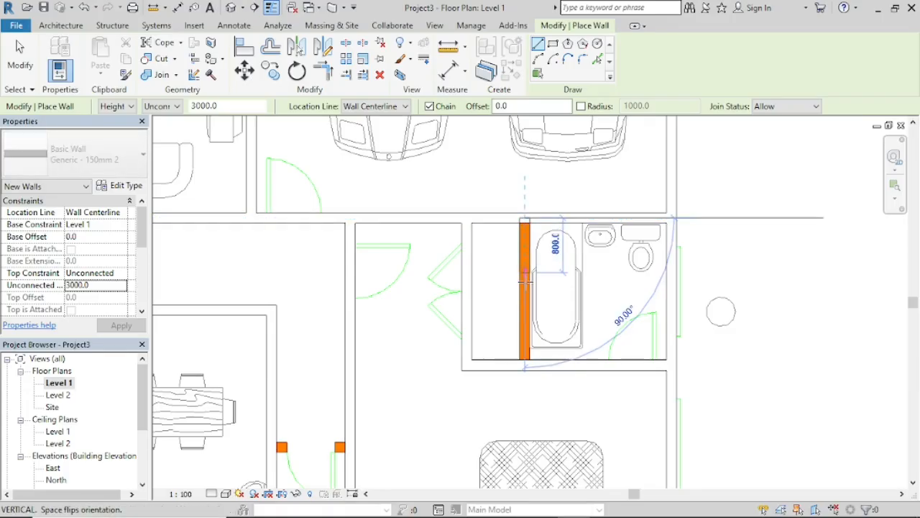
{"action": "left_click", "coordinate": [525, 365]}
Step: Draw the small toilet's door wall 1075 mm left from its right wall's face to the dining room wall's centerline, ending the chain
{"action": "scroll", "coordinate": [360, 410], "scroll_direction": "down", "scroll_amount": 2}
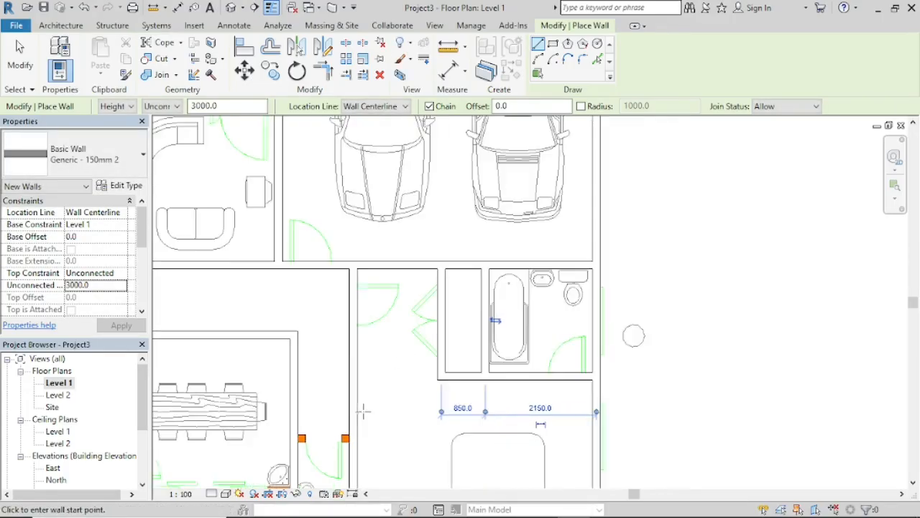
{"action": "middle_click_drag", "start_coordinate": [359, 410], "coordinate": [489, 298]}
{"action": "scroll", "coordinate": [443, 296], "scroll_direction": "up", "scroll_amount": 4}
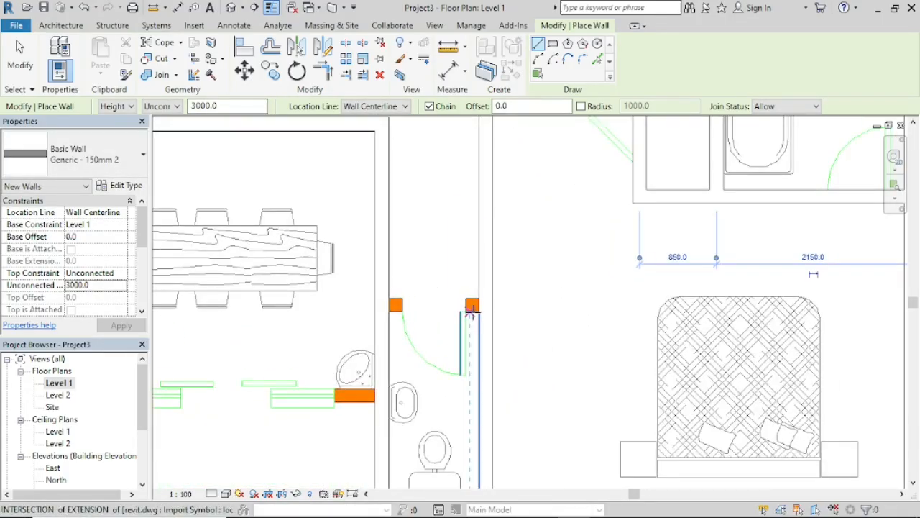
{"action": "left_click", "coordinate": [476, 304]}
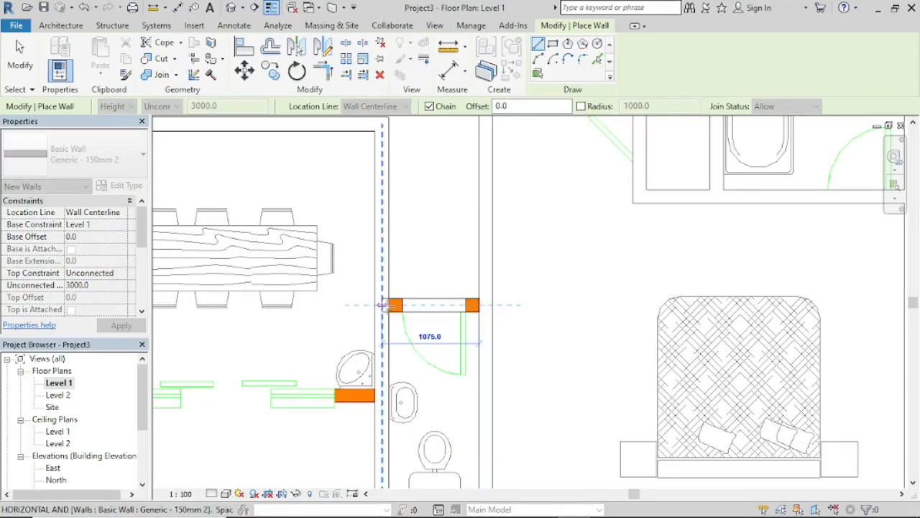
{"action": "left_click", "coordinate": [389, 305]}
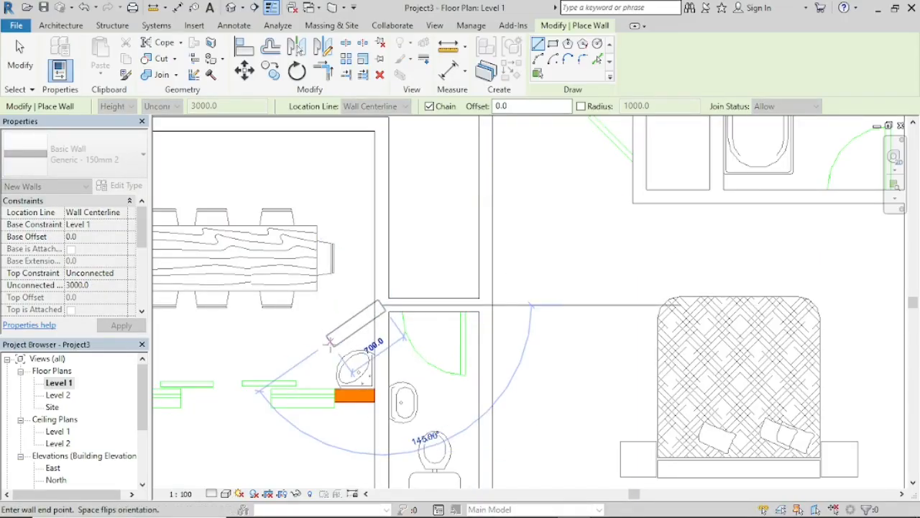
{"action": "key", "text": "Escape"}
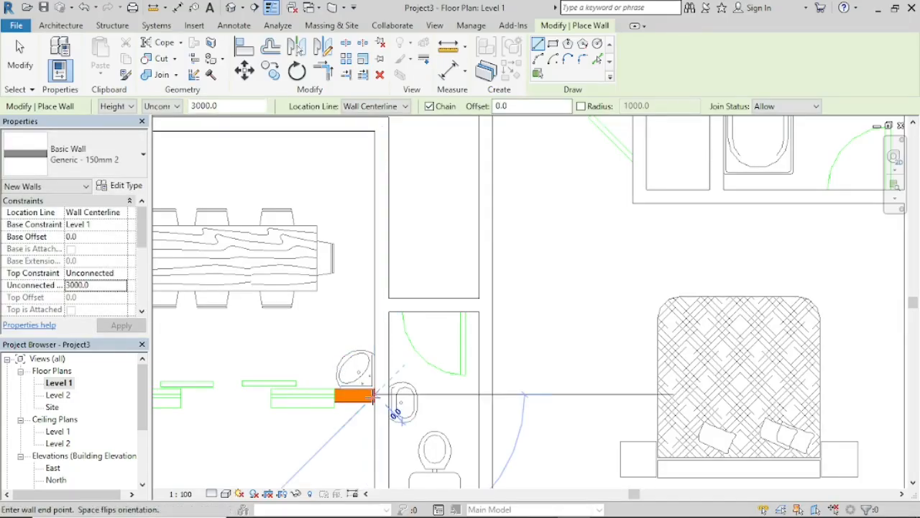
Step: Draw the window and door wall below the dining room and kitchen 7025 mm left from the dining room's right wall to the kitchen's left wall
{"action": "left_click", "coordinate": [381, 394]}
{"action": "scroll", "coordinate": [210, 394], "scroll_direction": "down", "scroll_amount": 1}
{"action": "middle_click_drag", "start_coordinate": [219, 395], "coordinate": [452, 392]}
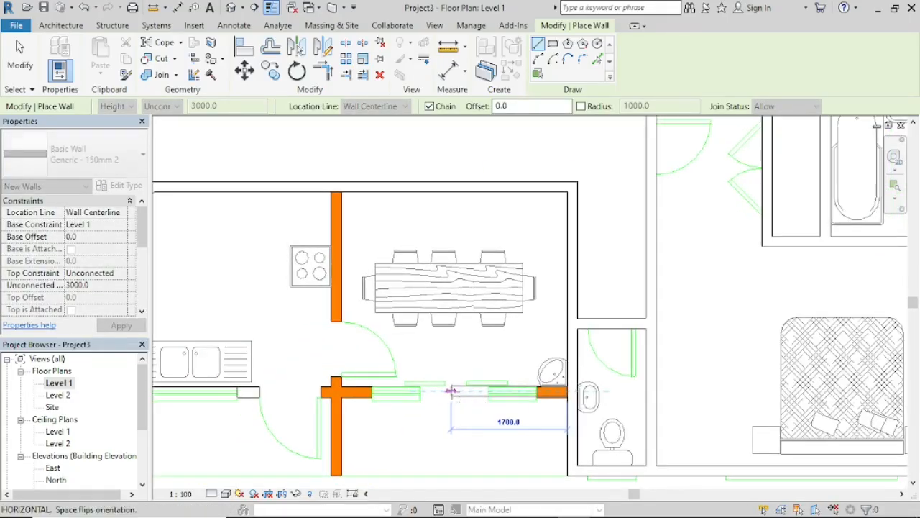
{"action": "scroll", "coordinate": [190, 391], "scroll_direction": "down", "scroll_amount": 2}
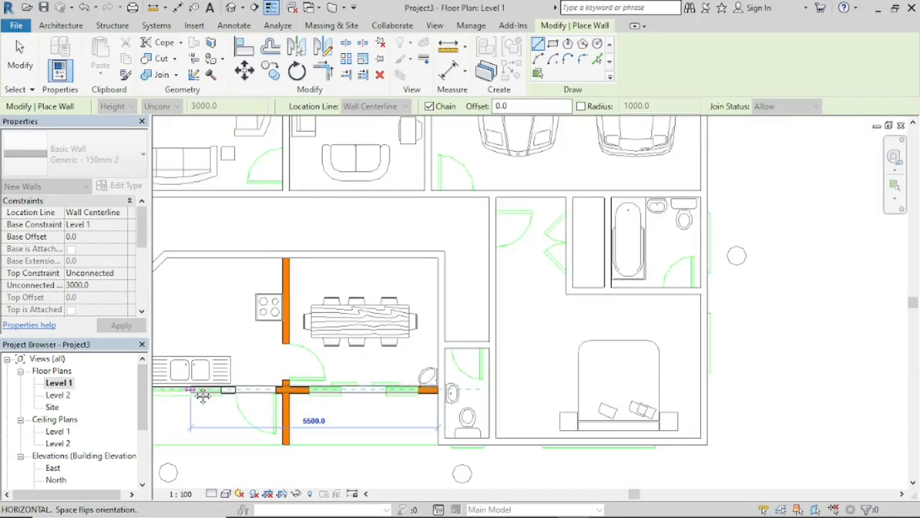
{"action": "middle_click_drag", "start_coordinate": [201, 393], "coordinate": [417, 403]}
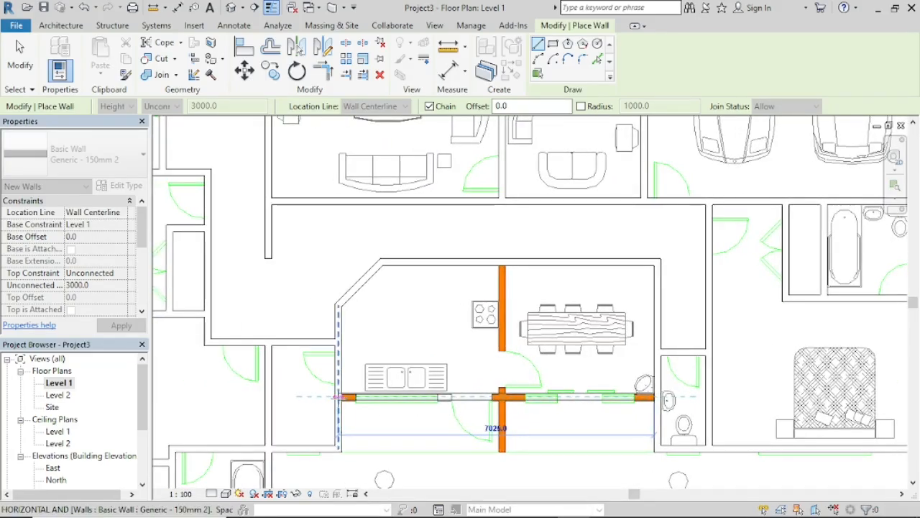
{"action": "left_click", "coordinate": [338, 396]}
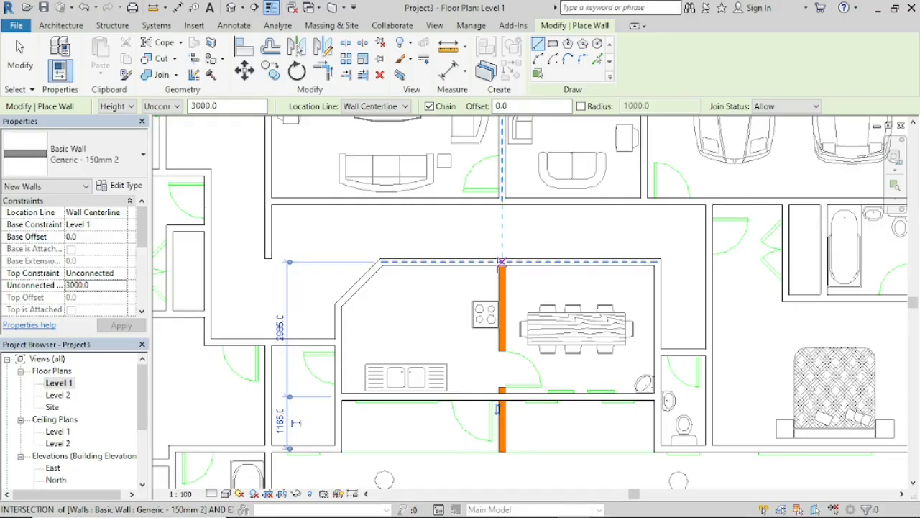
Step: Draw the kitchen and dining room partition 4150 mm down from the upper wall, and close the lower exterior wall on both sides of its end
{"action": "left_click", "coordinate": [501, 261]}
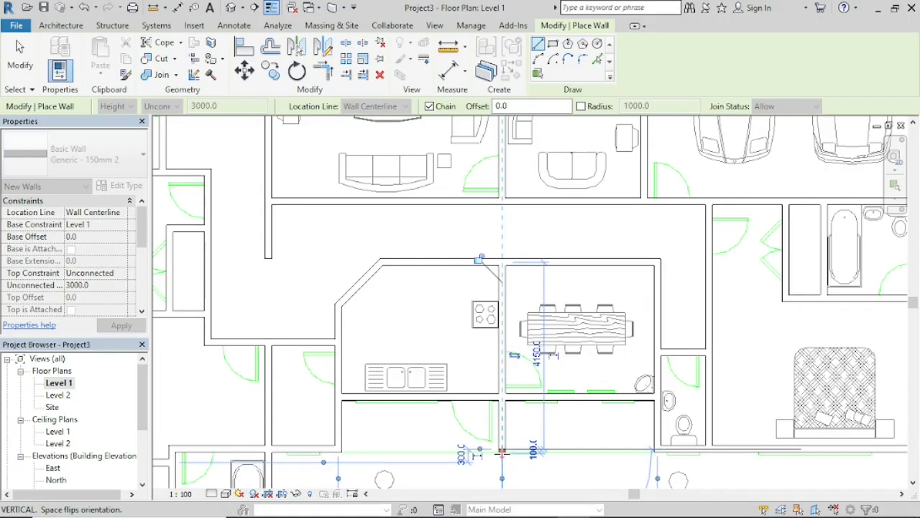
{"action": "left_click", "coordinate": [502, 449]}
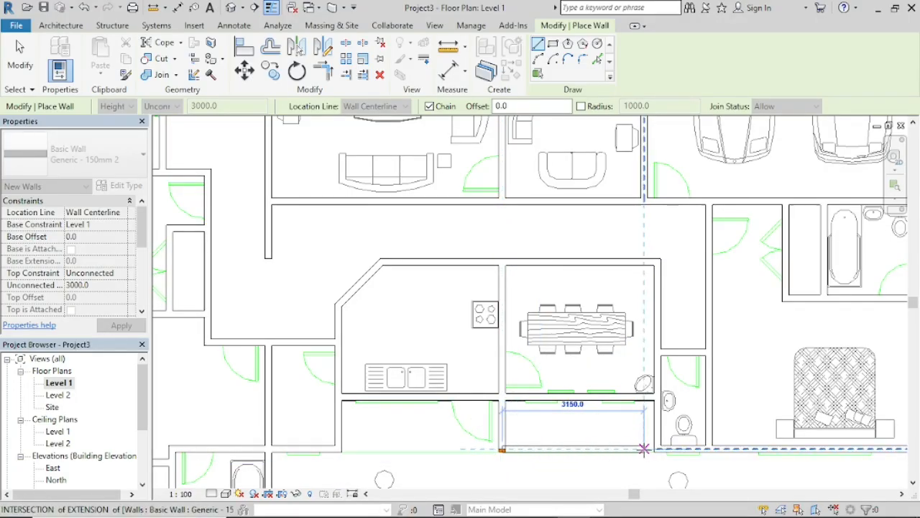
{"action": "key", "text": "Escape"}
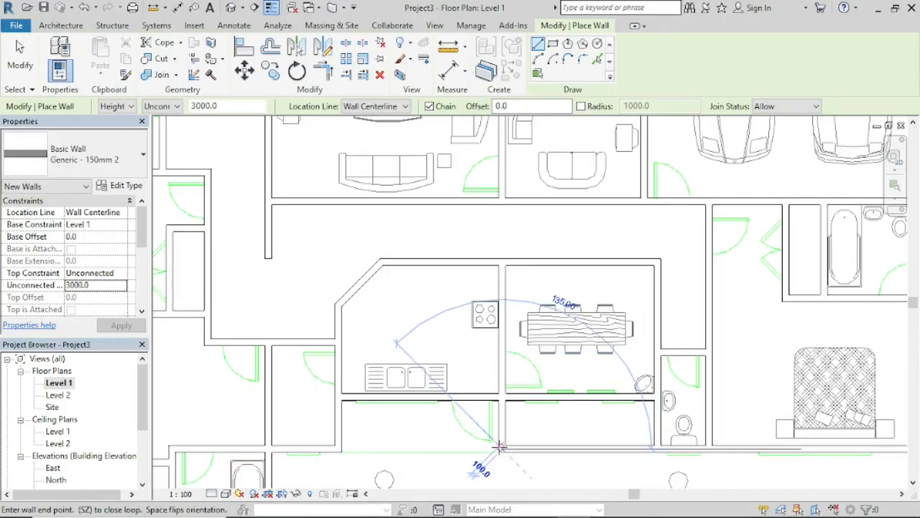
{"action": "left_click", "coordinate": [501, 448]}
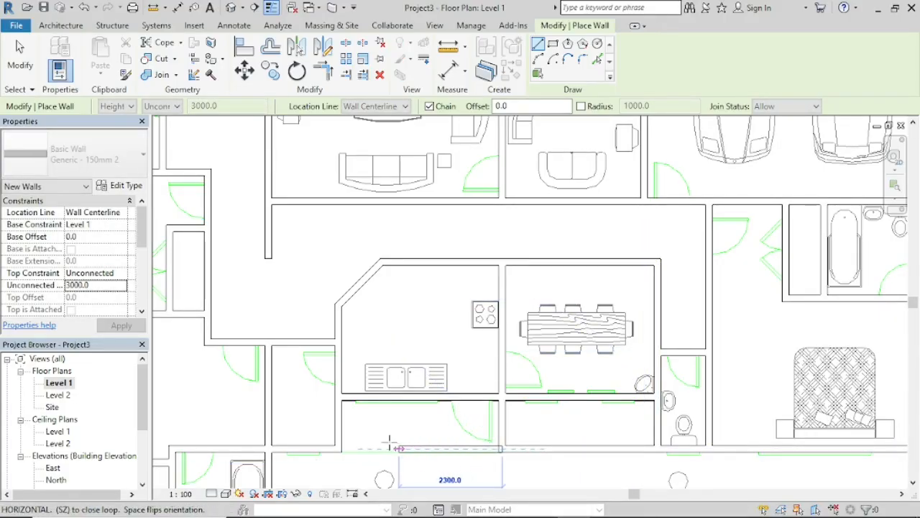
{"action": "left_click", "coordinate": [339, 449]}
Step: Check the whole traced floor plan and open the default 3D view of the house
{"action": "scroll", "coordinate": [410, 429], "scroll_direction": "down", "scroll_amount": 3}
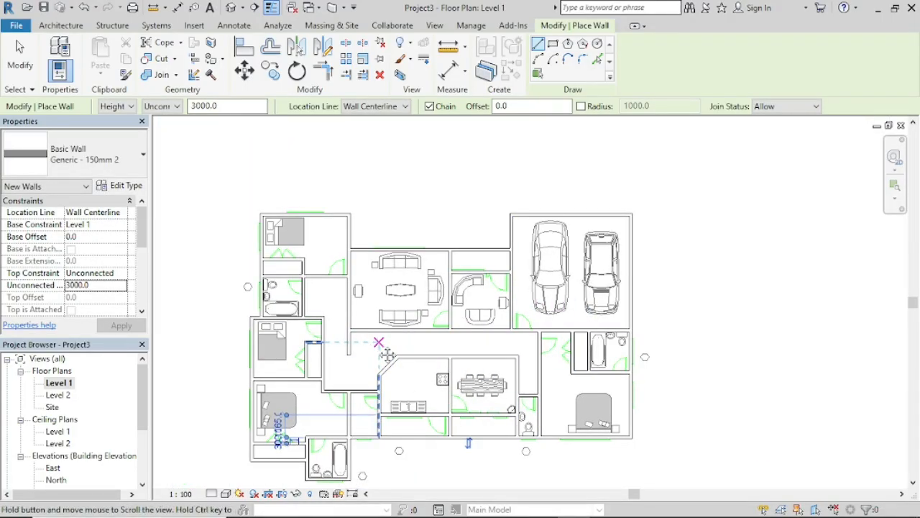
{"action": "middle_click_drag", "start_coordinate": [388, 354], "coordinate": [468, 308]}
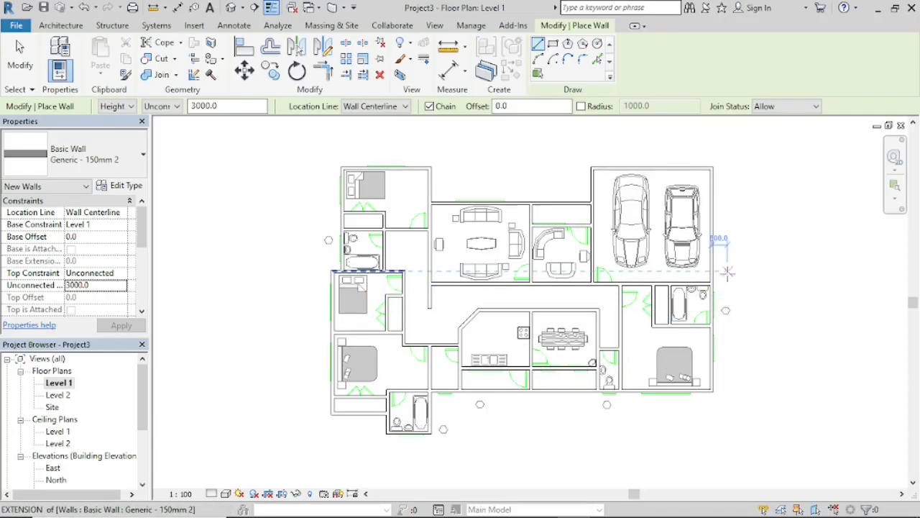
{"action": "middle_click_drag", "start_coordinate": [764, 266], "coordinate": [791, 266]}
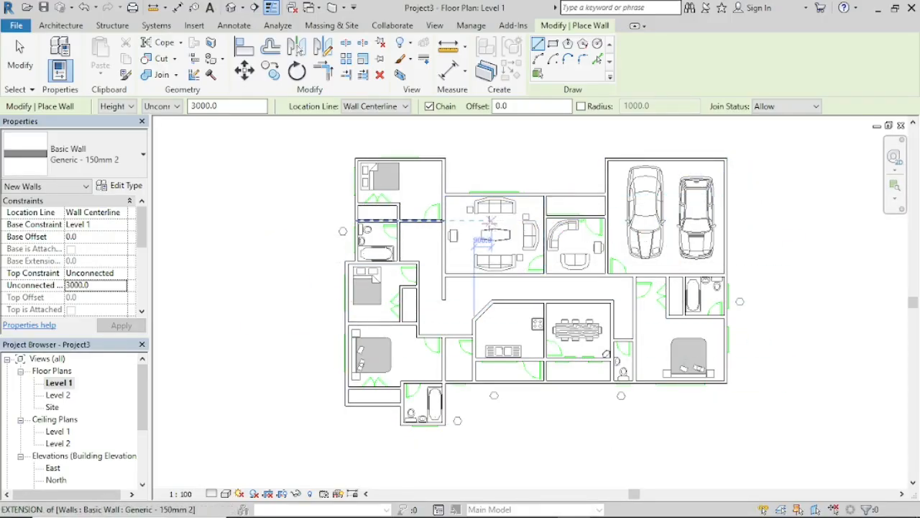
{"action": "left_click", "coordinate": [435, 26]}
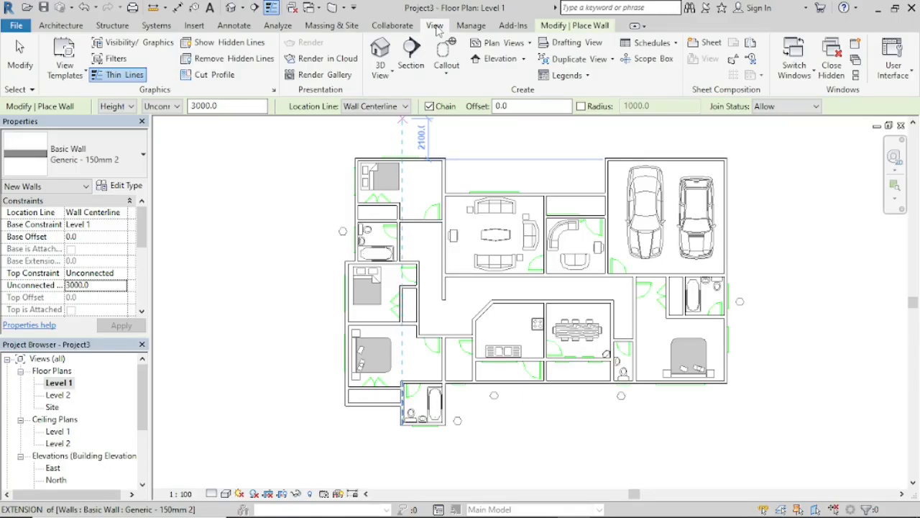
{"action": "left_click", "coordinate": [381, 75]}
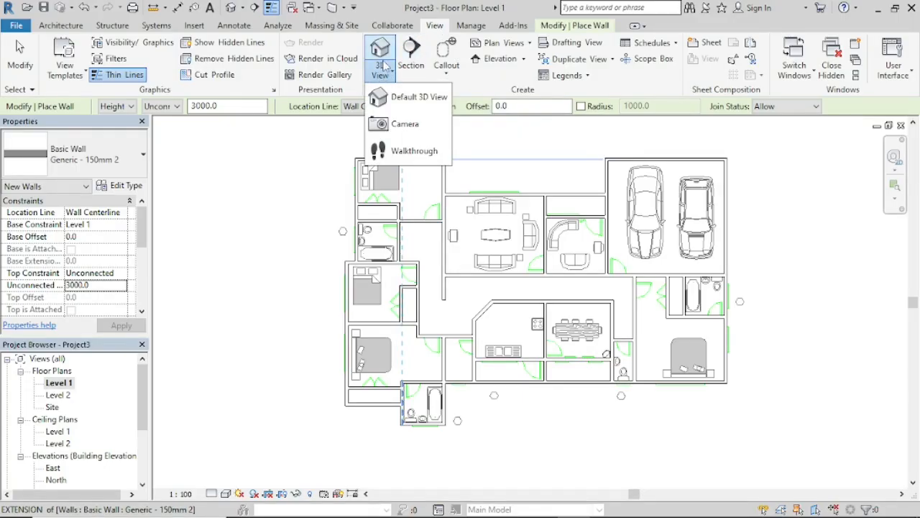
{"action": "left_click", "coordinate": [417, 98]}
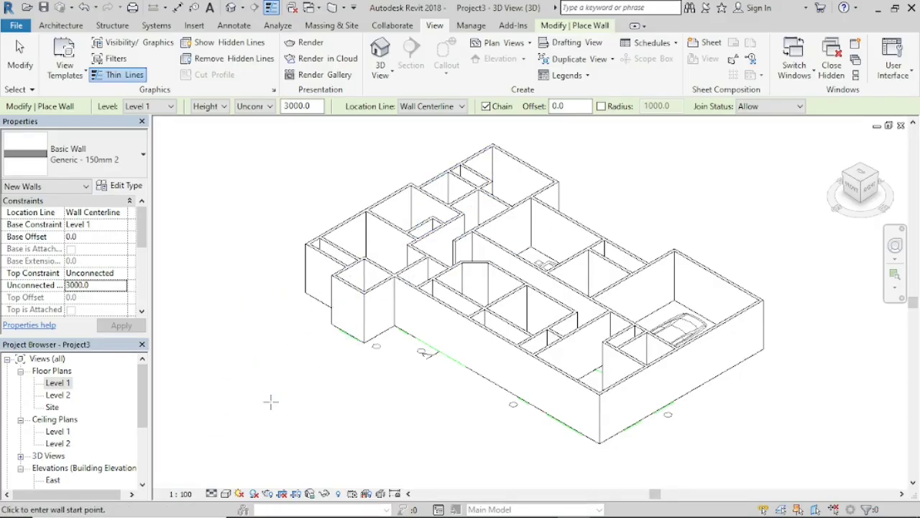
Step: Set the 3D view's visual style to Realistic and inspect the house walls
{"action": "left_click", "coordinate": [226, 493]}
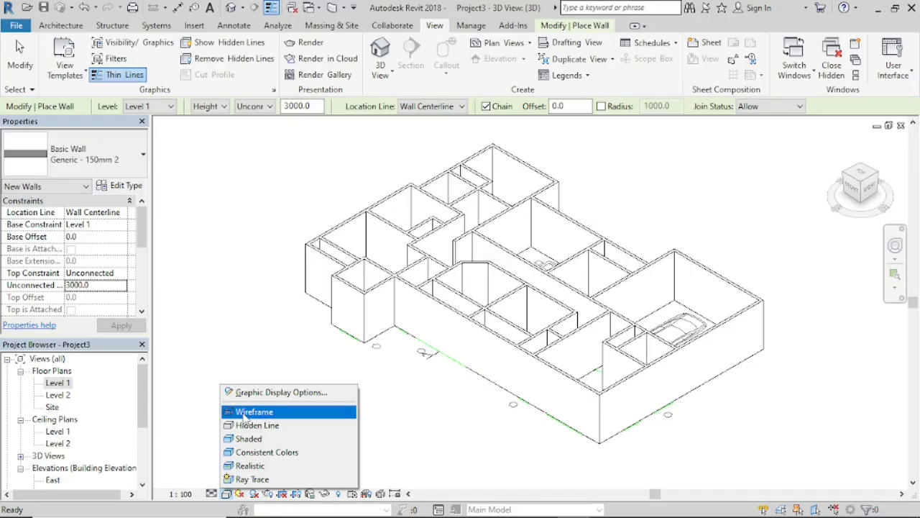
{"action": "left_click", "coordinate": [245, 466]}
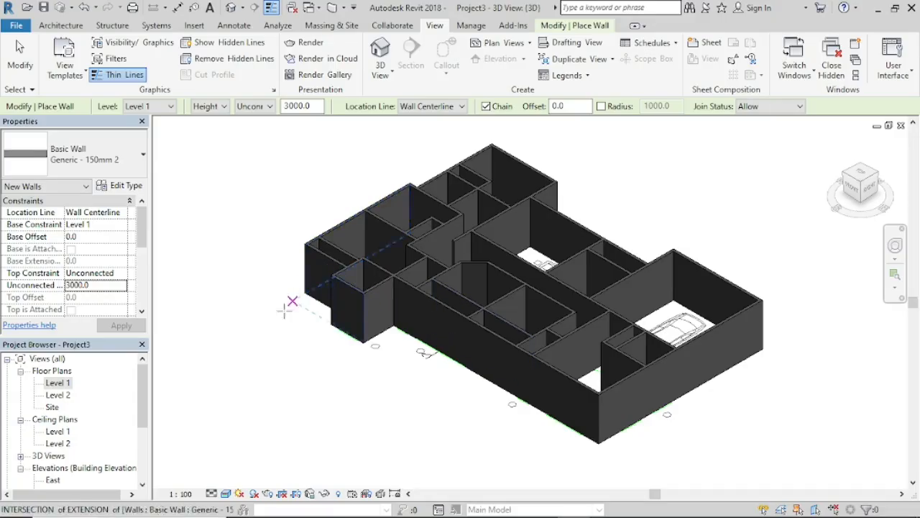
{"action": "middle_click_drag", "start_coordinate": [277, 394], "coordinate": [283, 404]}
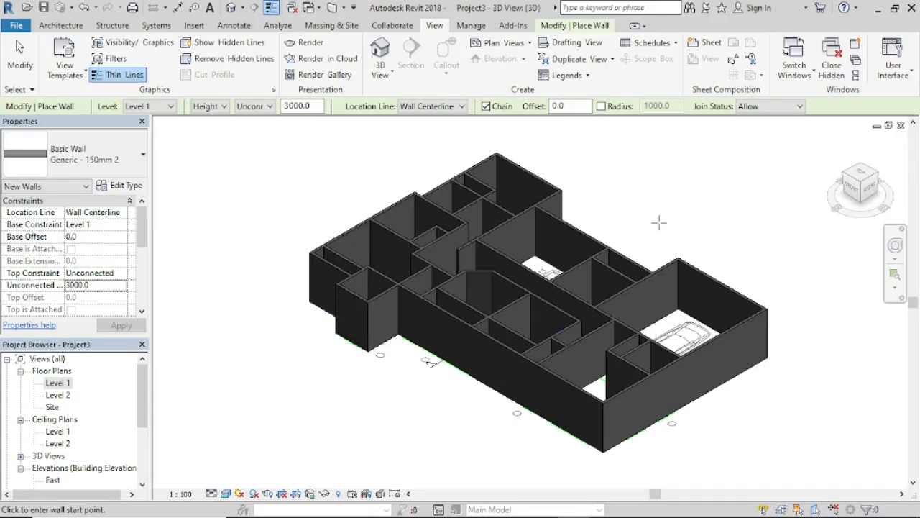
{"action": "left_click", "coordinate": [410, 273]}
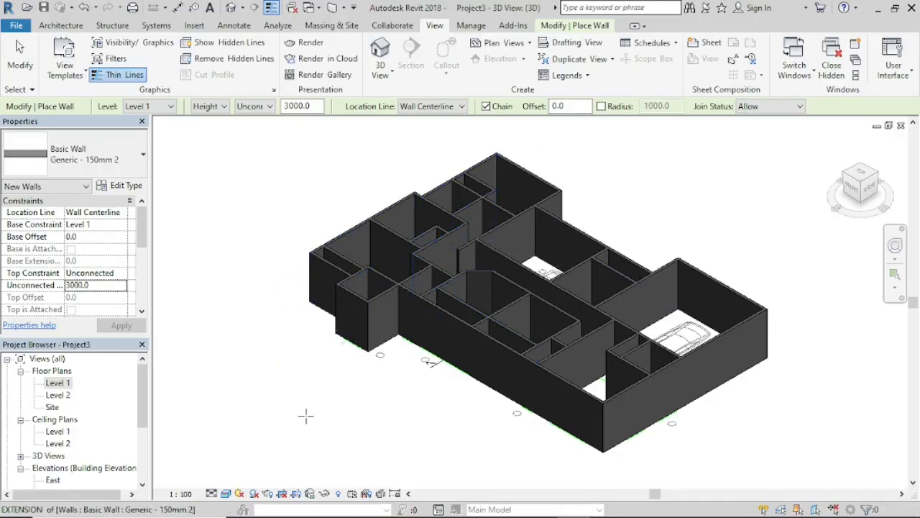